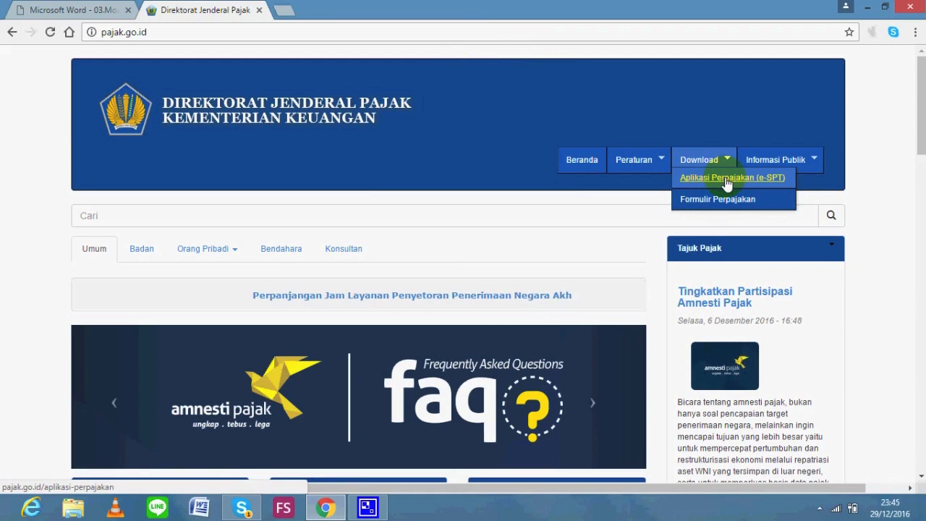
Search the Aplikasi Perpajakan (e-SPT) list for 'pph pasal 22'
left_click(728, 184)
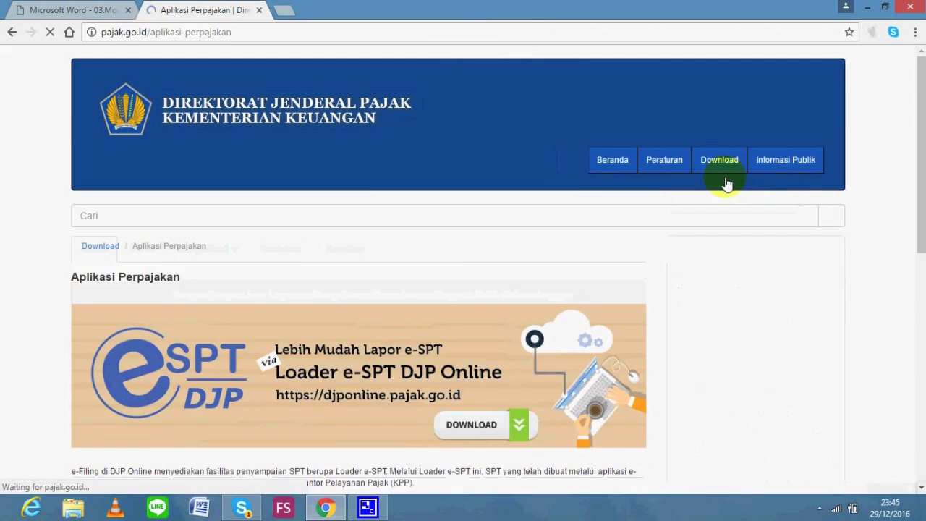
scroll(728, 183, "down", 4)
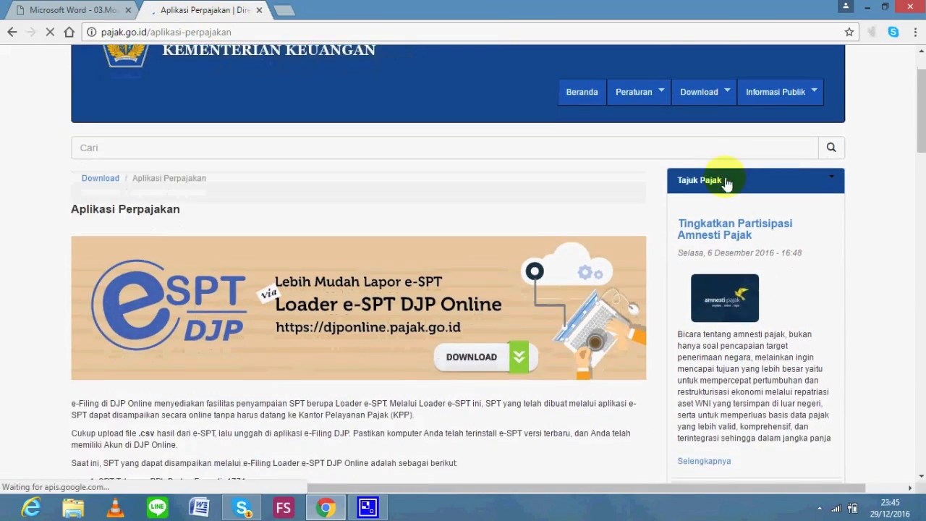
scroll(727, 184, "down", 4)
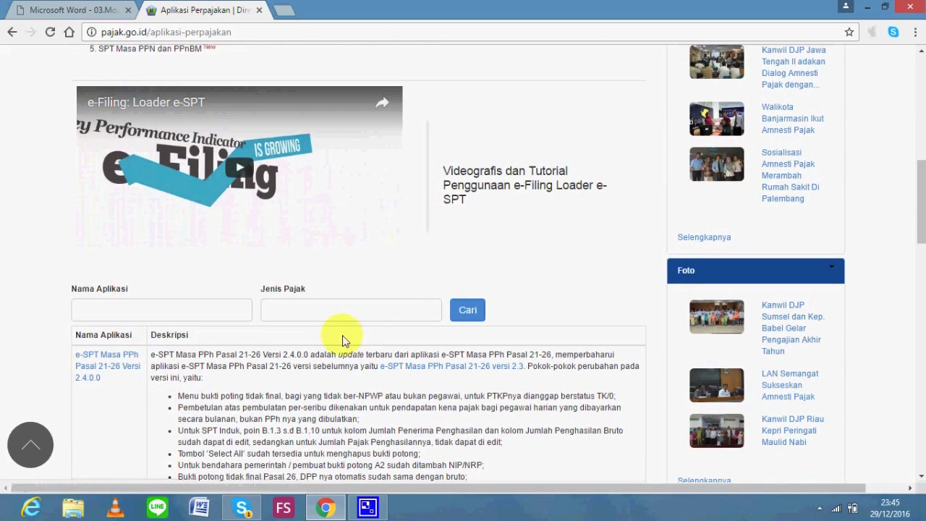
left_click(225, 309)
type("pp")
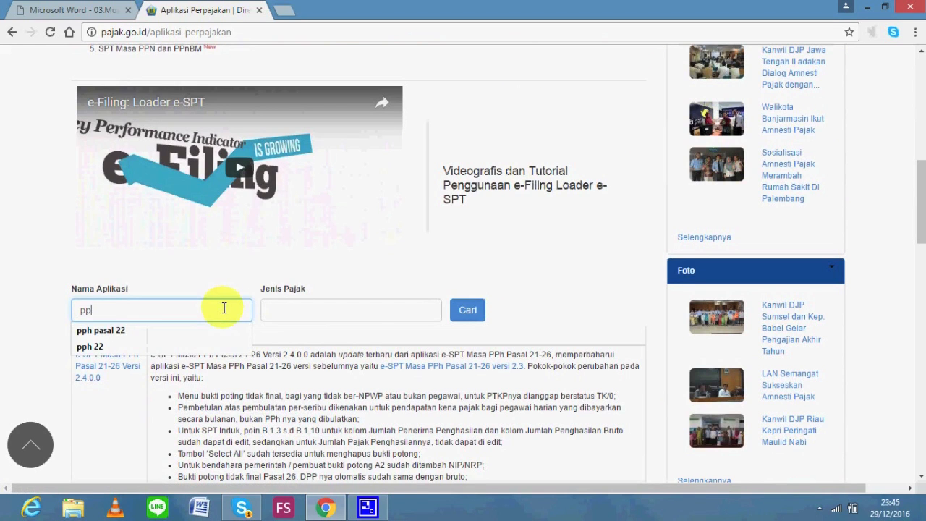
key("Down")
key("Return")
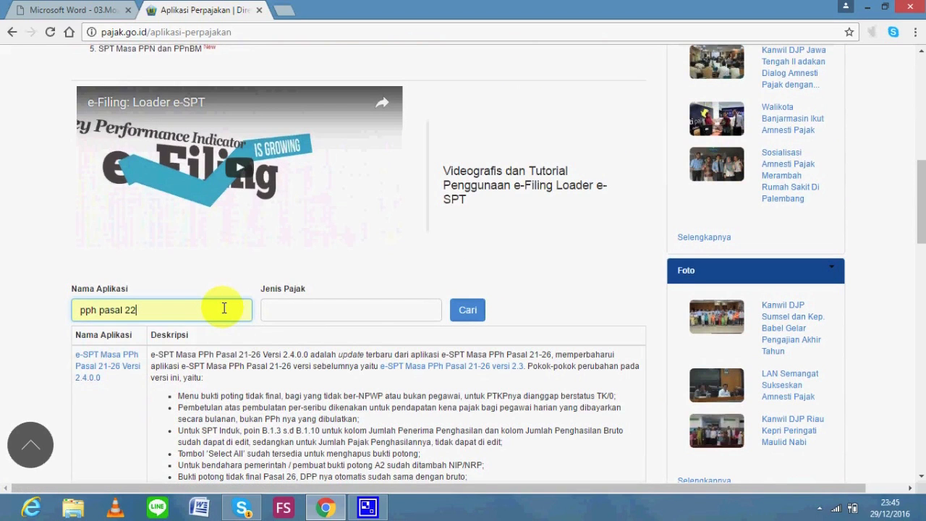
left_click(460, 320)
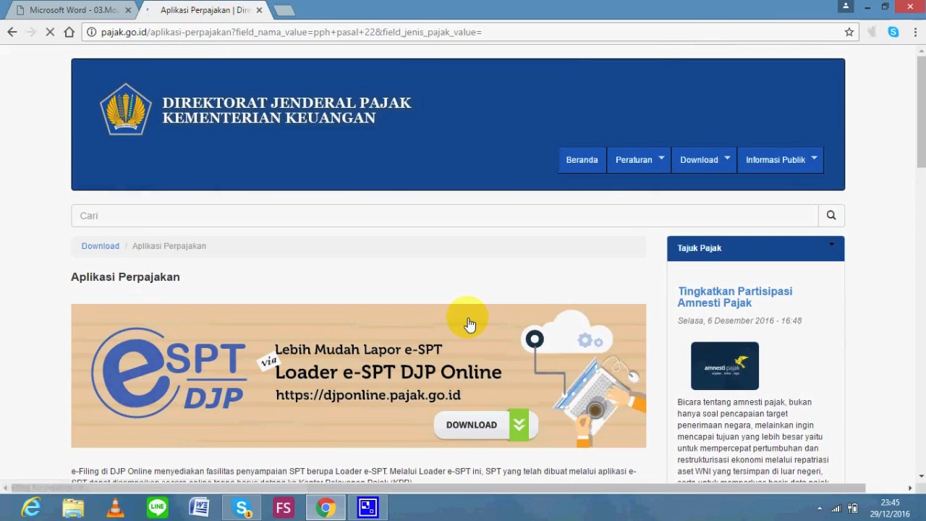
Open the e-SPT Masa PPh Pasal 22 versi 2.2 page and start downloading its installer zip
scroll(468, 317, "down", 3)
scroll(468, 318, "down", 5)
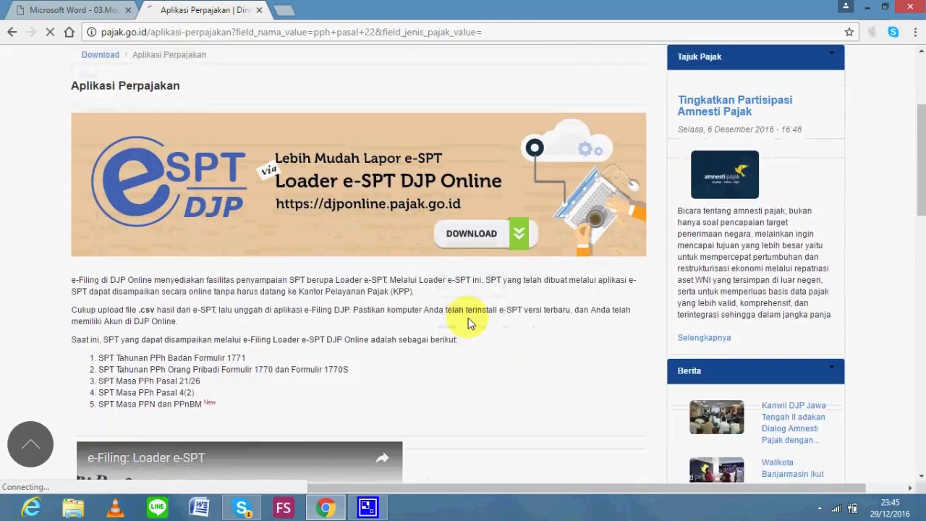
scroll(469, 318, "down", 4)
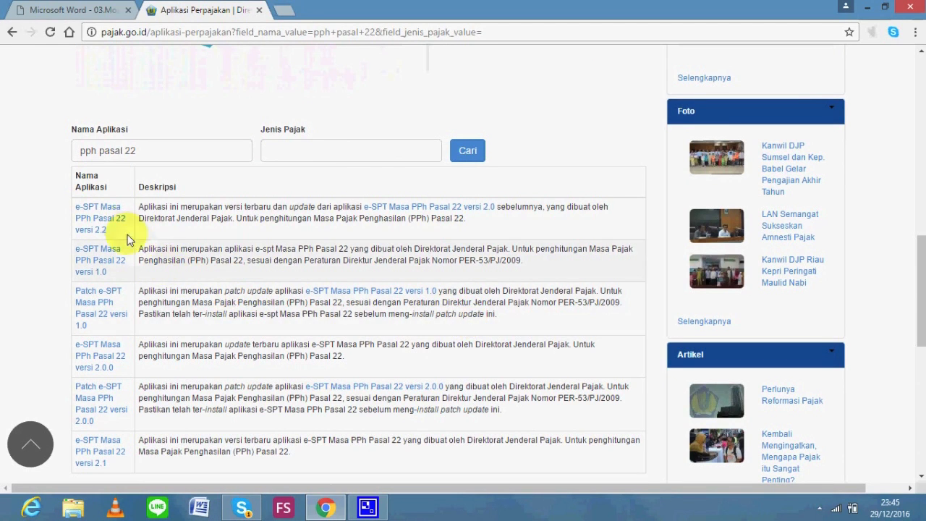
left_click(102, 229)
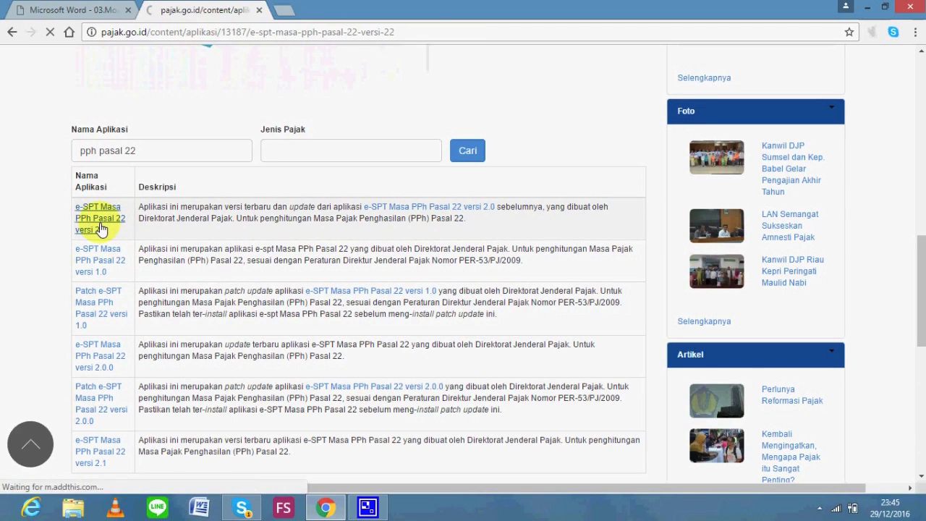
scroll(102, 230, "down", 2)
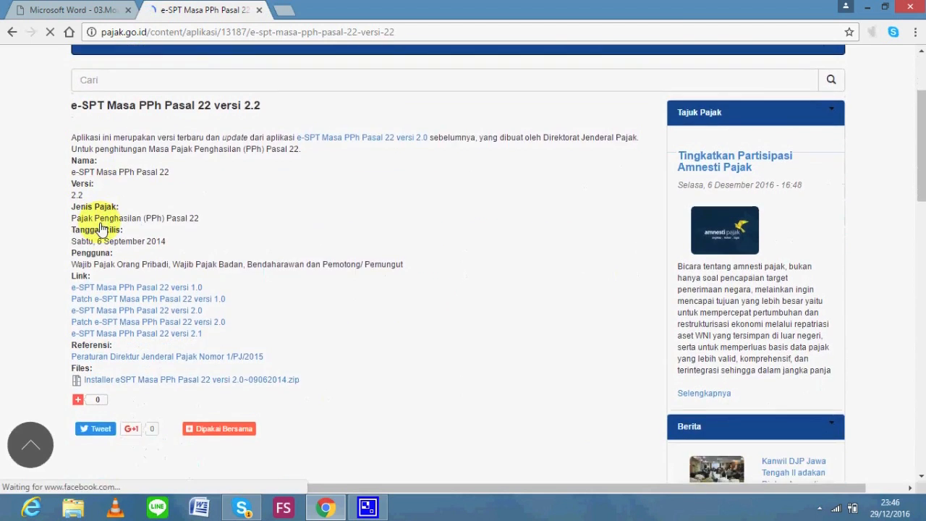
scroll(102, 230, "down", 1)
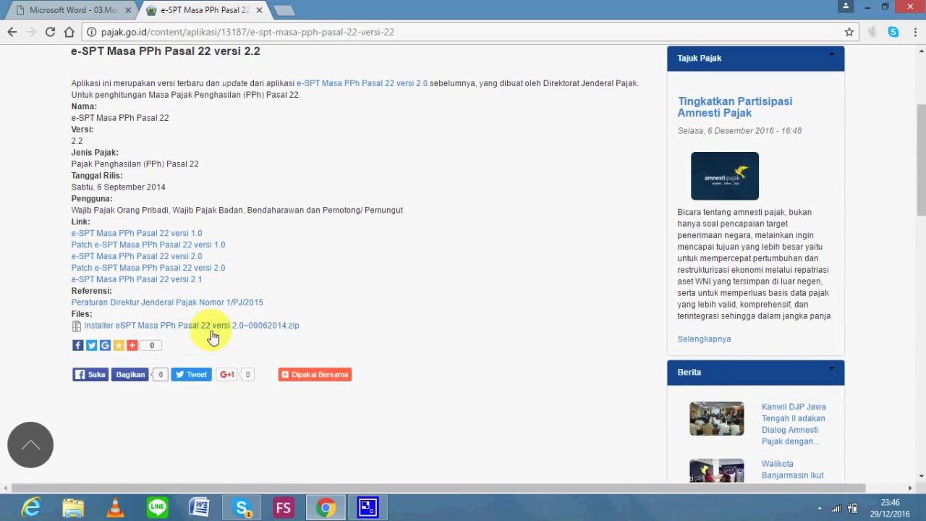
left_click(222, 334)
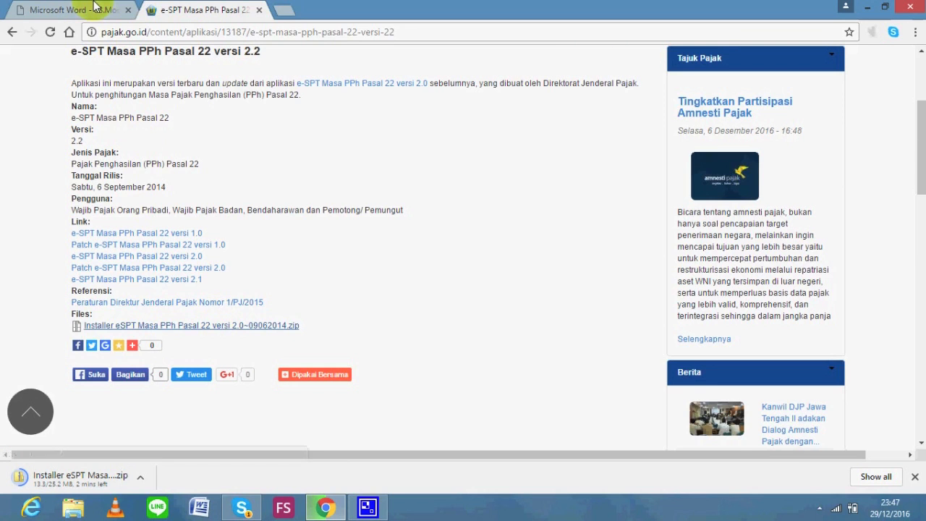
Switch to the first browser tab showing the course module PDF
left_click(96, 9)
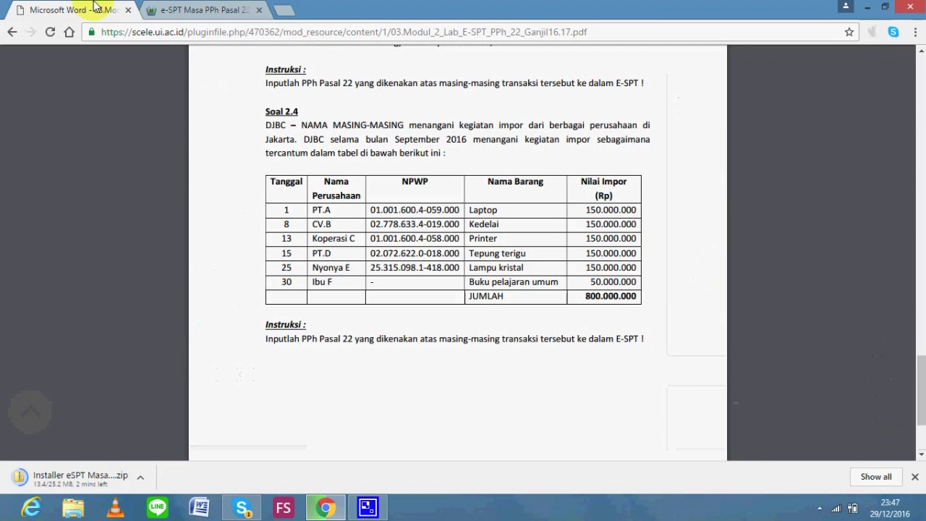
Return to the e-SPT Masa PPh Pasal 22 versi 2.2 tab
left_click(203, 9)
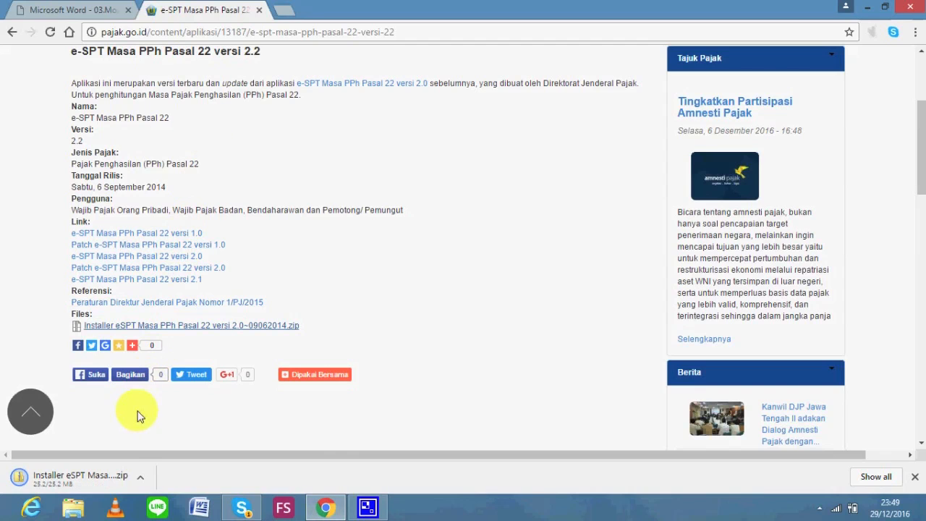
Show the downloaded zip in Explorer and open Aplikasi folder, then 22setup zip, to the 22setup application
left_click(138, 477)
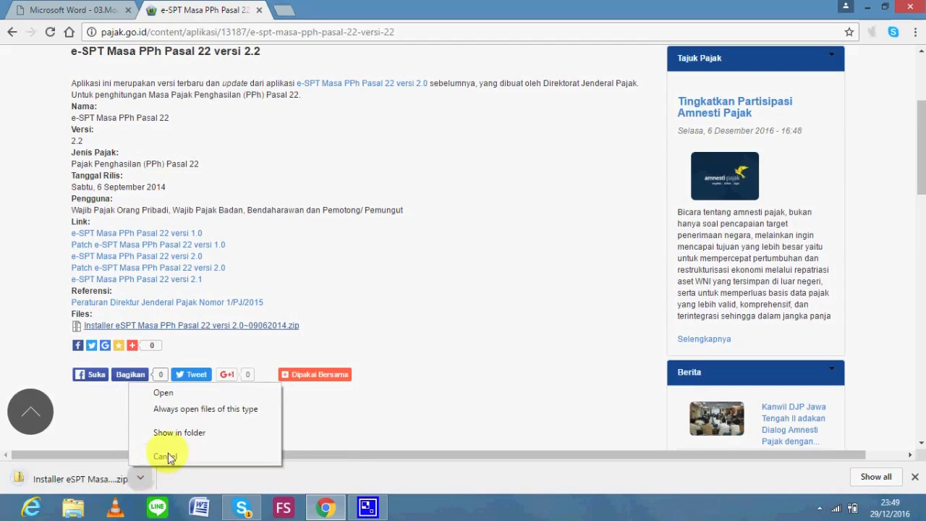
left_click(192, 434)
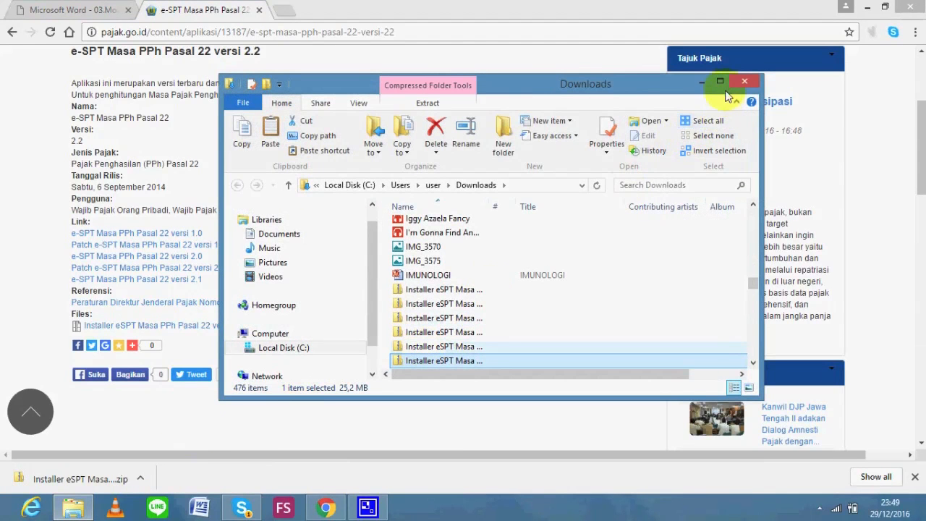
left_click(725, 84)
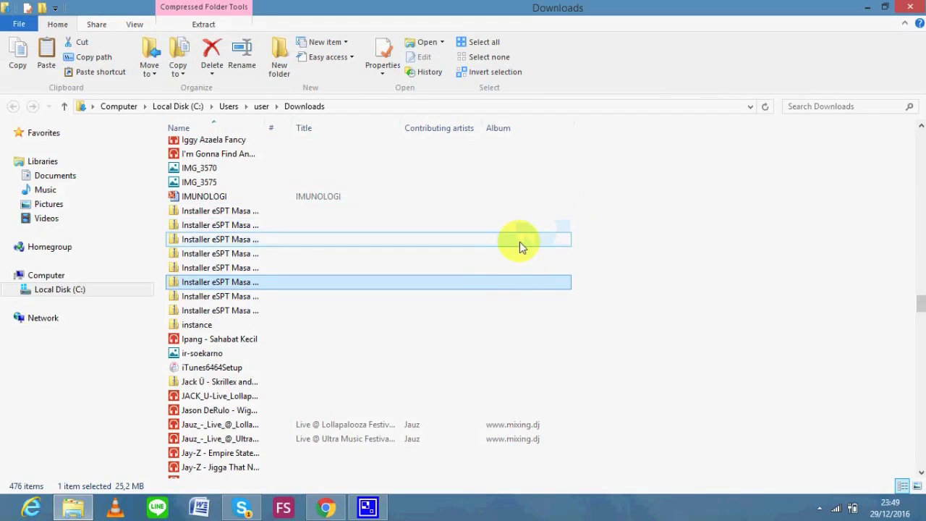
double_click(471, 285)
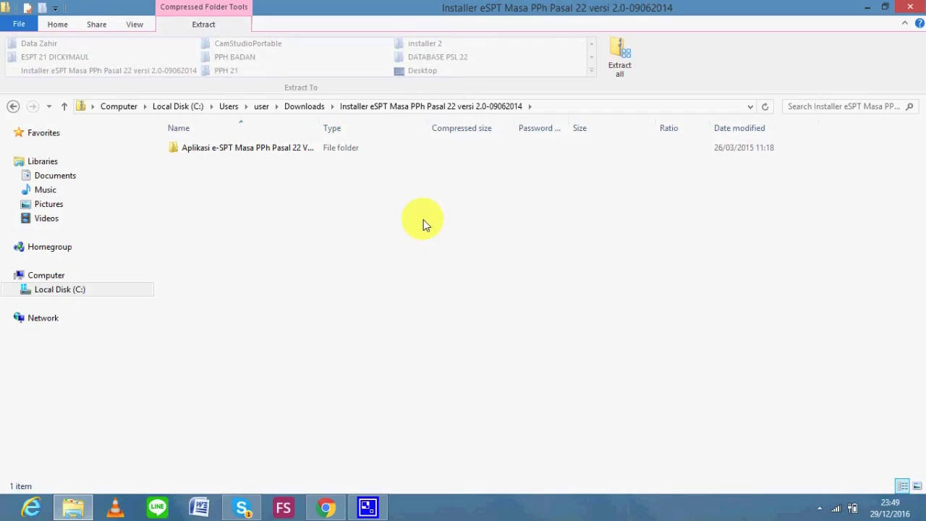
double_click(362, 149)
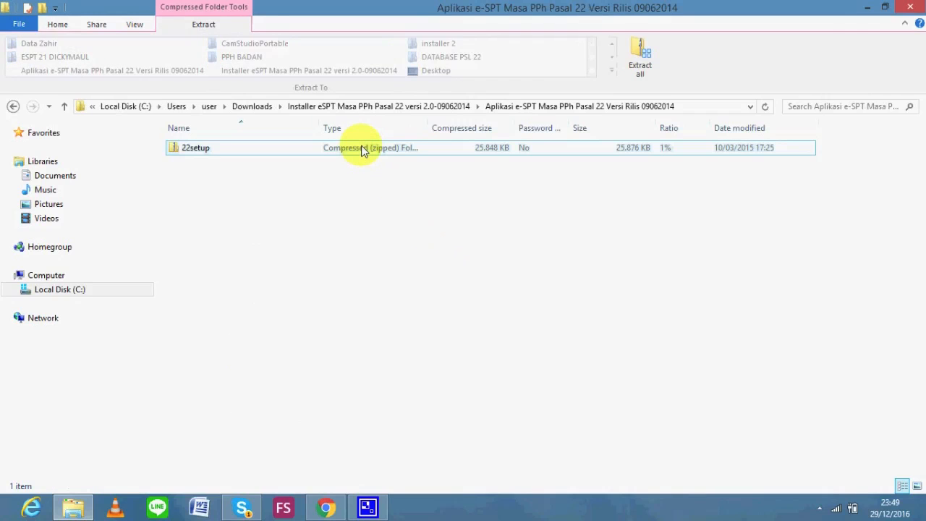
left_click(363, 150)
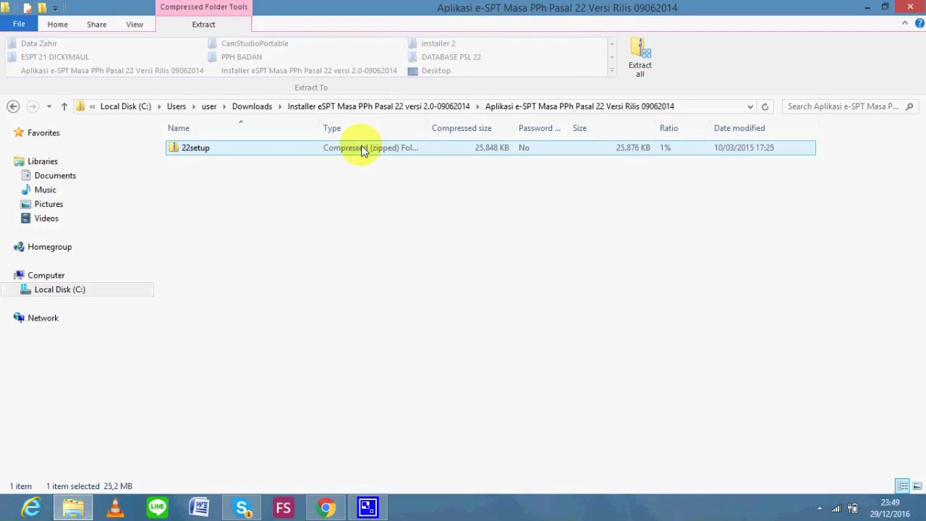
double_click(363, 149)
left_click(332, 152)
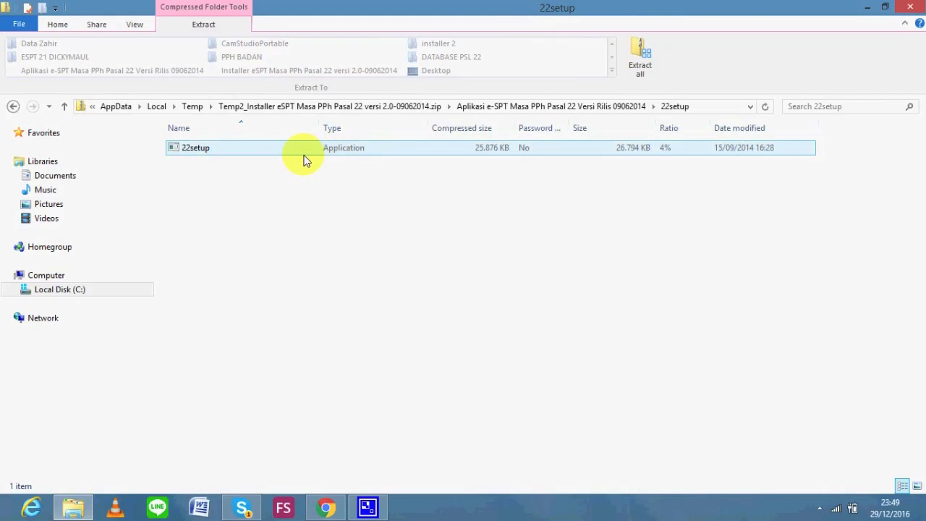
left_click(301, 152)
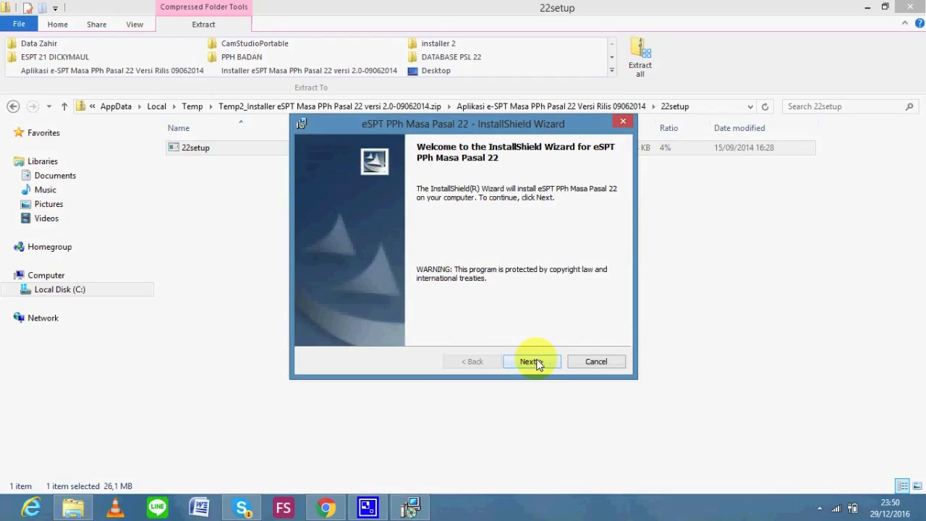
Install eSPT PPh Masa Pasal 22 with default customer, destination and database folders, then finish
left_click(536, 362)
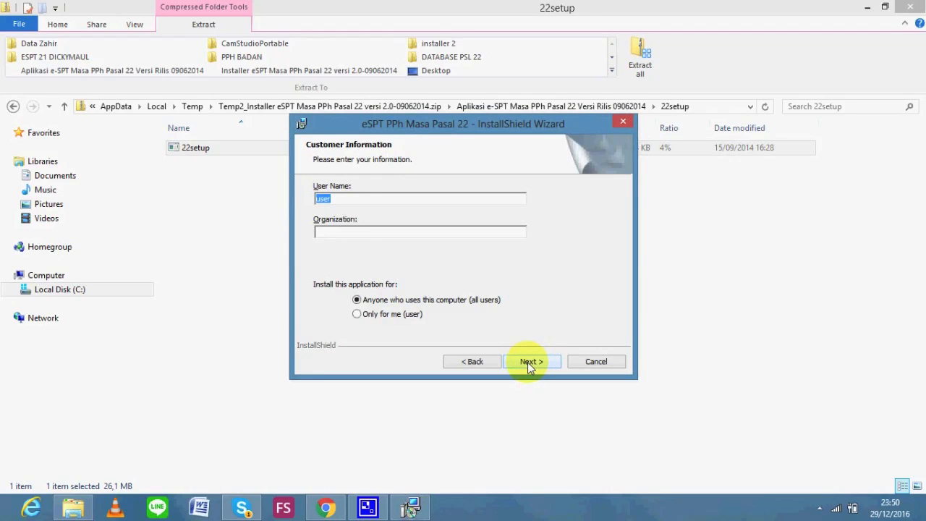
left_click(529, 362)
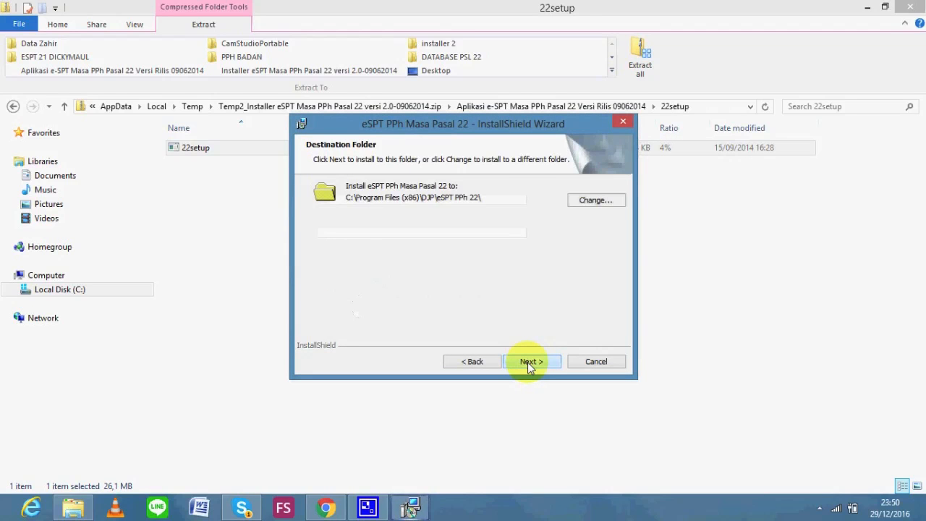
left_click(530, 363)
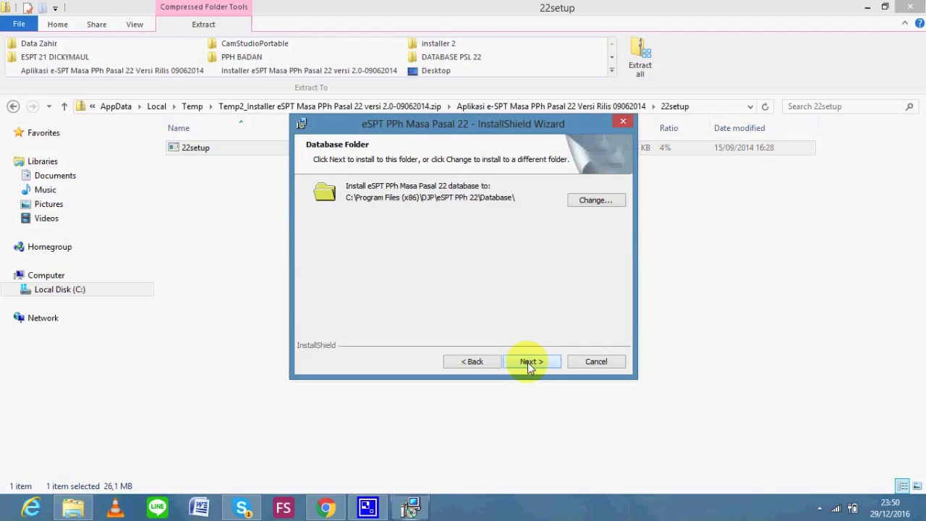
left_click(538, 362)
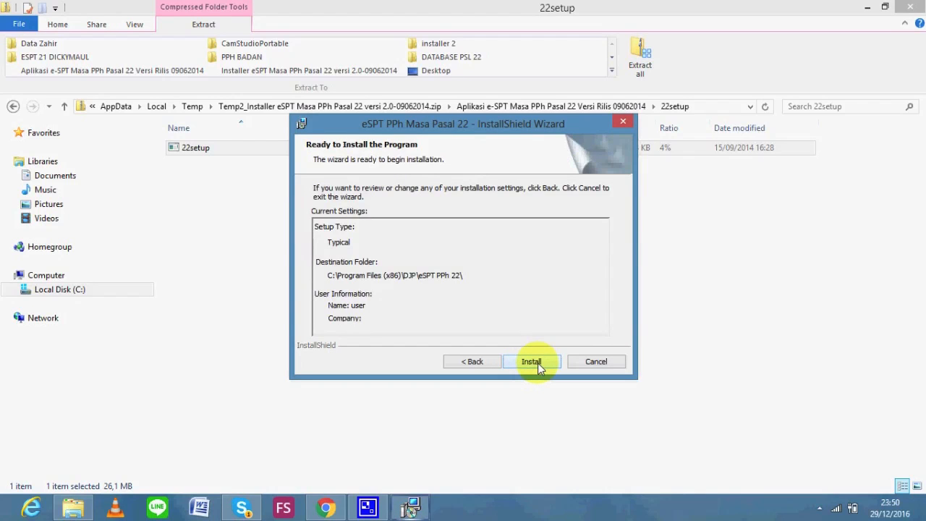
left_click(537, 363)
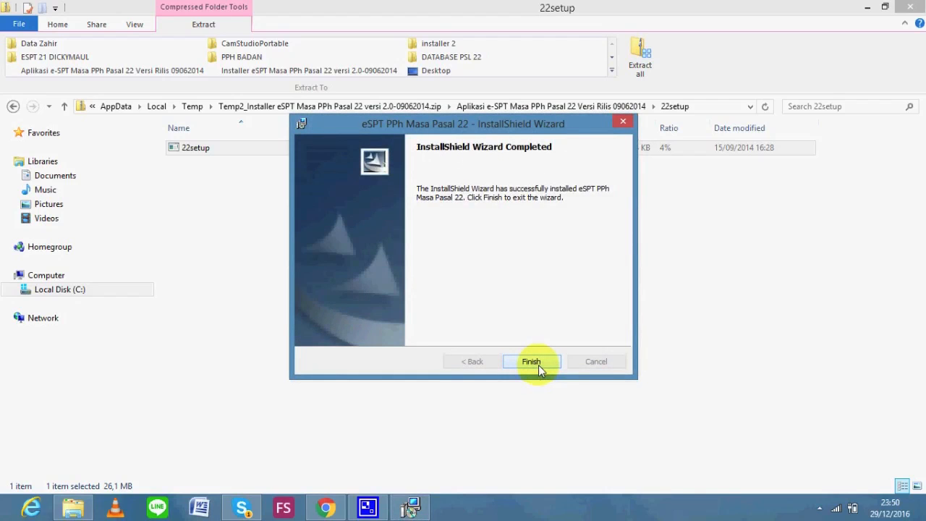
left_click(538, 364)
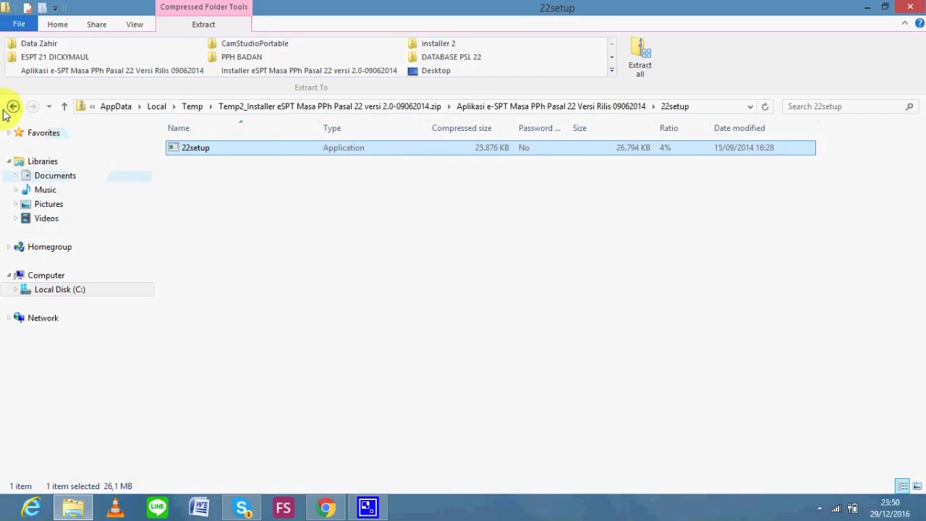
Run prjeSPTPPhMasa22 from C:\Program Files (x86)\DJP\eSPT PPh 22 as administrator
left_click(78, 290)
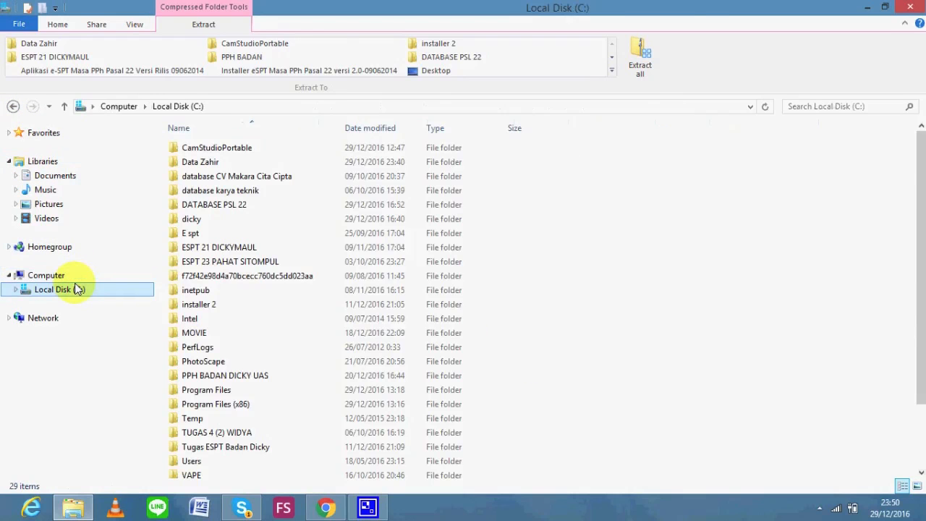
double_click(283, 405)
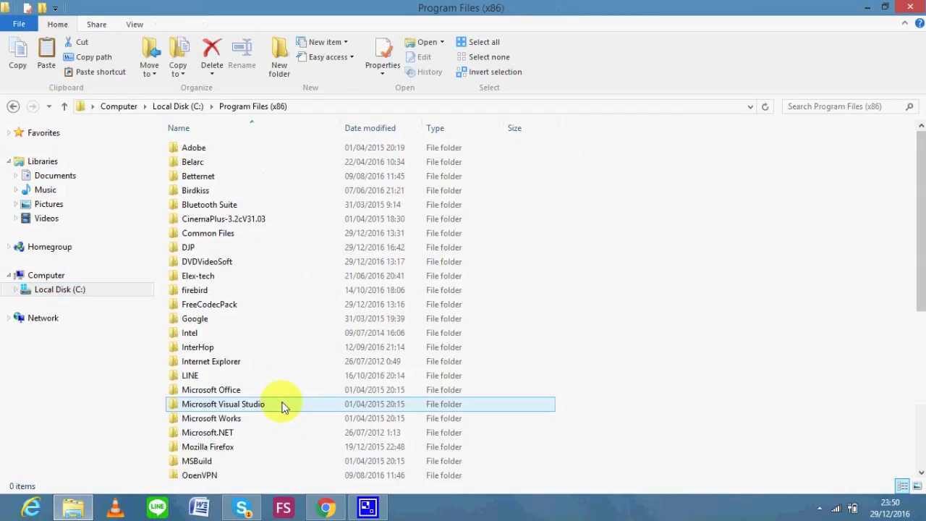
left_click(336, 251)
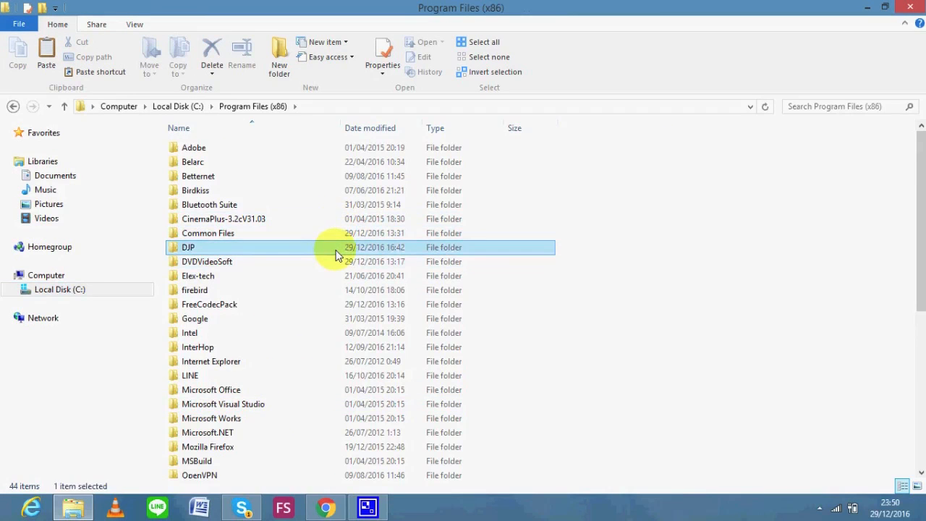
double_click(335, 253)
double_click(333, 219)
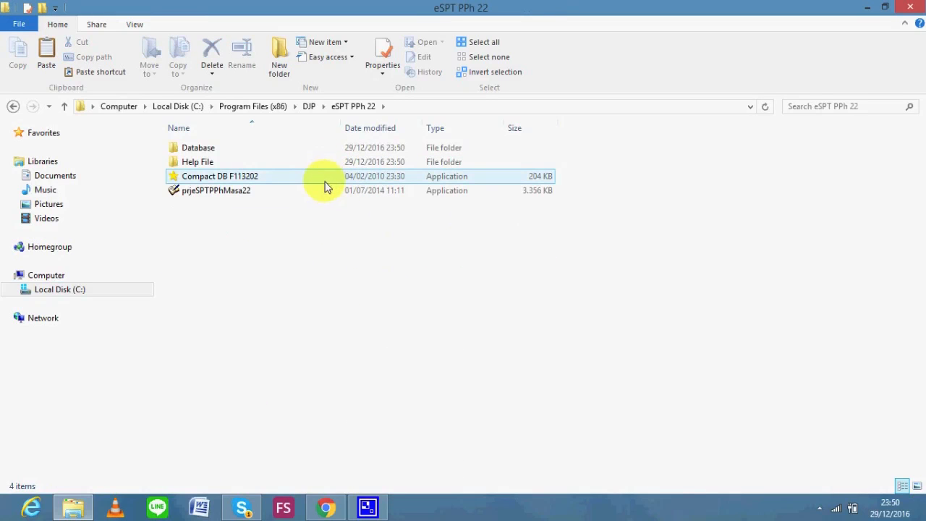
left_click(325, 190)
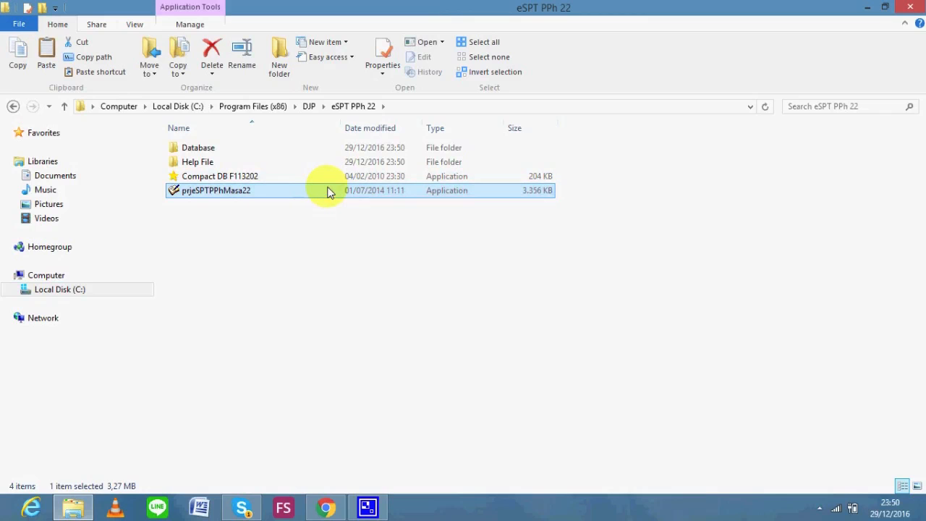
right_click(339, 192)
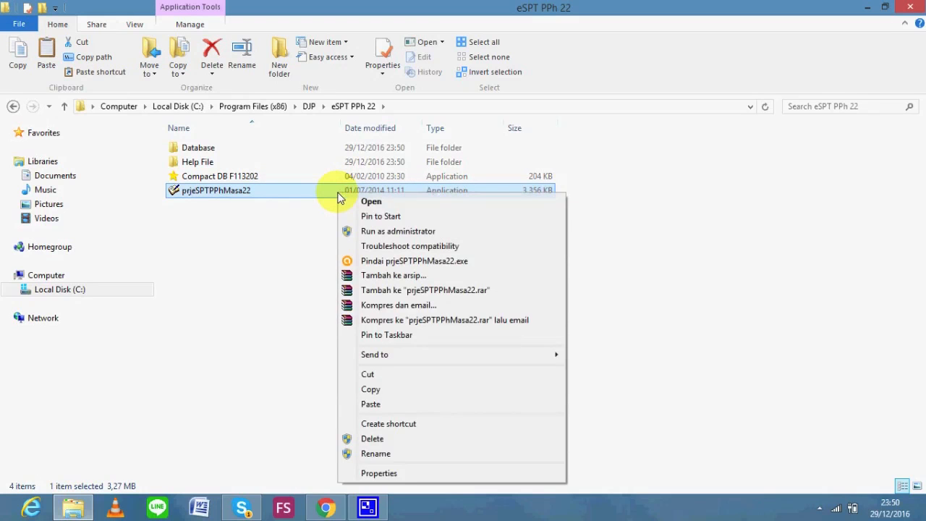
left_click(406, 231)
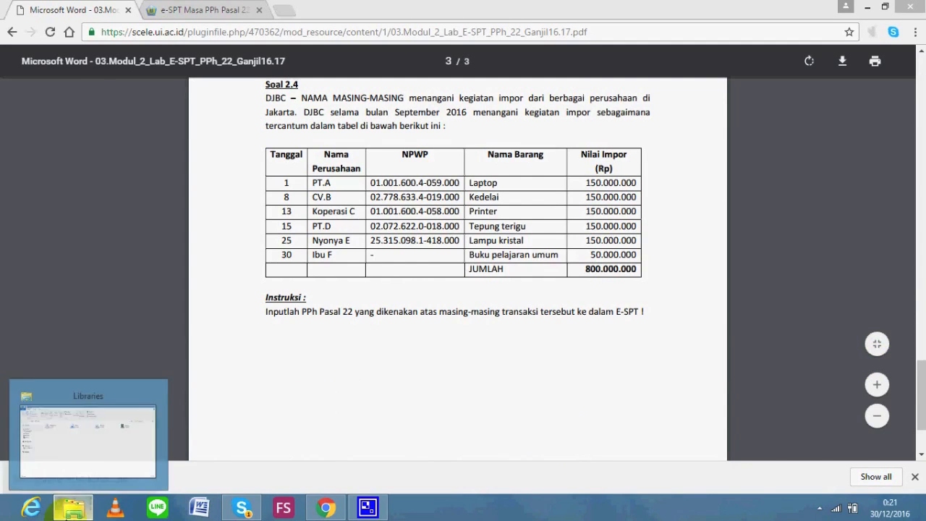
Leave the Soal 2.4 PDF and bring the File Explorer window forward
left_click(73, 510)
Copy dbF113202 from C:\Program Files (x86)\DJP\eSPT PPh 22\Database, then return to Local Disk (C:)
left_click(79, 291)
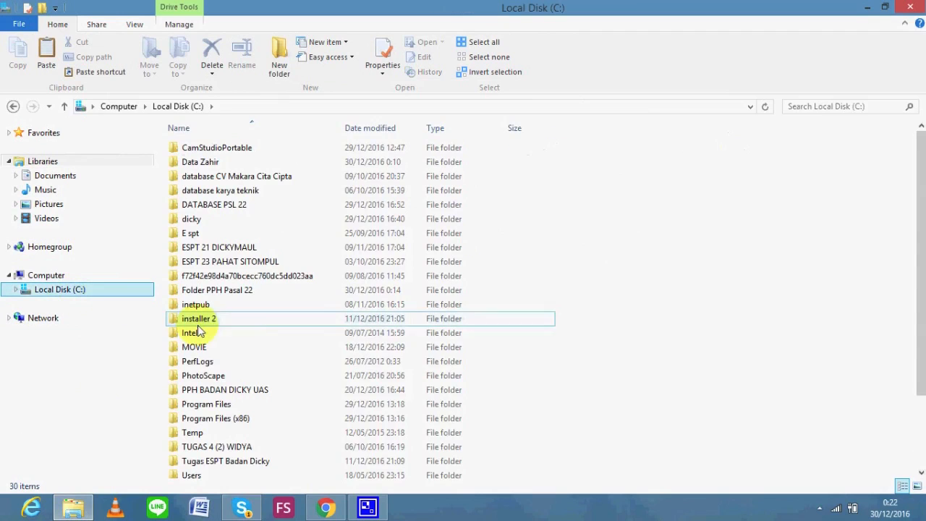
left_click(292, 420)
double_click(293, 419)
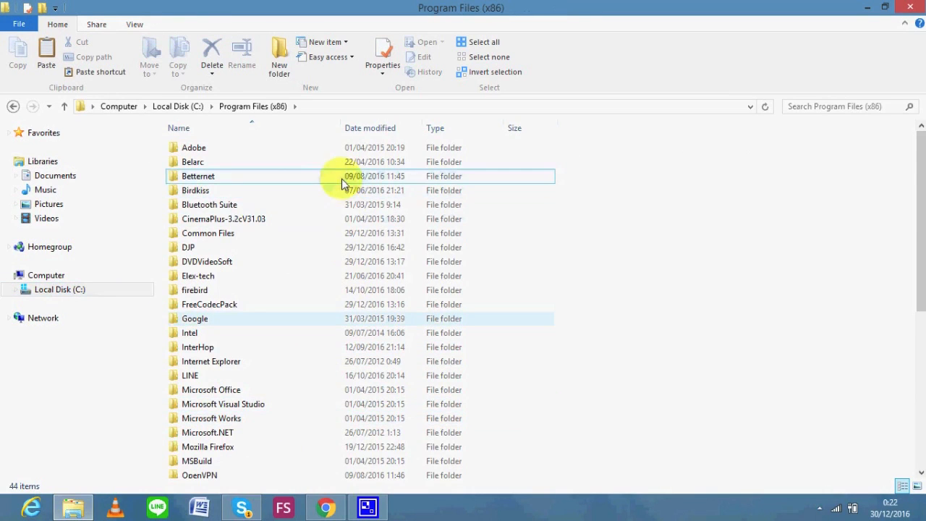
double_click(342, 248)
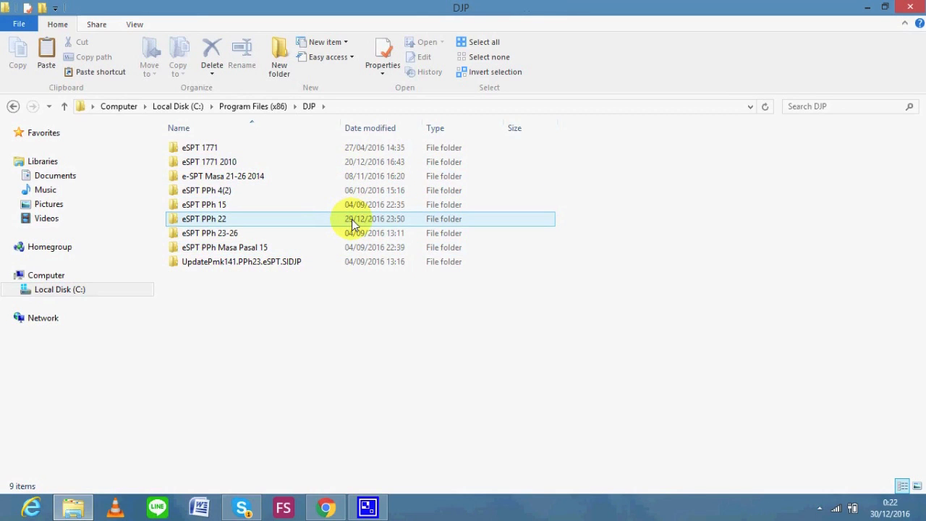
double_click(352, 224)
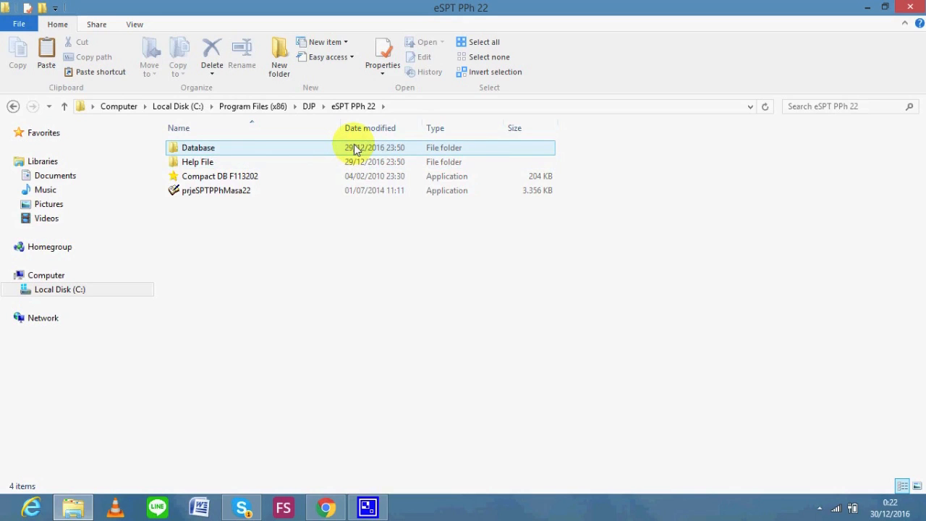
double_click(355, 150)
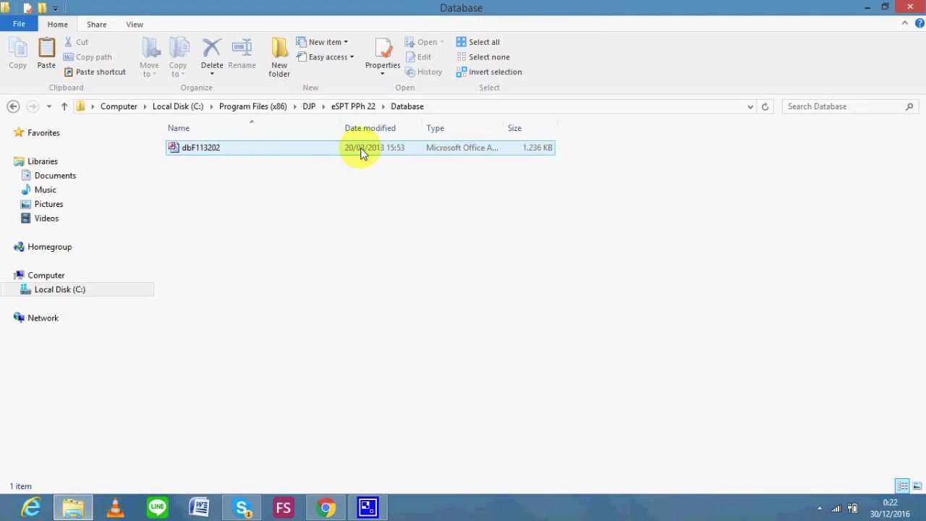
left_click(366, 148)
right_click(367, 148)
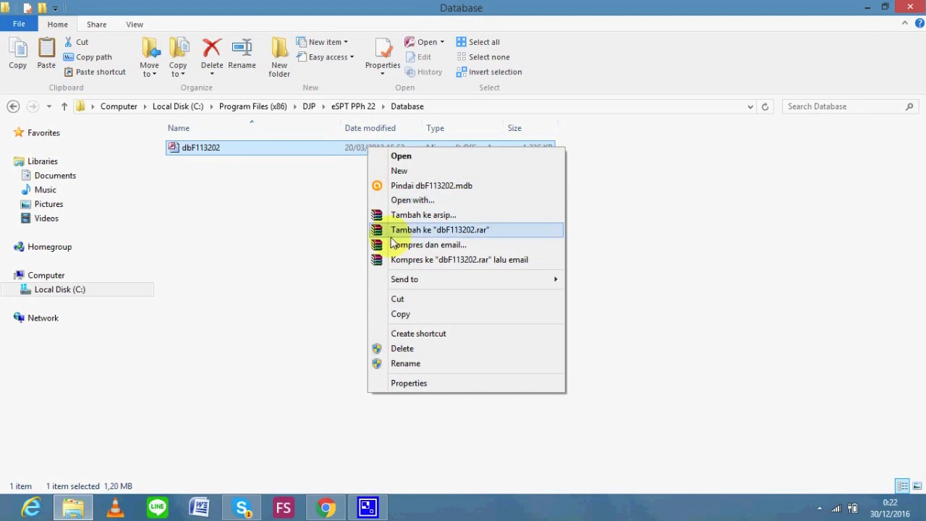
left_click(402, 323)
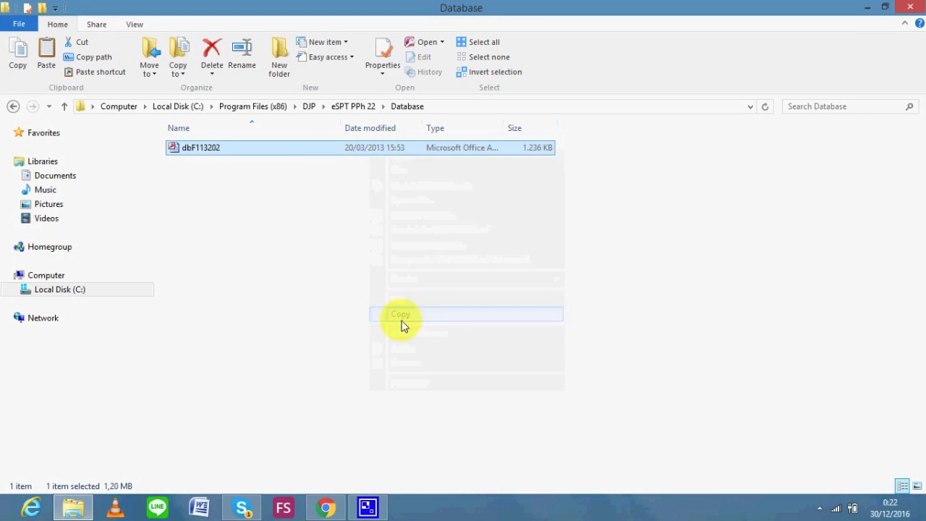
left_click(109, 294)
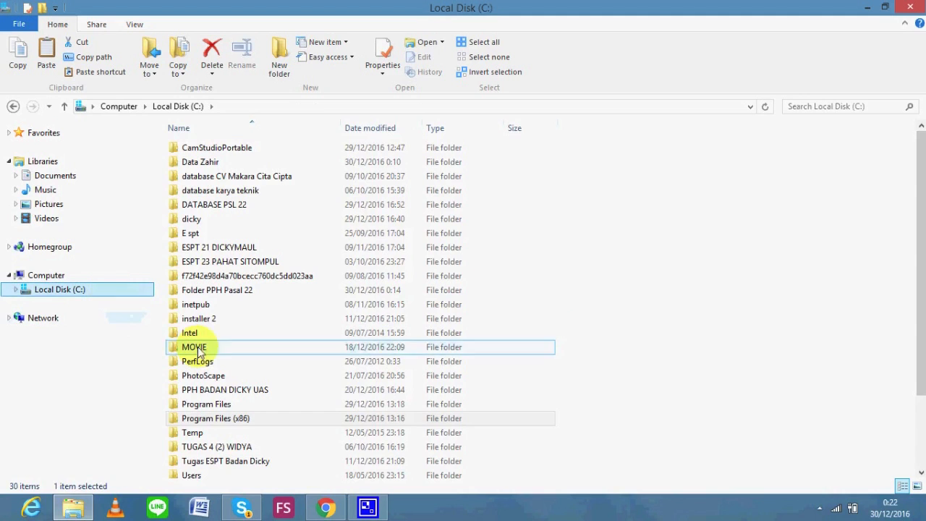
Create a new folder named 'PPH Pasal 22' on Local Disk (C:) and open it
right_click(580, 337)
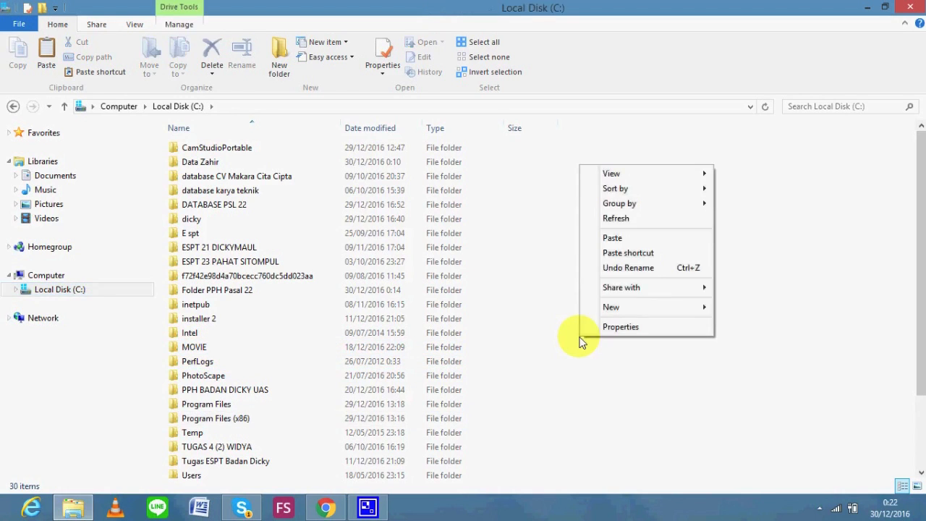
mouse_move(684, 307)
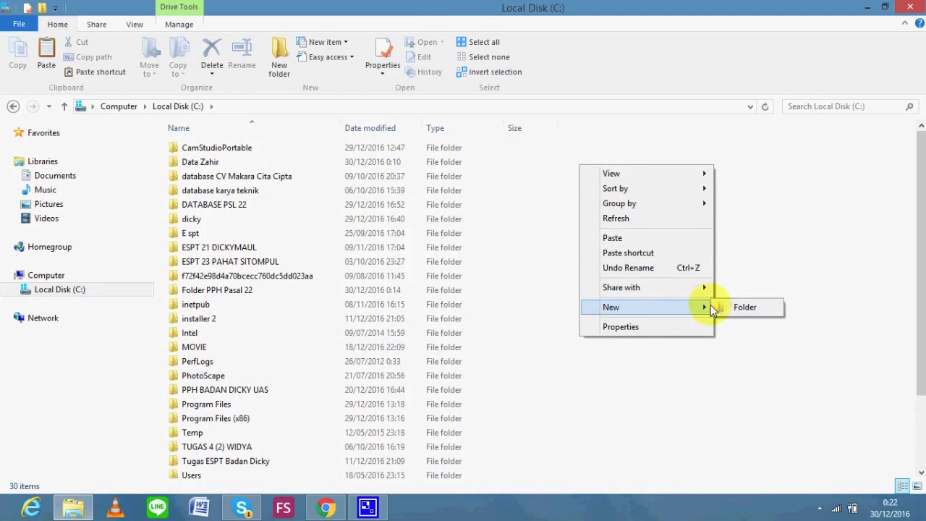
left_click(723, 308)
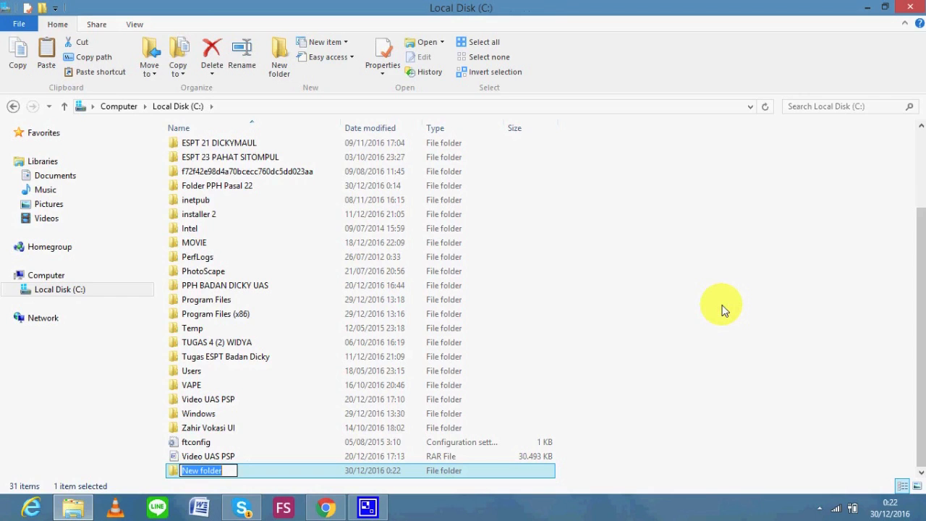
type("PPH ")
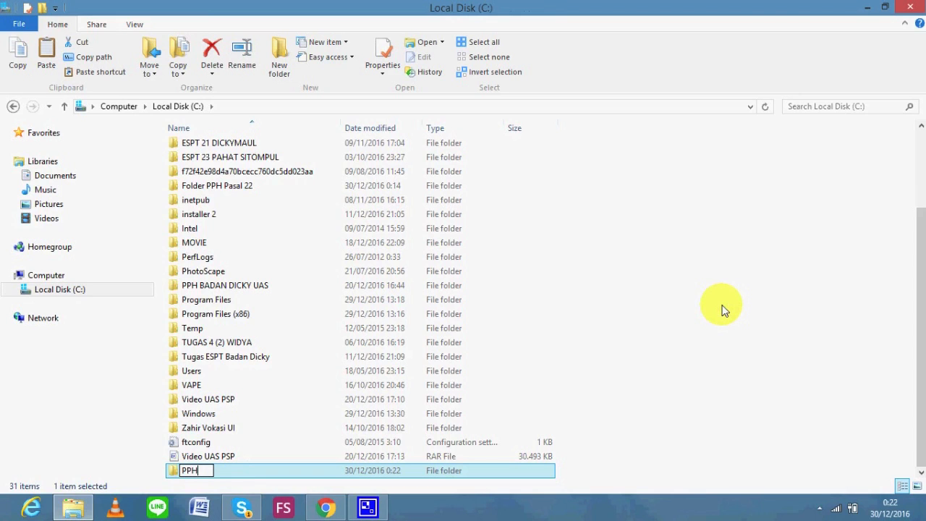
type("Pasal 22")
key("Return")
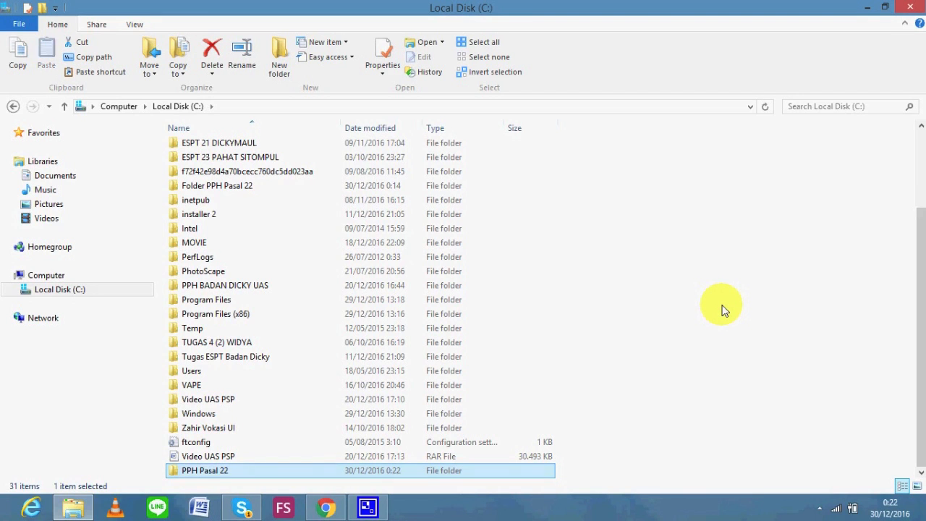
double_click(388, 472)
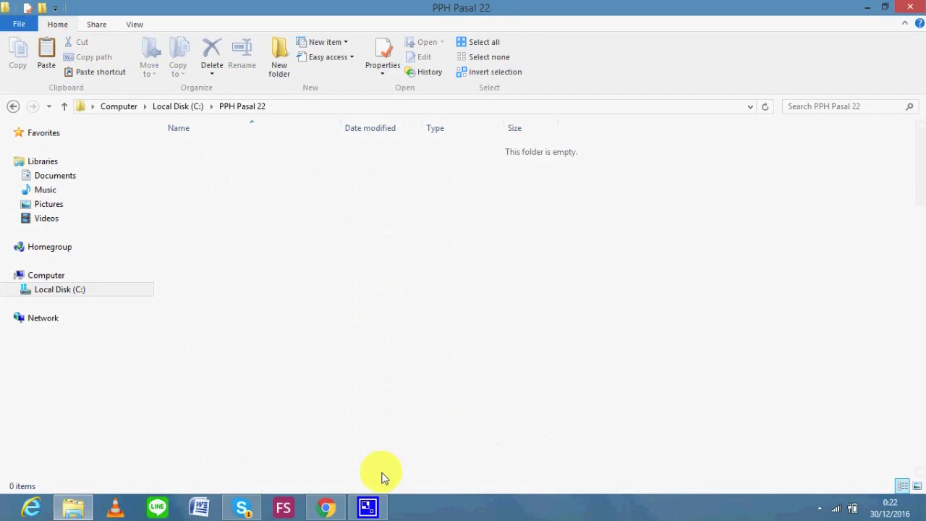
Paste the copied database into the folder and rename it DJBC
right_click(351, 172)
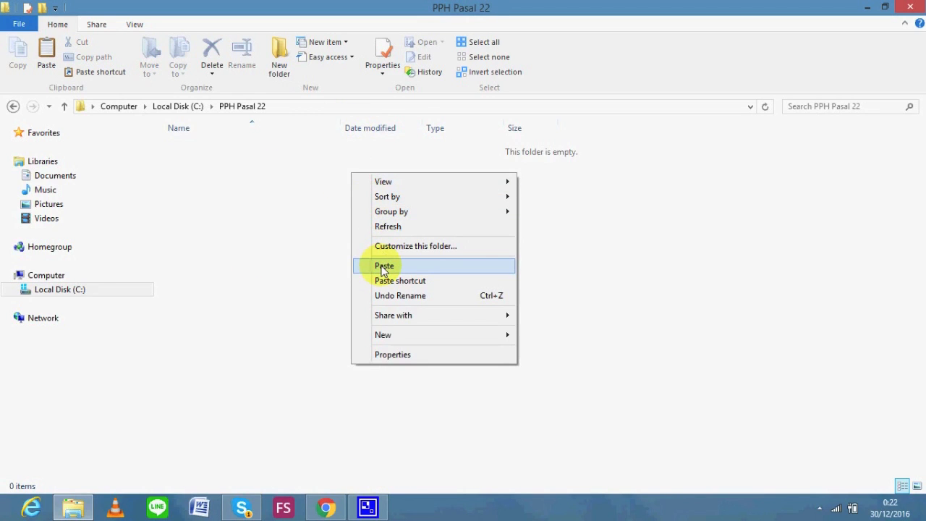
left_click(383, 266)
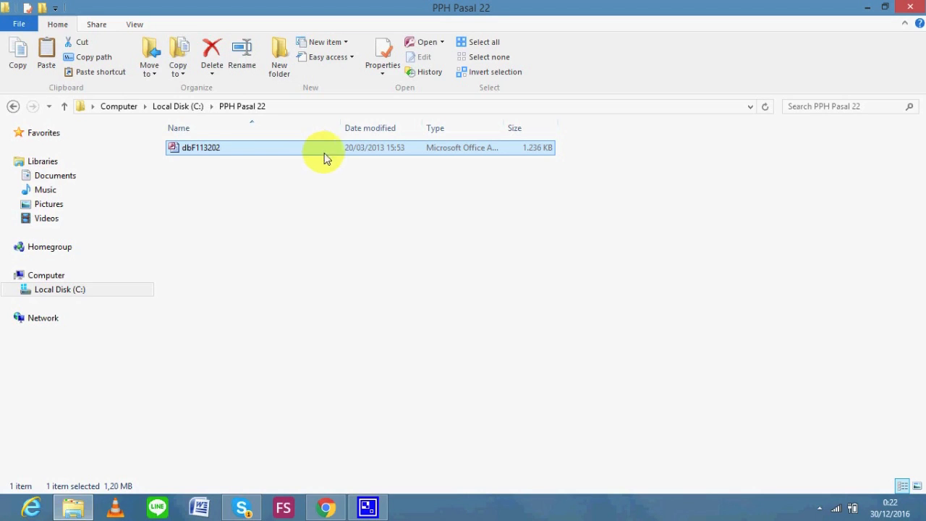
right_click(341, 153)
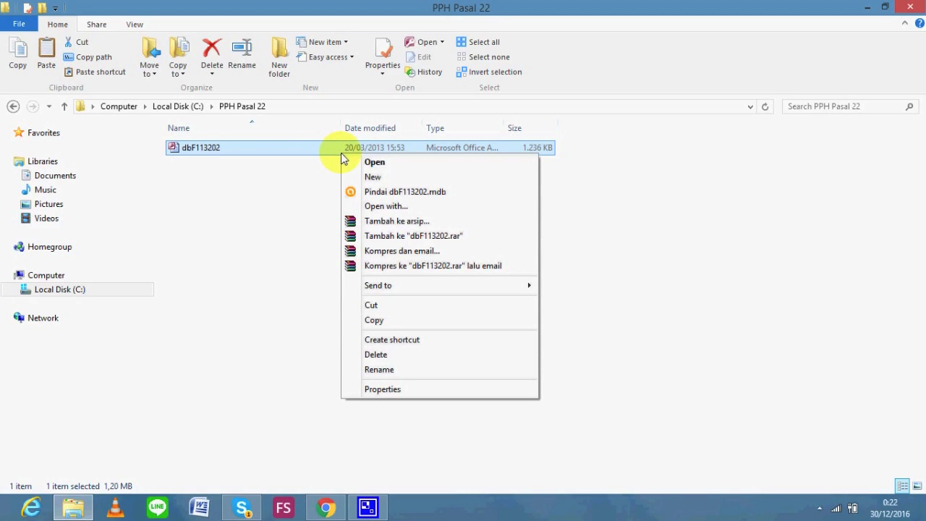
left_click(395, 371)
type("DJBC")
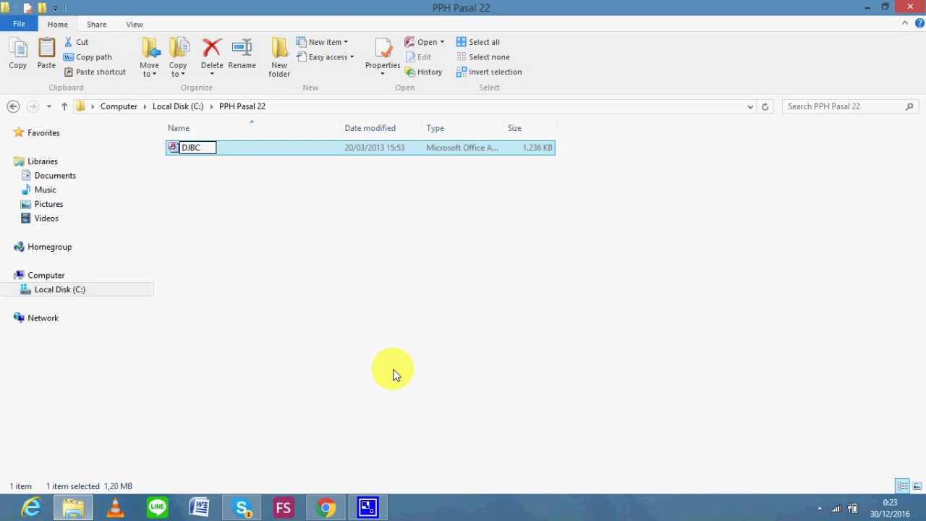
key("Return")
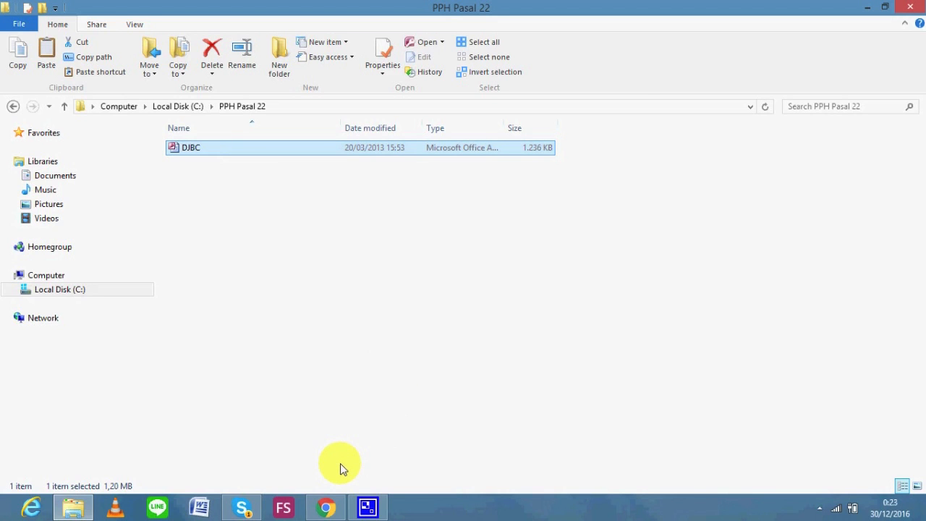
left_click(328, 508)
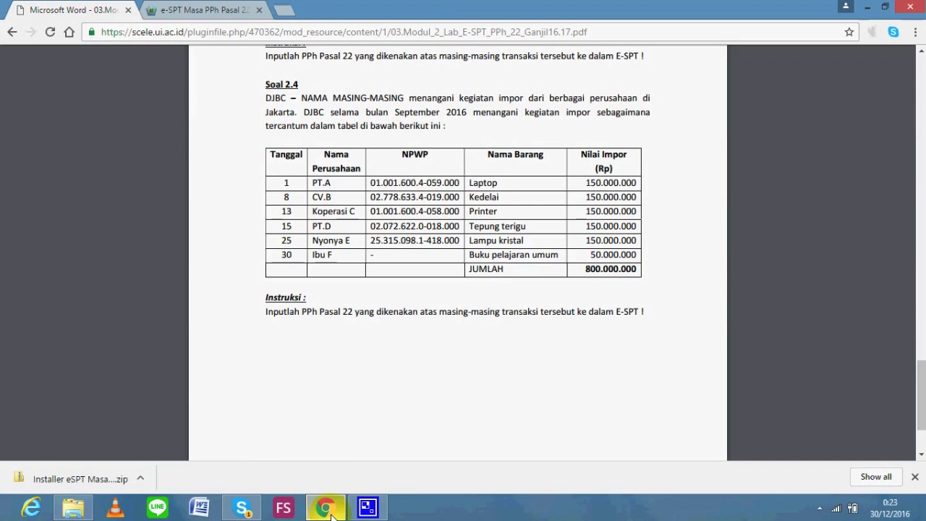
Switch from the assignment PDF back to the PPH Pasal 22 folder in File Explorer
left_click(76, 509)
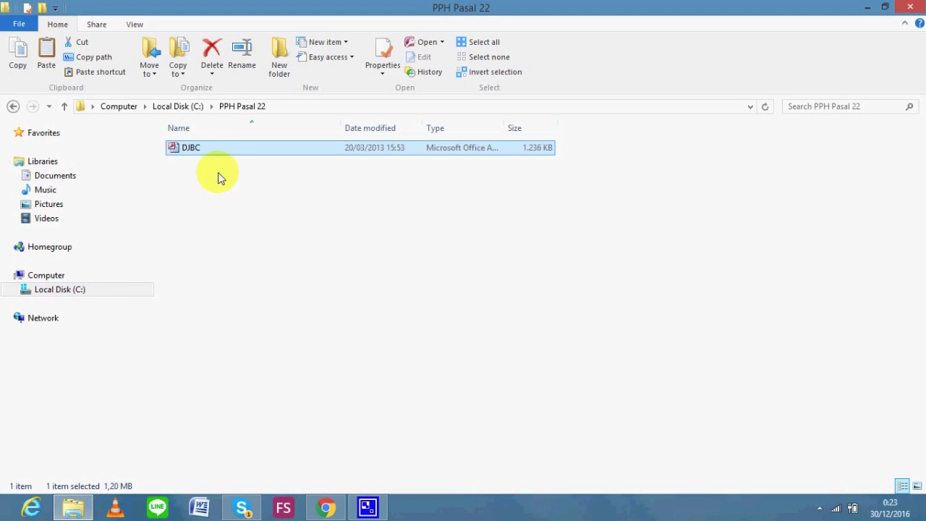
Search Control Panel for 'odbc' and open the Administrative Tools folder
left_click(116, 291)
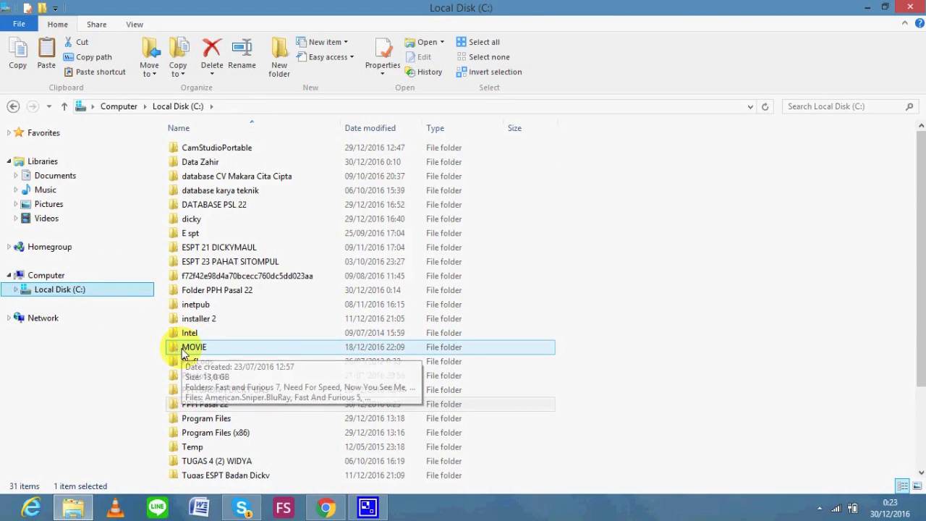
key("super")
type("cont")
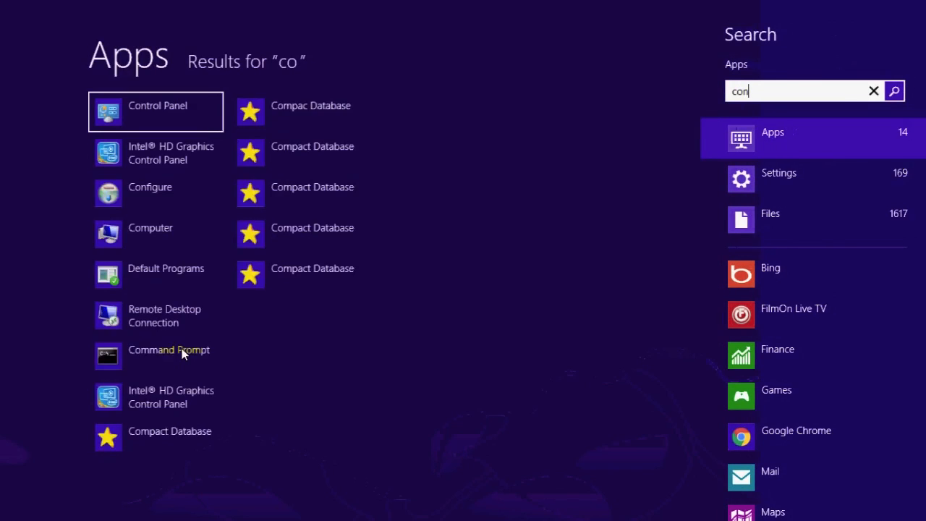
left_click(154, 105)
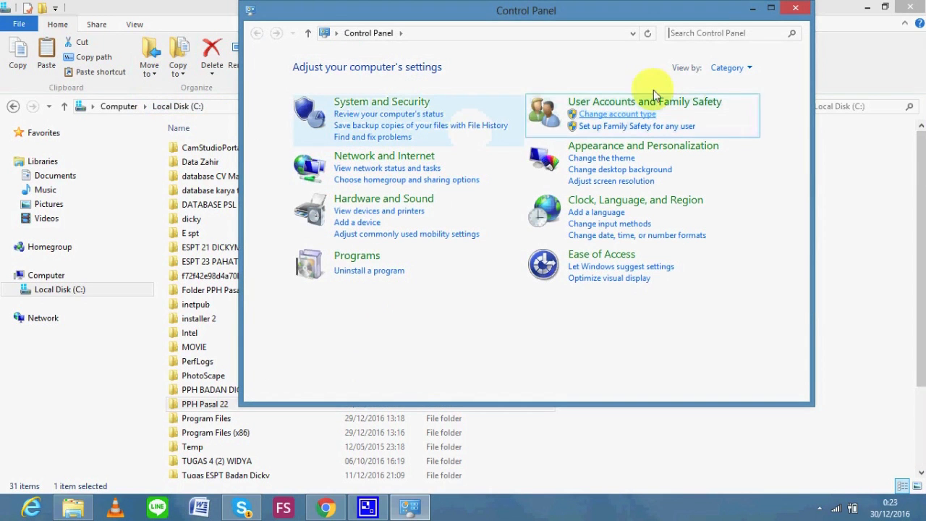
type("odbc")
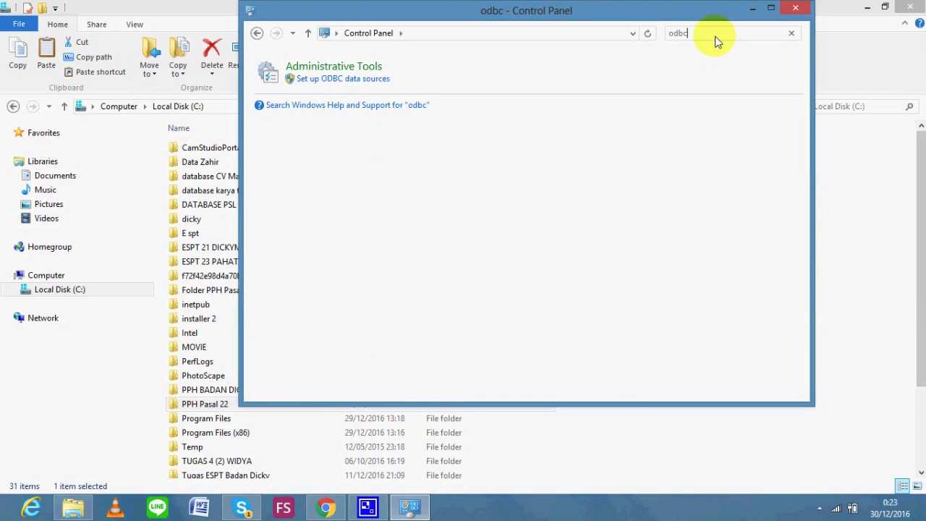
left_click(370, 67)
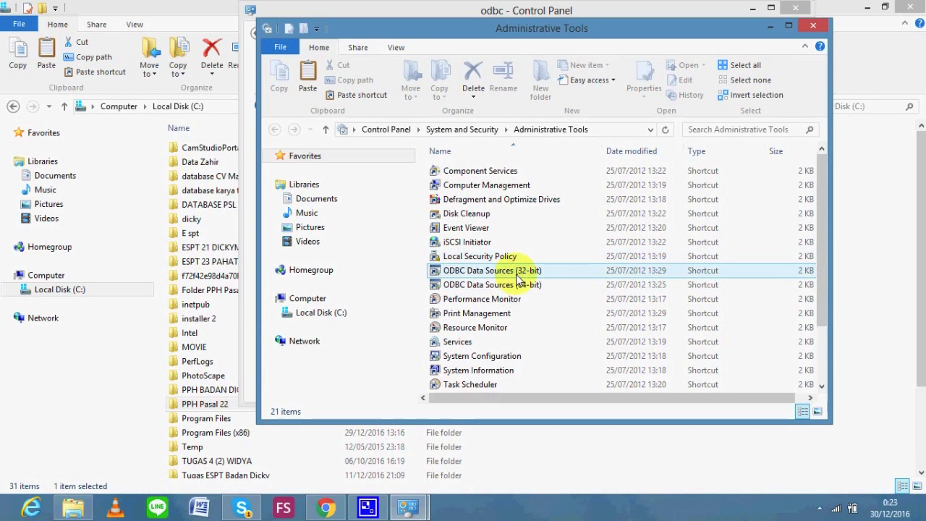
Add a new 32-bit ODBC data source using the Microsoft Access Driver (*.mdb)
double_click(517, 275)
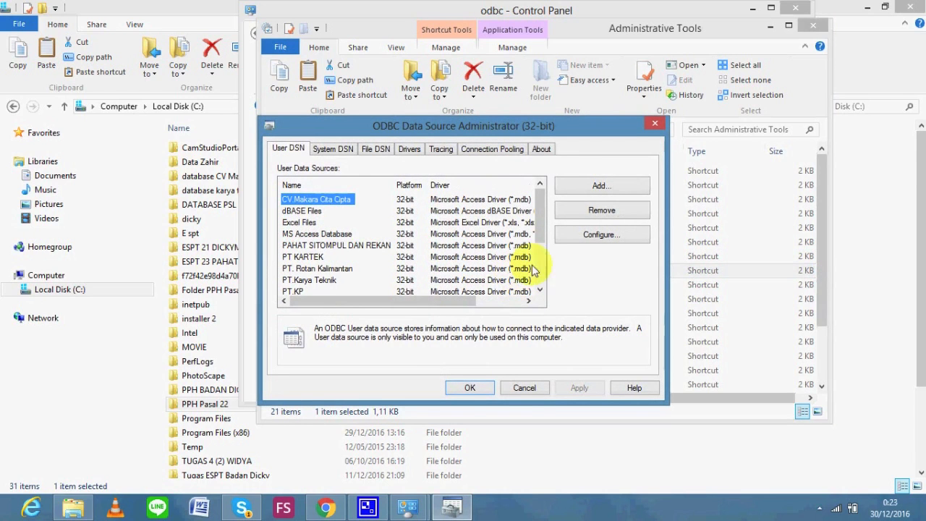
left_click(597, 190)
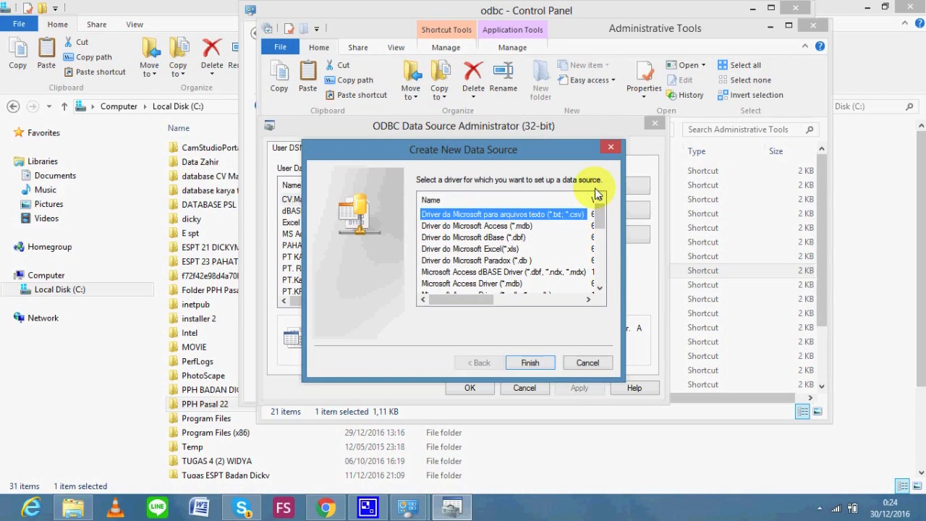
key("Down")
key("Down")
key("Down")
key("Down")
key("Down")
key("Down")
key("Down")
key("Up")
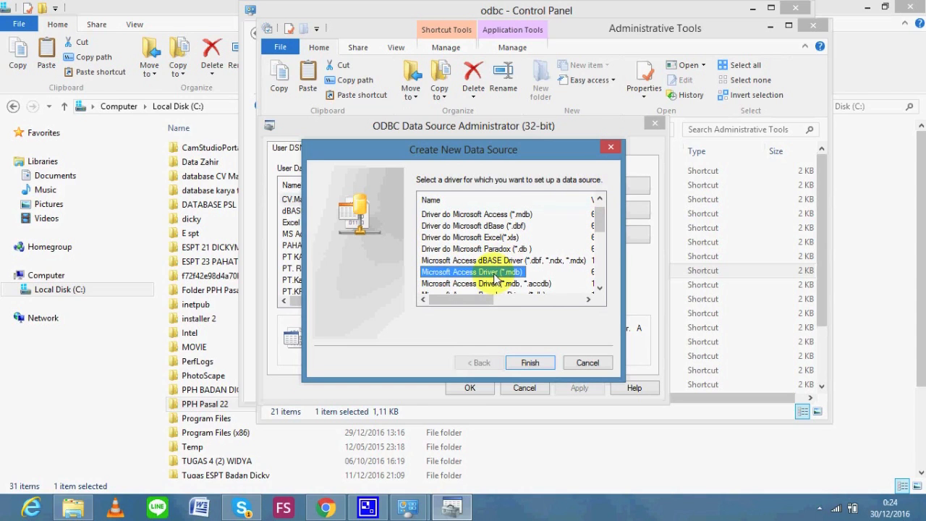
left_click(527, 362)
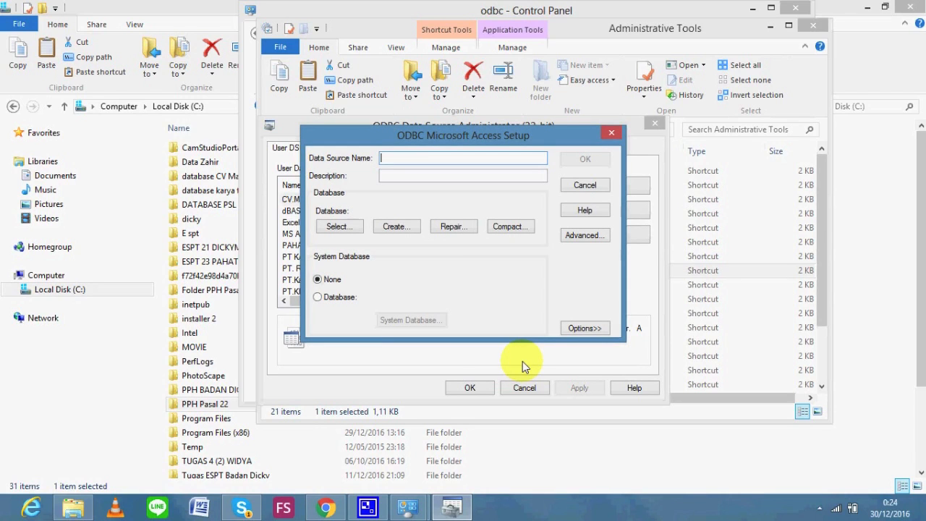
Give the source the name and description 'DJBC Jakarta' and bring up its database chooser
type("DJBC Jakarta")
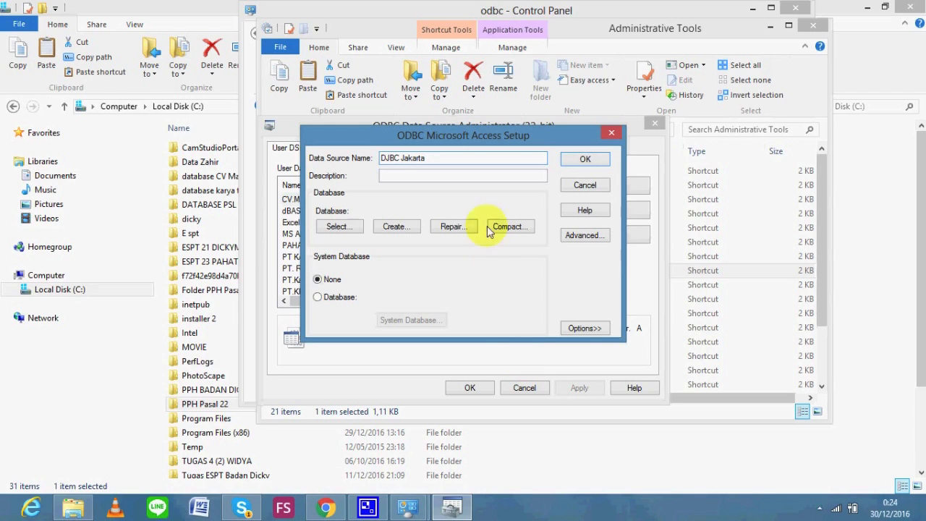
left_click(461, 177)
type("DJBC Jakarta")
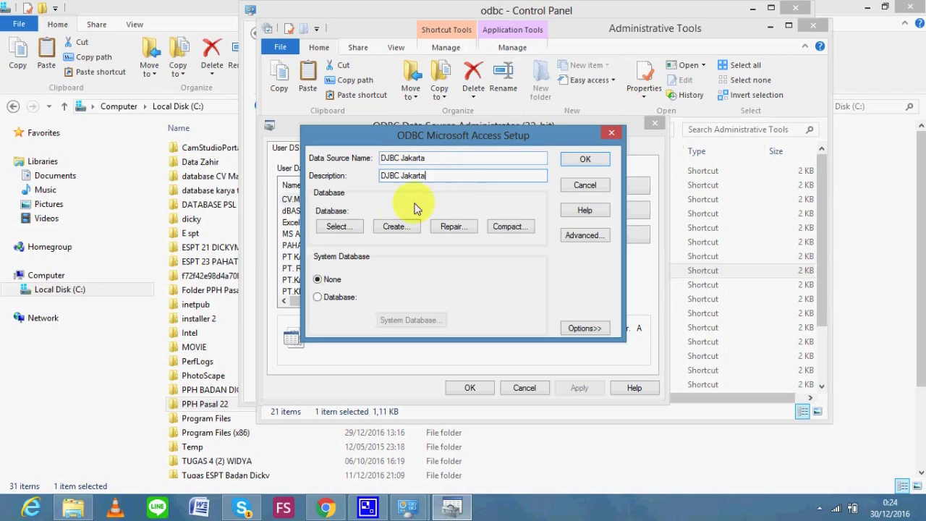
left_click(347, 227)
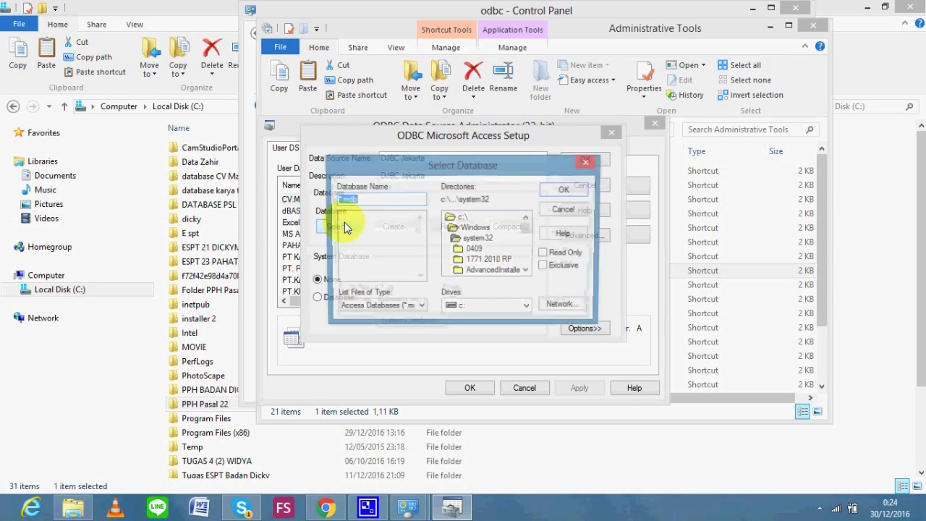
Pick C:\PPH Pasal 22\DJBC.mdb as the database file
double_click(462, 218)
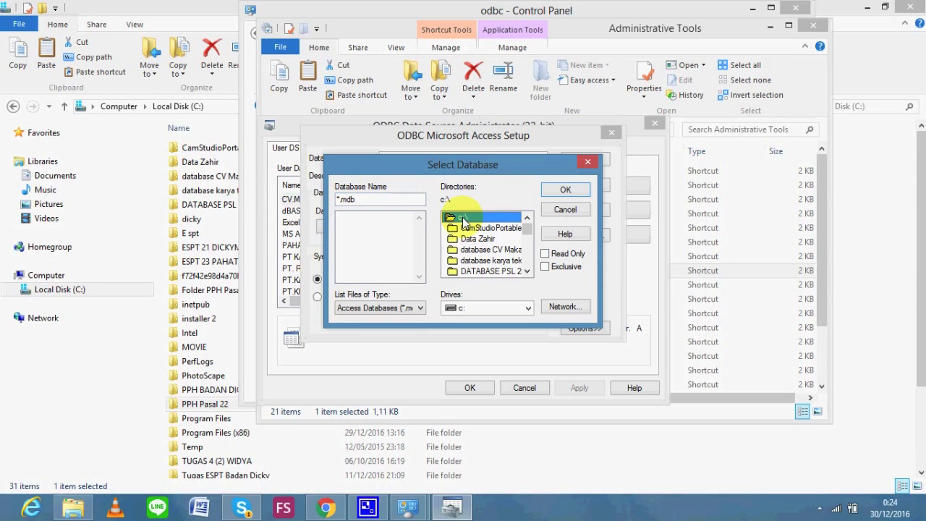
key("Down")
key("Down")
key("Down")
key("Down")
key("Down")
key("Down")
key("Down")
key("Down")
key("Down")
key("Down")
key("Down")
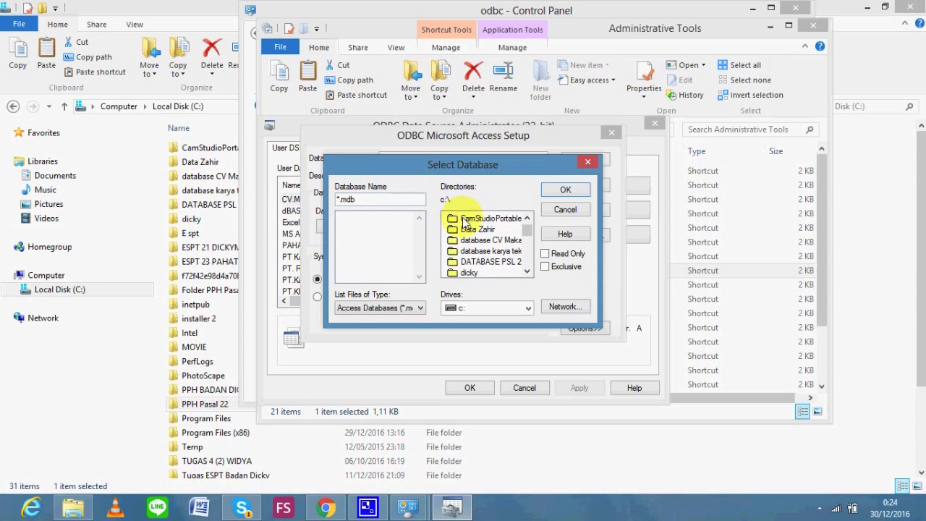
key("Down")
key("Down")
key("Down")
key("Down")
key("Down")
key("Down")
key("Down")
key("Down")
key("Down")
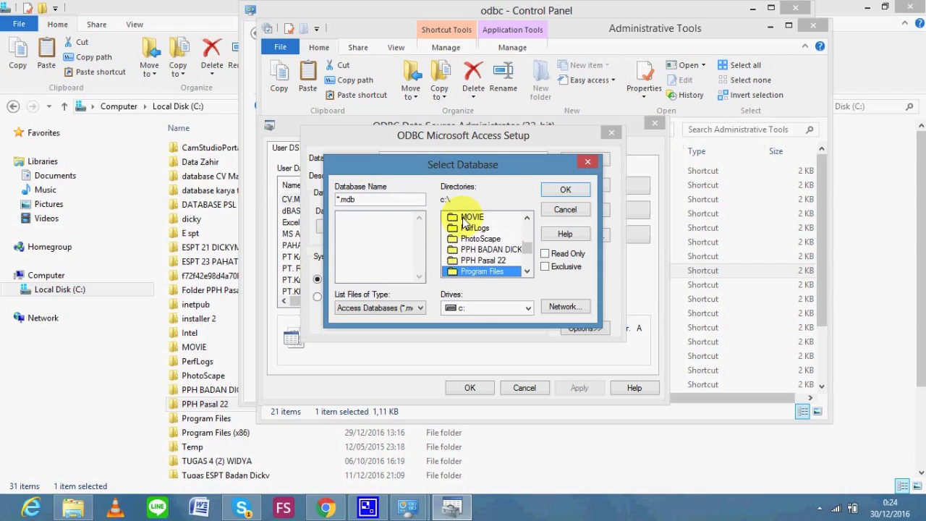
key("Down")
key("Down")
key("Up")
key("Up")
key("Up")
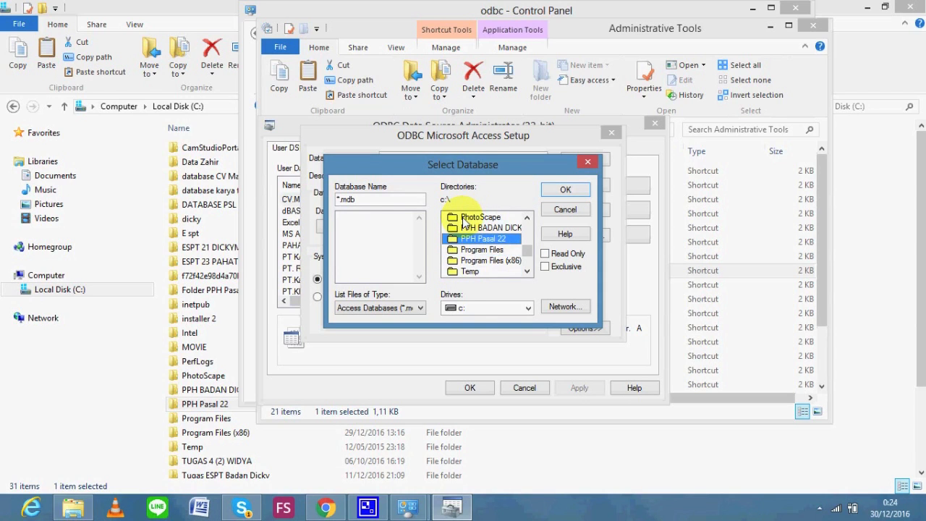
double_click(481, 240)
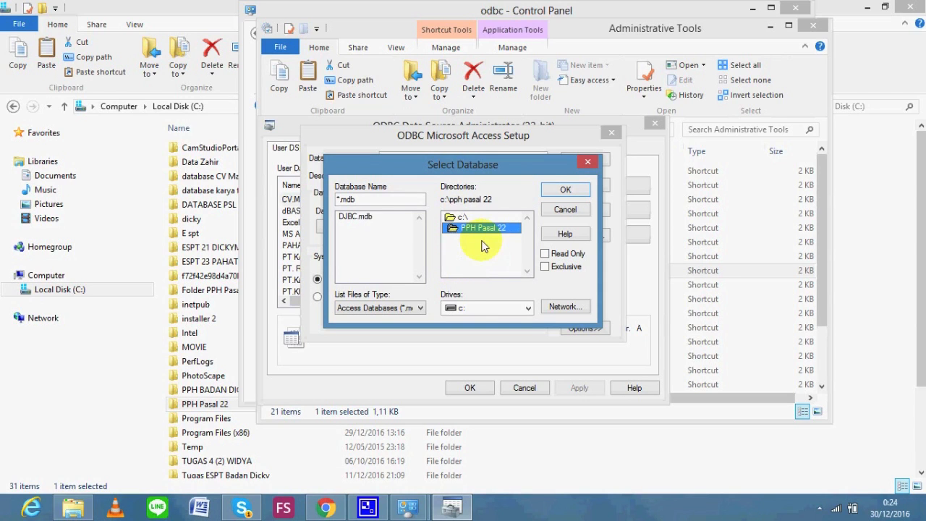
left_click(355, 219)
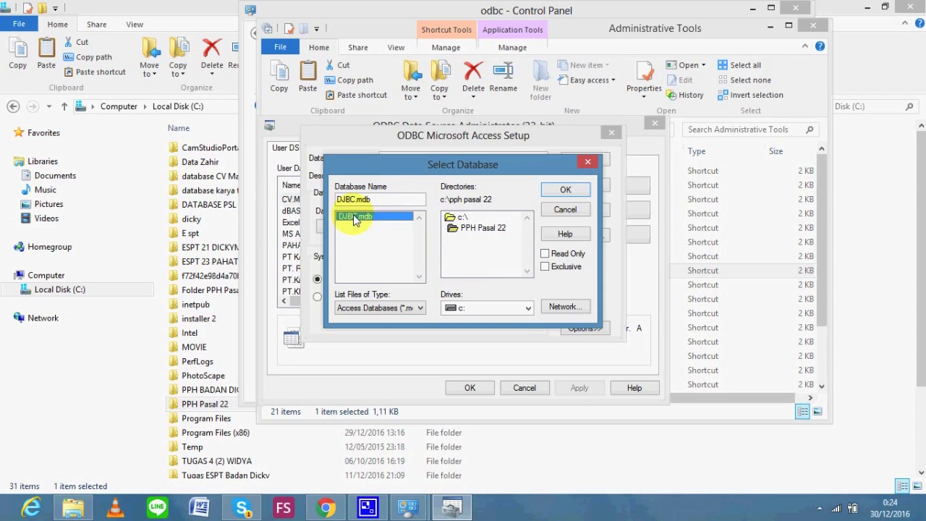
Confirm DJBC.mdb, save the DJBC Jakarta data source and close the administrator
left_click(565, 190)
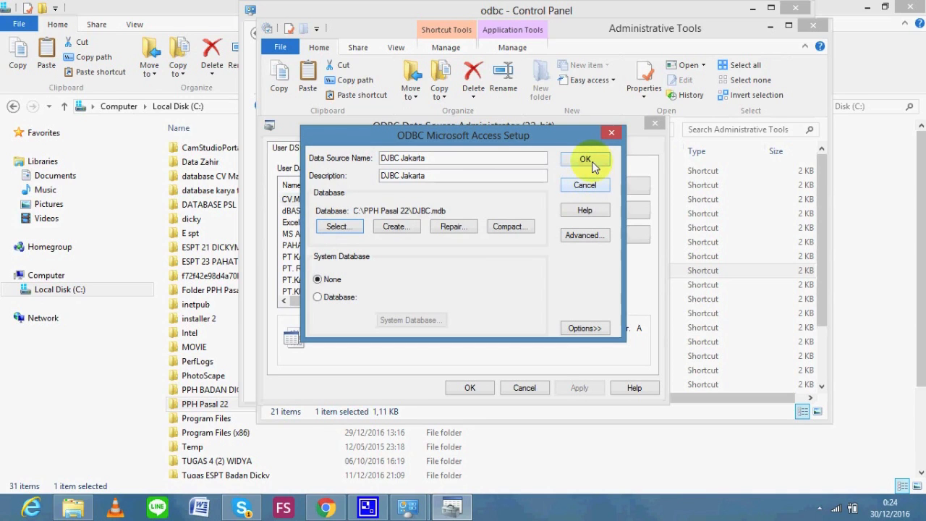
left_click(588, 160)
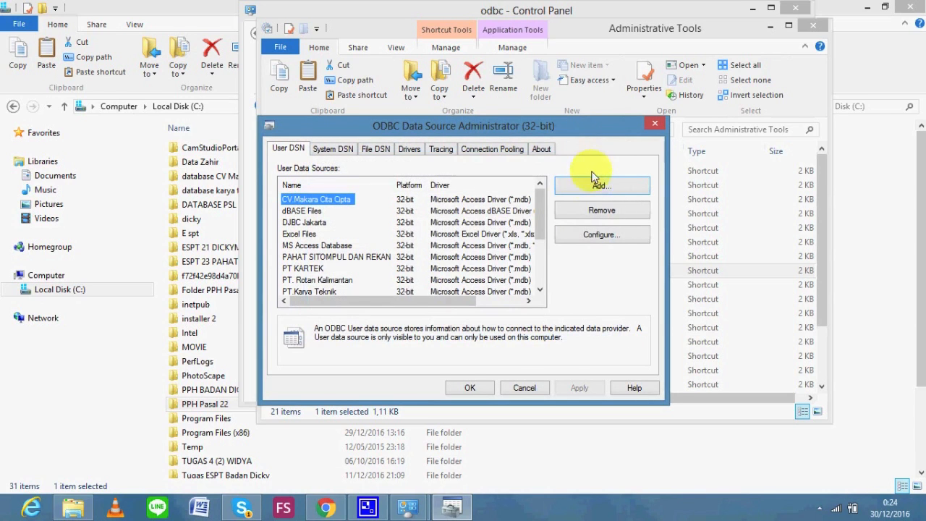
left_click(454, 387)
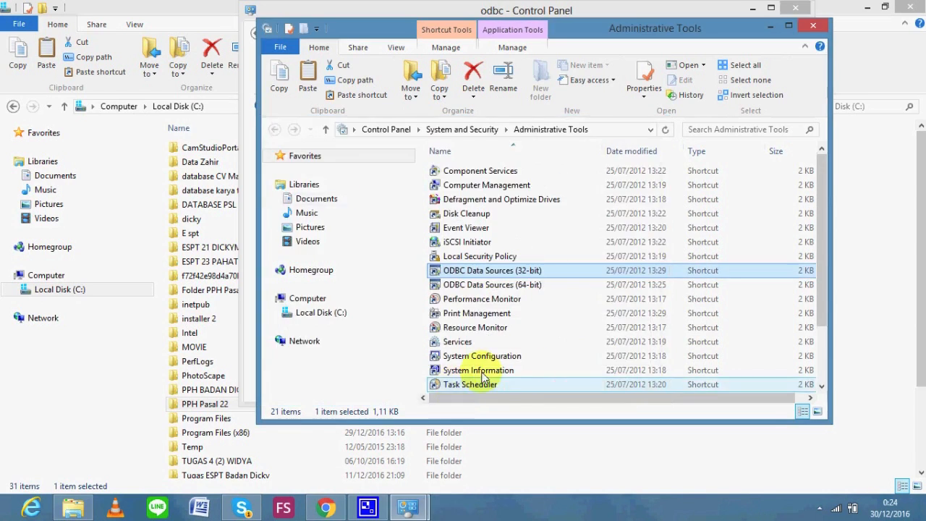
Close the Control Panel windows and browse to C:\Program Files (x86)\DJP\eSPT PPh 22
left_click(770, 28)
left_click(794, 10)
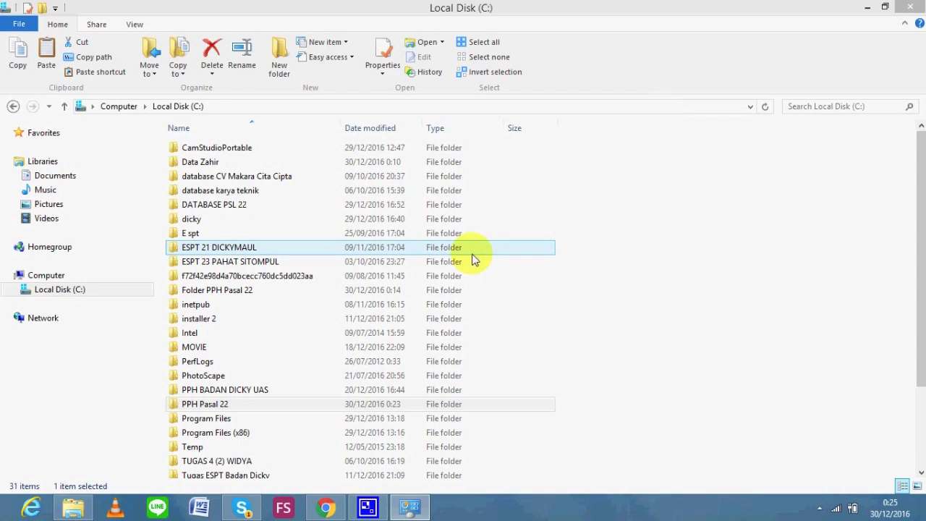
double_click(296, 432)
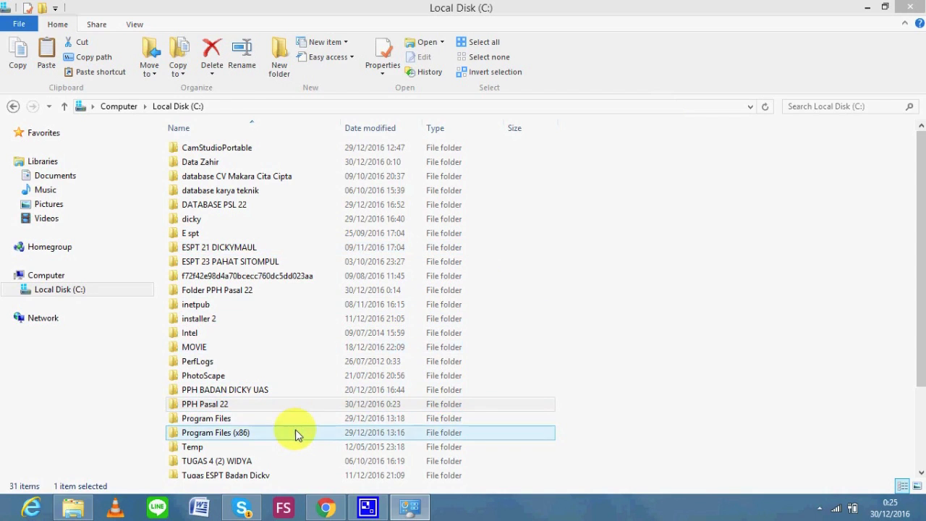
left_click(310, 248)
double_click(310, 244)
left_click(315, 214)
double_click(313, 219)
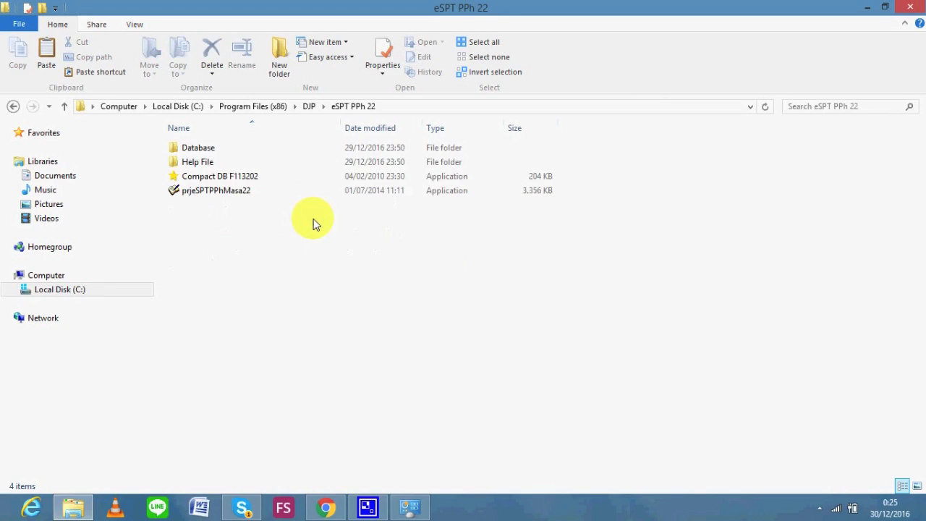
Run prjeSPTPPhMasa22 as administrator
left_click(306, 190)
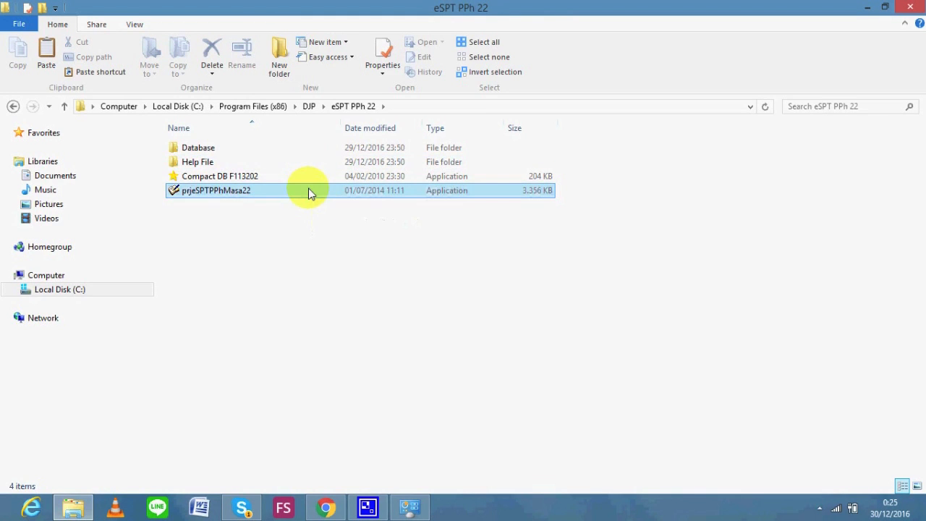
right_click(305, 191)
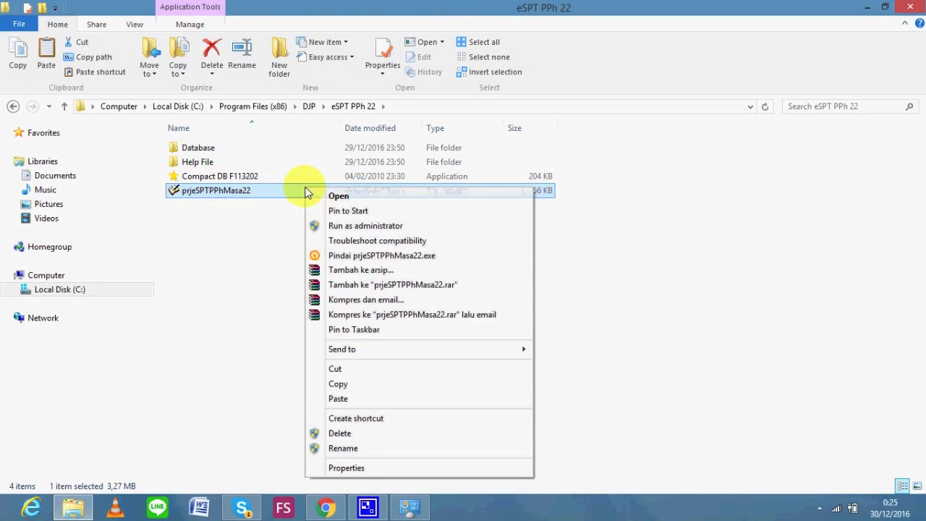
left_click(367, 225)
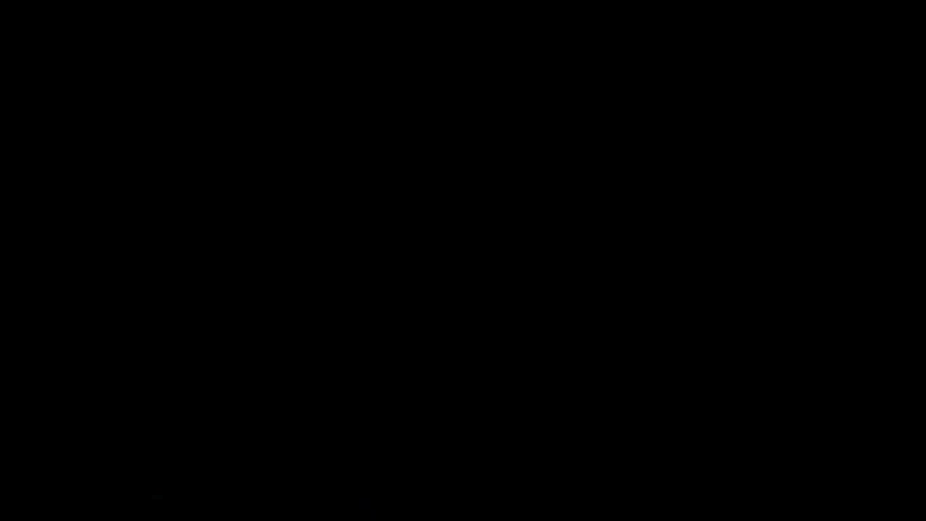
Approve the administrator prompt and connect e-SPT to the DJBC Jakarta data source
left_click(521, 276)
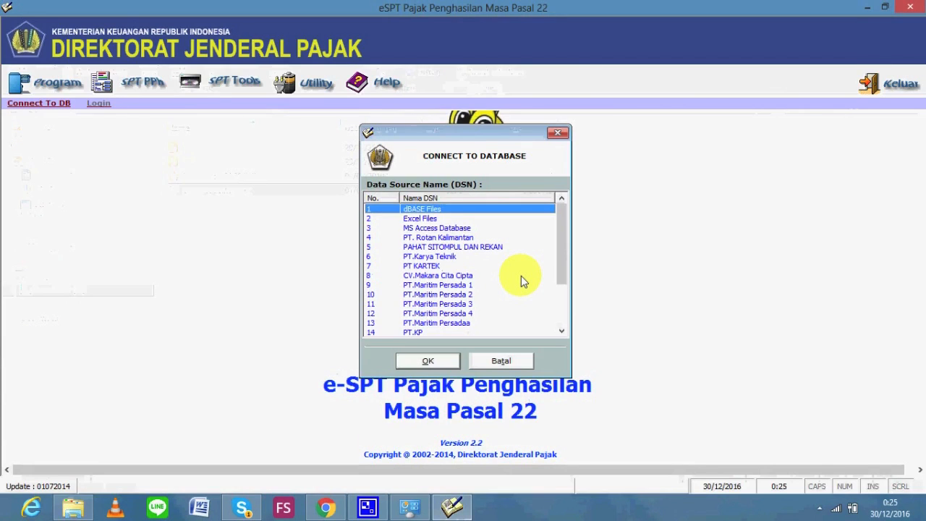
key("Down")
key("Down")
key("Down")
key("Down")
key("Down")
key("Down")
key("Down")
key("Down")
key("Down")
key("Down")
key("Down")
key("Down")
key("Down")
key("Down")
key("Down")
key("Down")
key("Down")
key("Down")
key("Down")
key("Down")
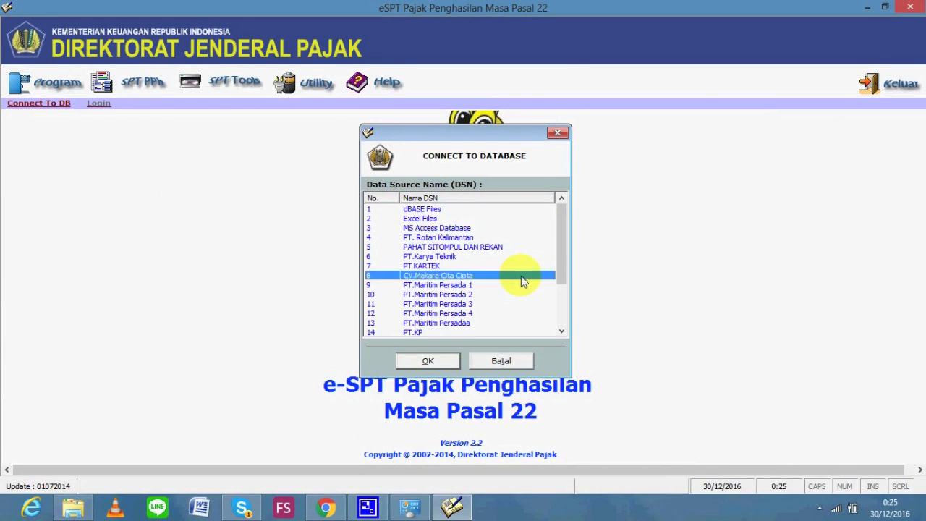
key("Up")
key("Up")
key("Up")
key("Up")
key("Up")
key("Up")
key("Up")
key("Up")
key("Up")
key("Up")
key("Up")
key("Up")
key("Up")
key("Up")
key("Up")
key("Up")
key("Up")
key("Up")
key("Up")
key("Up")
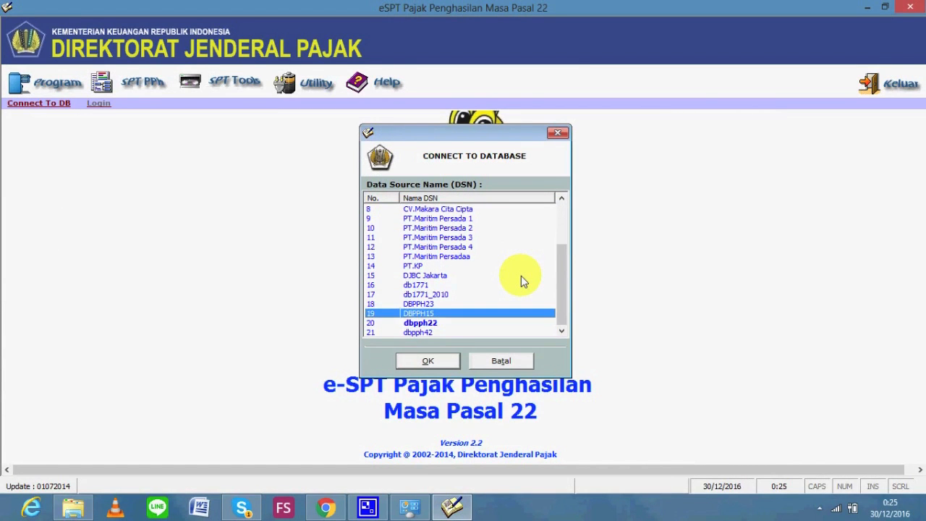
key("Down")
key("Down")
key("Down")
key("Down")
key("Down")
key("Down")
key("Down")
key("Down")
key("Down")
key("Down")
key("Down")
key("Down")
key("Down")
key("Down")
key("Down")
key("Down")
key("Down")
key("Down")
key("Down")
key("Down")
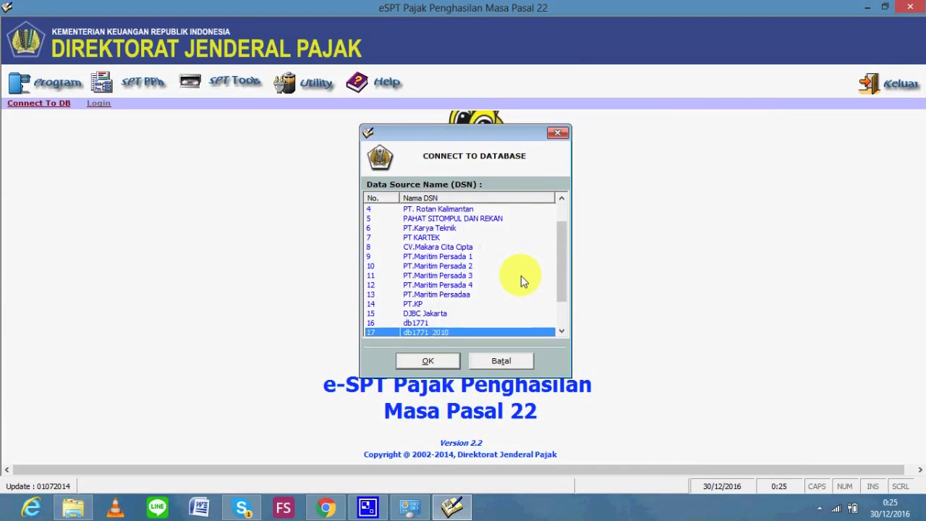
key("Up")
key("Up")
key("Up")
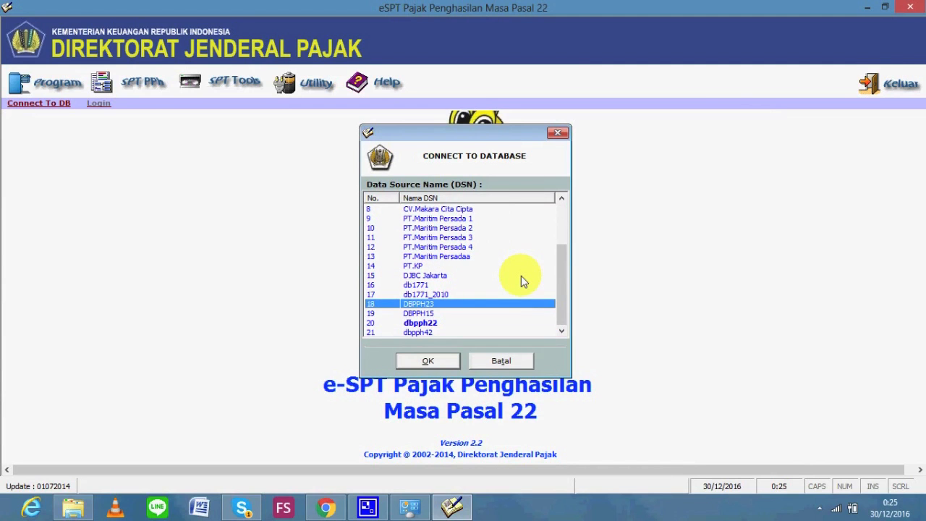
key("Up")
key("Up")
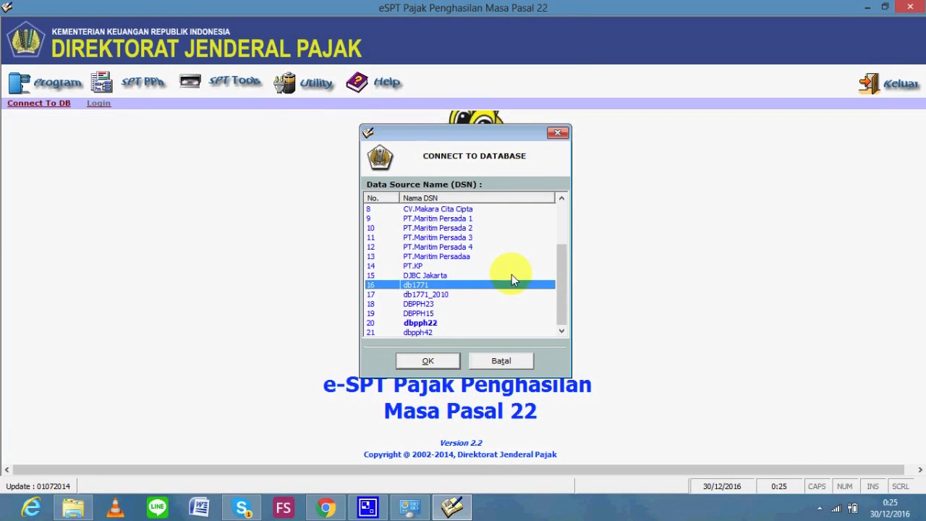
key("Up")
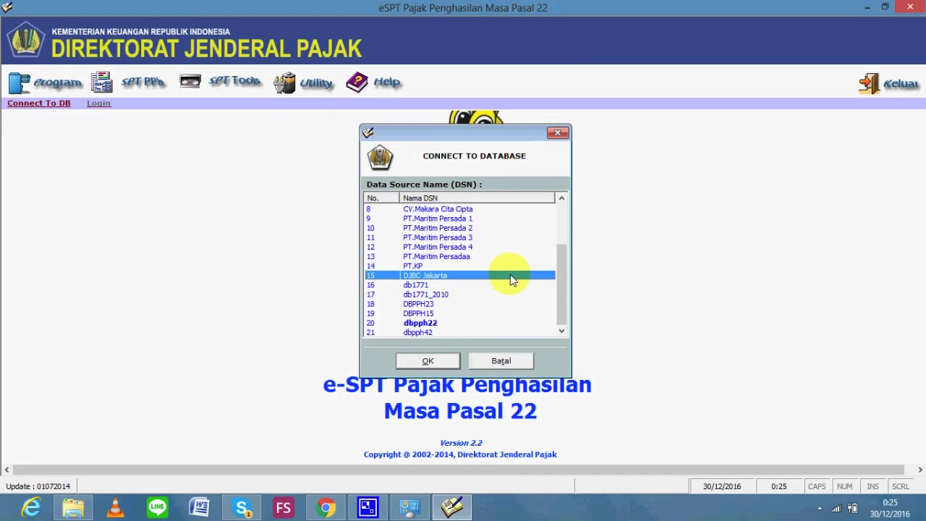
left_click(433, 362)
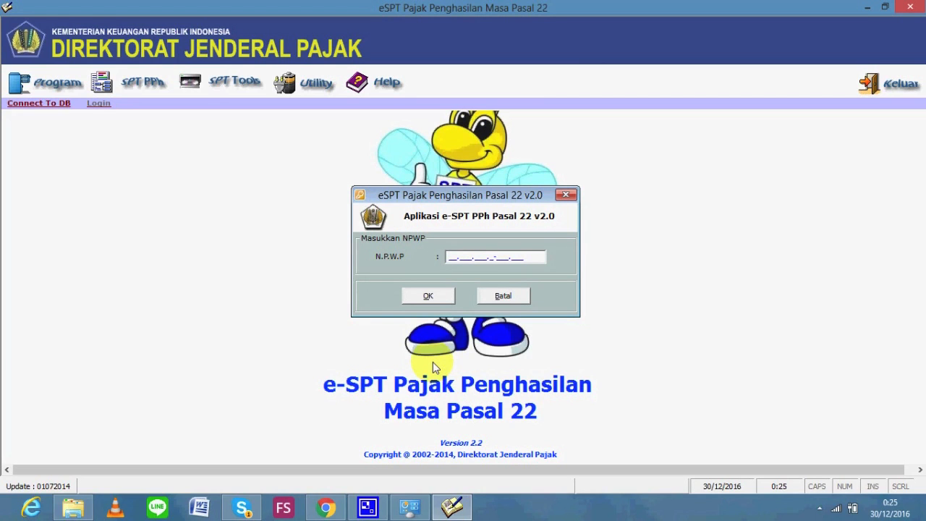
Enter the taxpayer's NPWP from the exercise PDF to open the Profil Wajib Pajak form
left_click(326, 509)
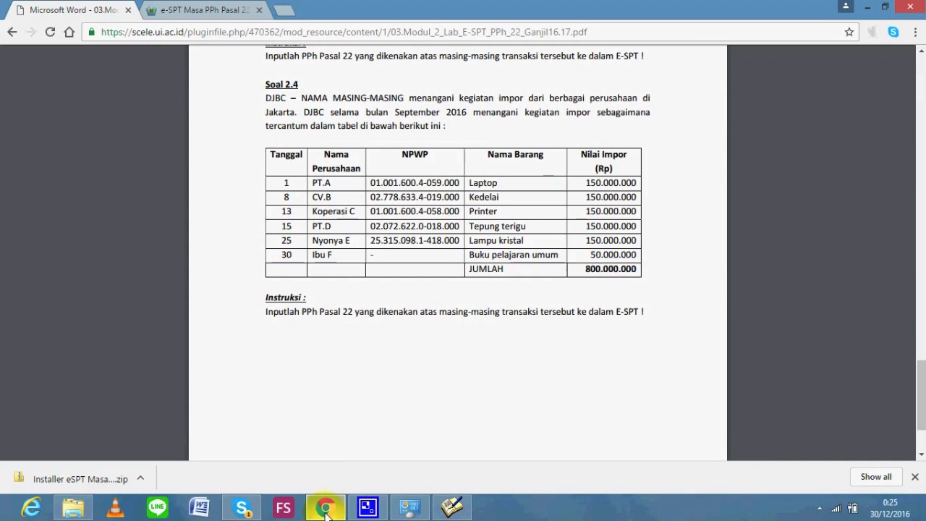
left_click(450, 508)
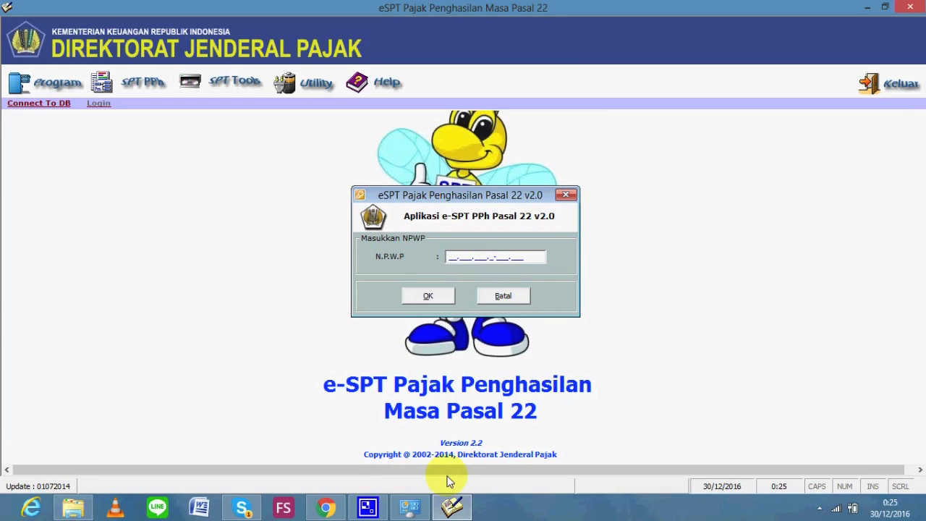
left_click(429, 295)
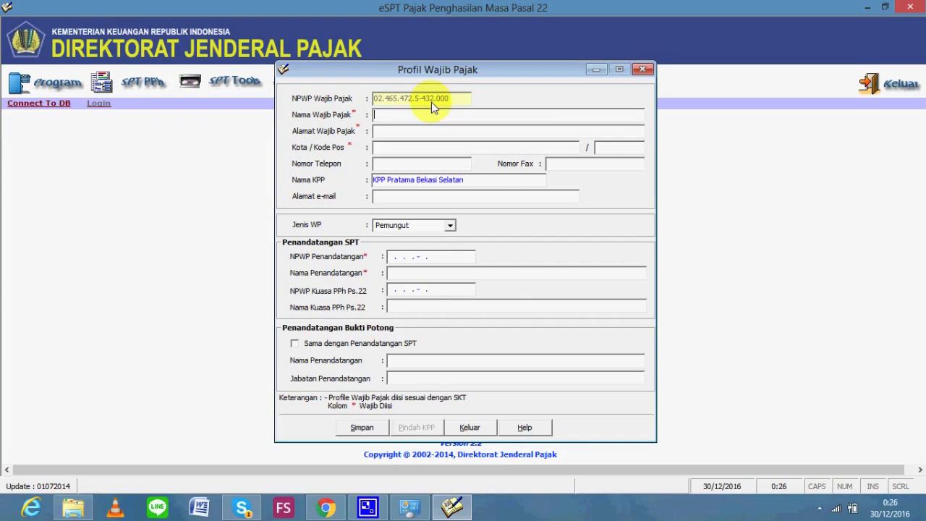
Fill in taxpayer name 'DJBC Jak', the street address, city Jakarta and the postcode
type("DJBC Jakarta")
left_click(427, 135)
type("jl.")
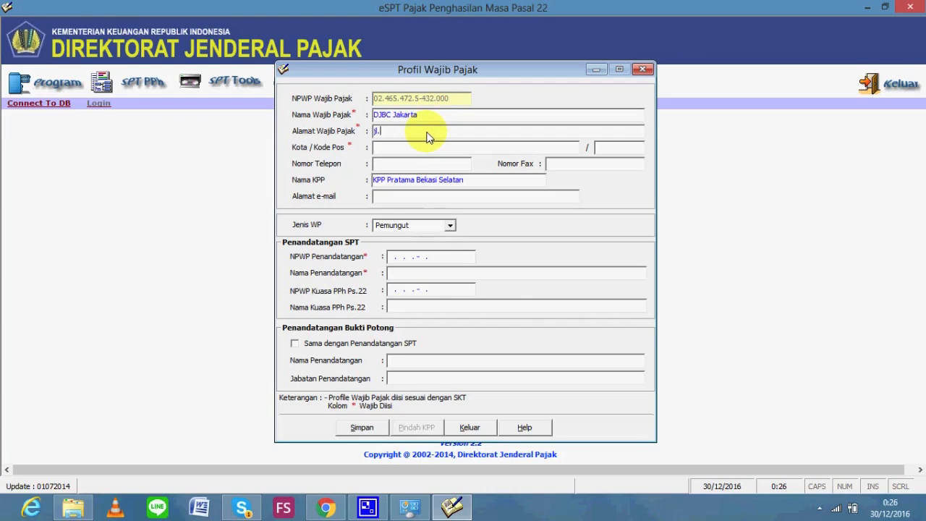
type("halim o")
key("BackSpace")
type("perdana")
type("ku")
type("usum")
type("a")
left_click(389, 148)
type("Jakarta")
left_click(617, 143)
type("12345")
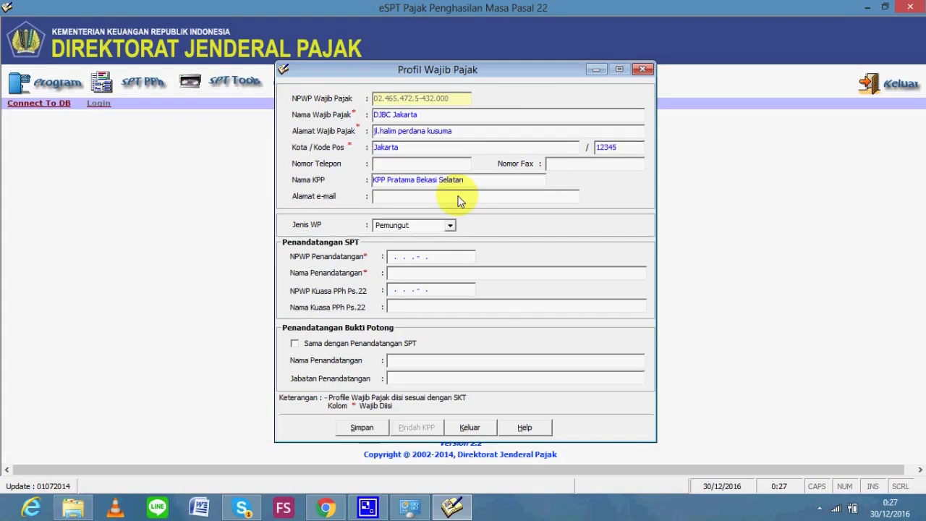
key("alt+Tab")
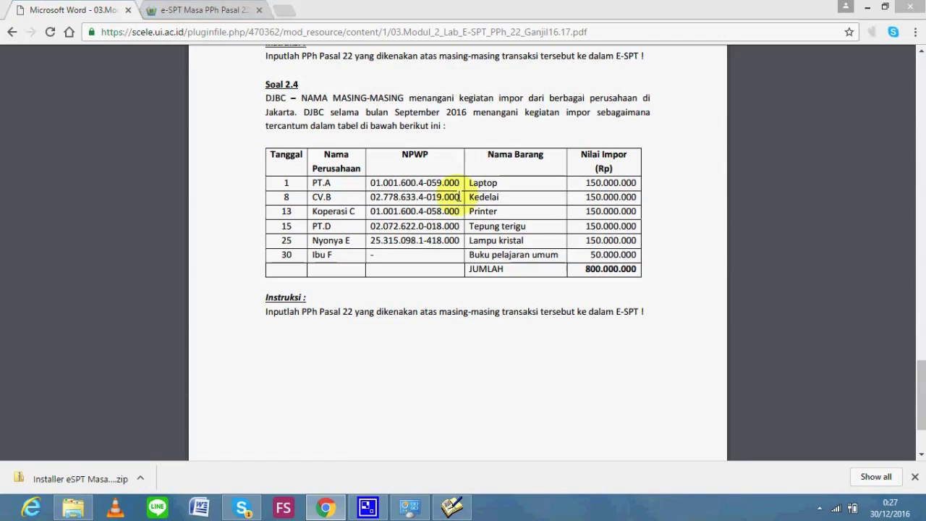
key("alt+Tab")
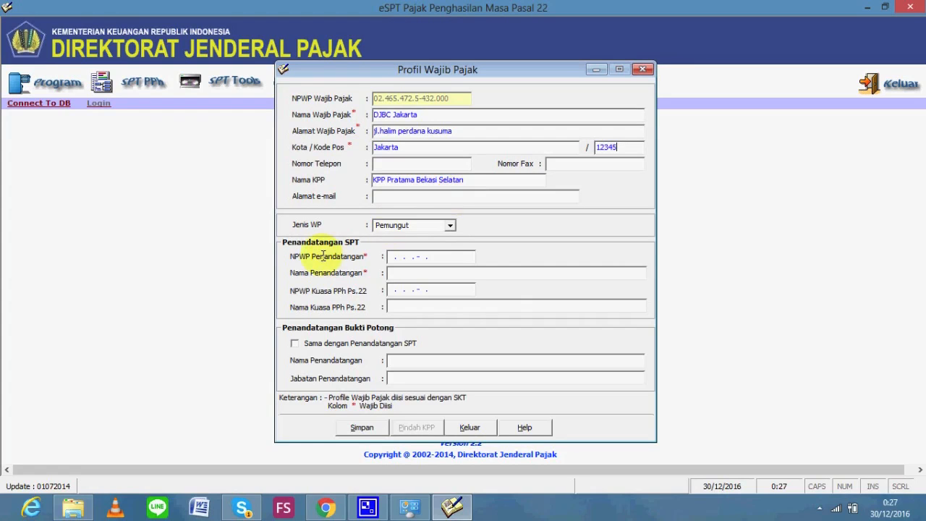
Enter the signer's NPWP and name, then save the profile
left_click(391, 259)
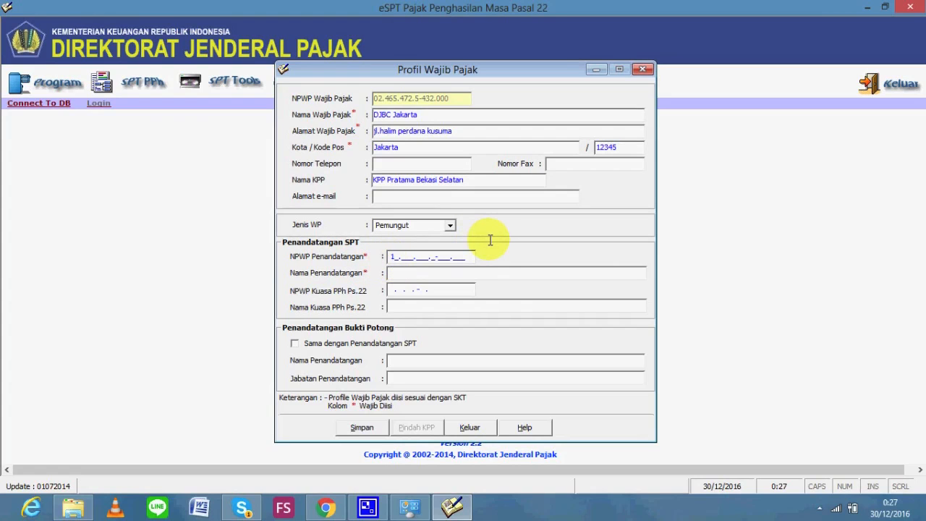
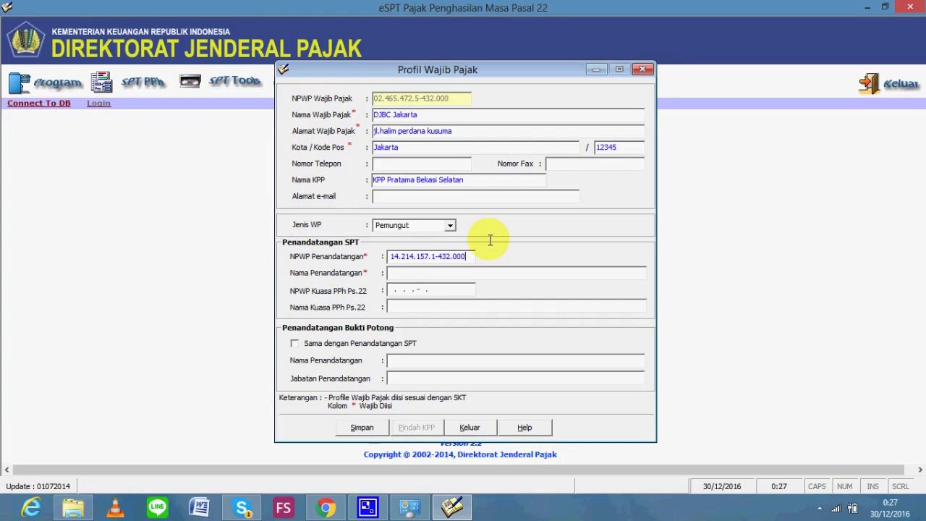
left_click(450, 272)
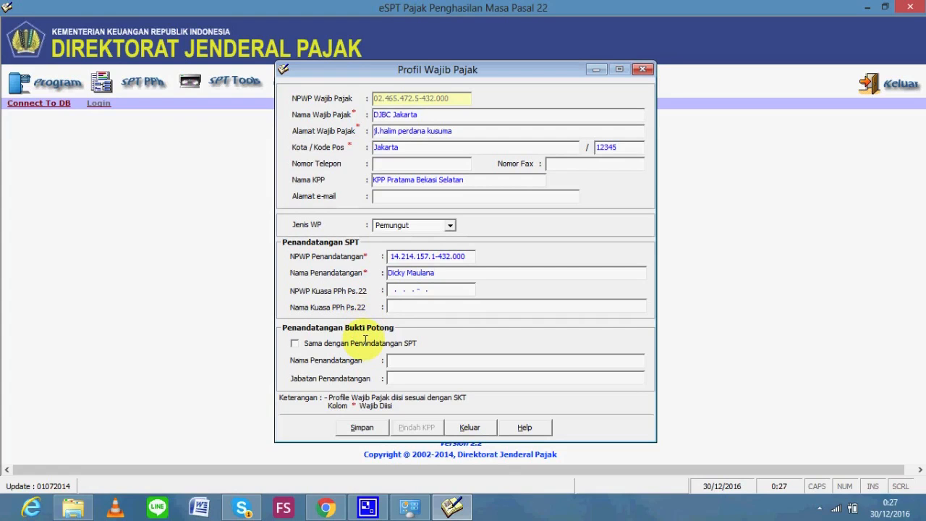
left_click(362, 427)
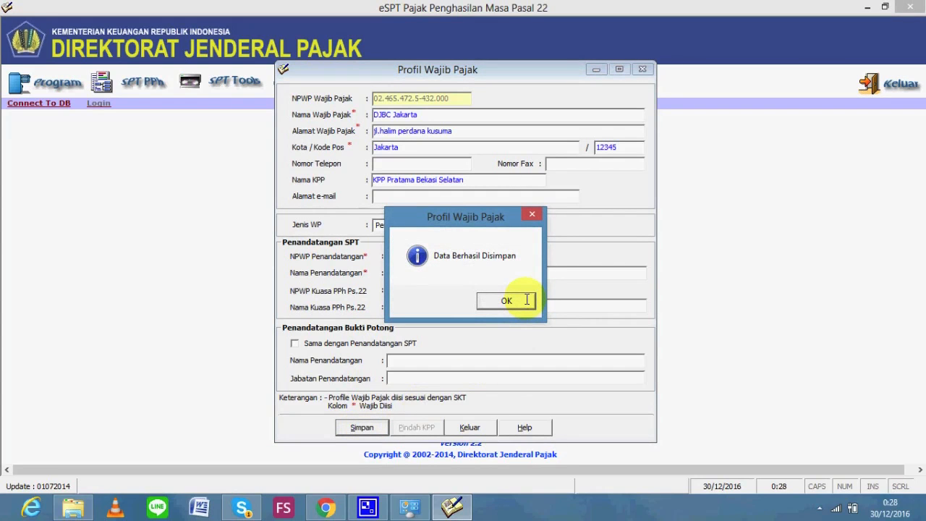
left_click(527, 300)
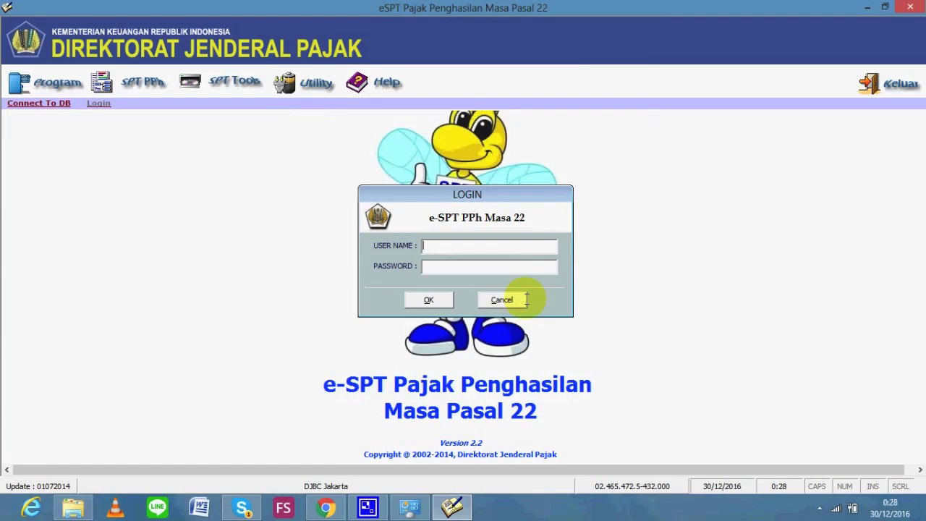
Log in as Administrator with the account password and open the Program menu
type("Administrator")
left_click(493, 268)
type("***")
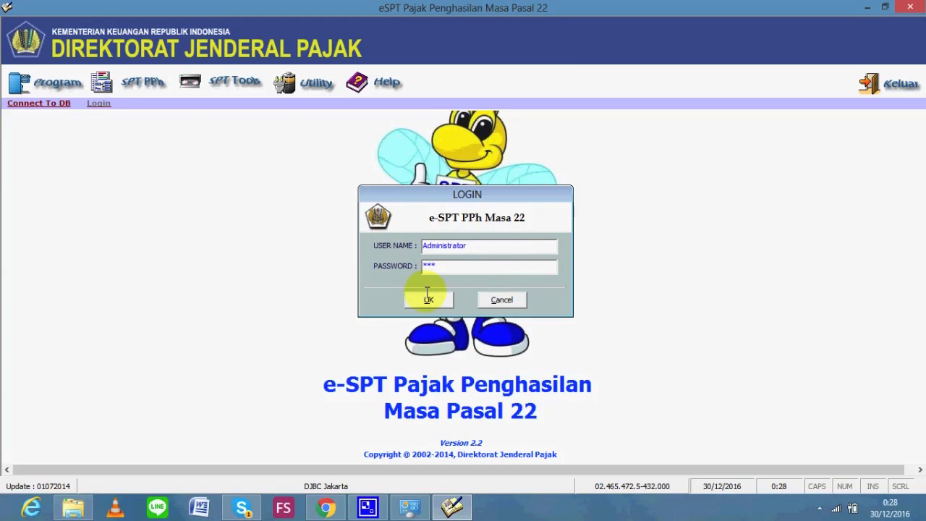
left_click(427, 294)
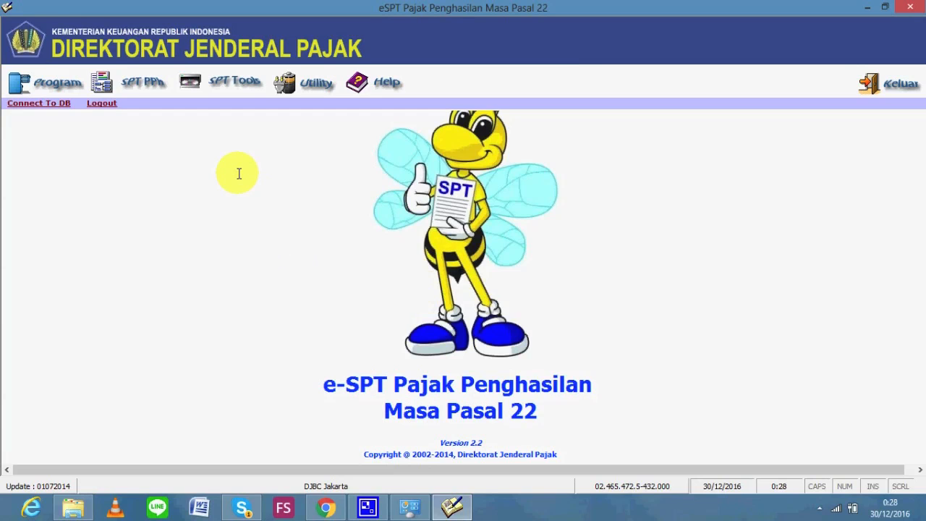
left_click(70, 86)
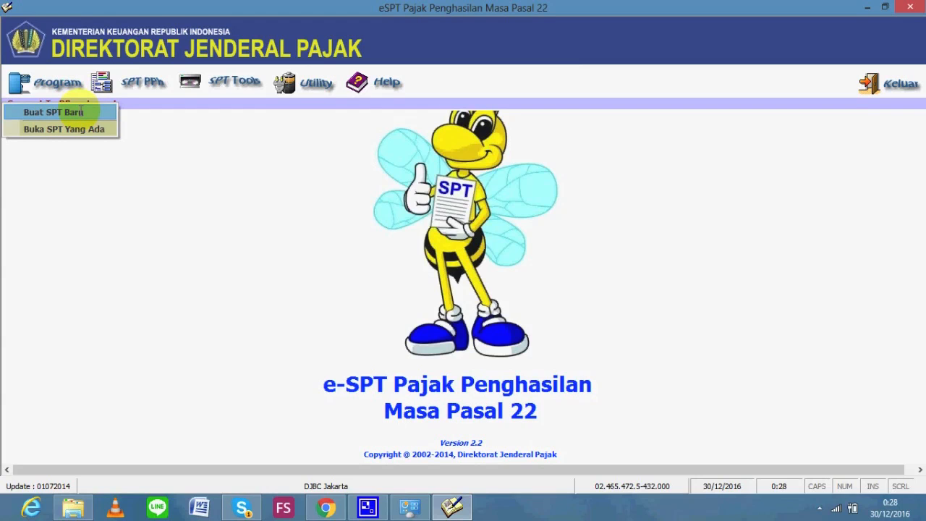
Create a new SPT for Masa Pajak September, Tahun Pajak 2016, and open it
left_click(81, 112)
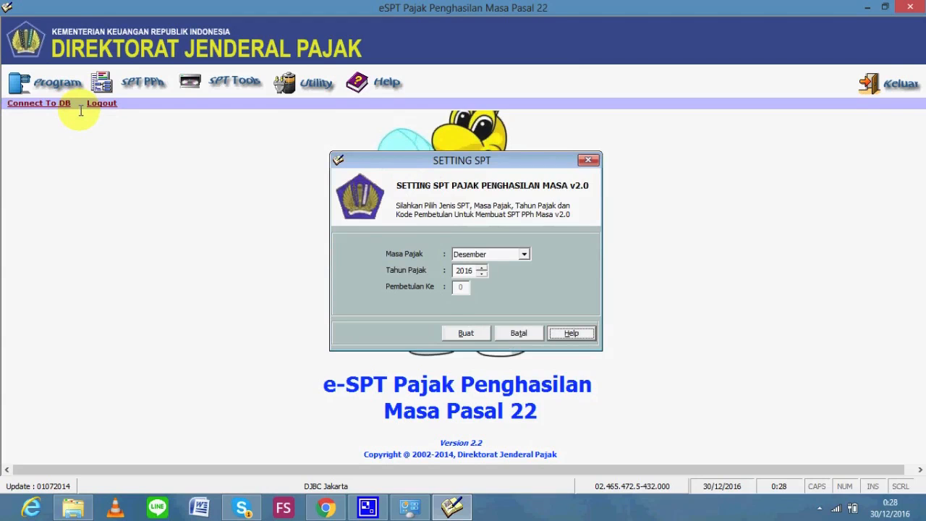
key("alt+Tab")
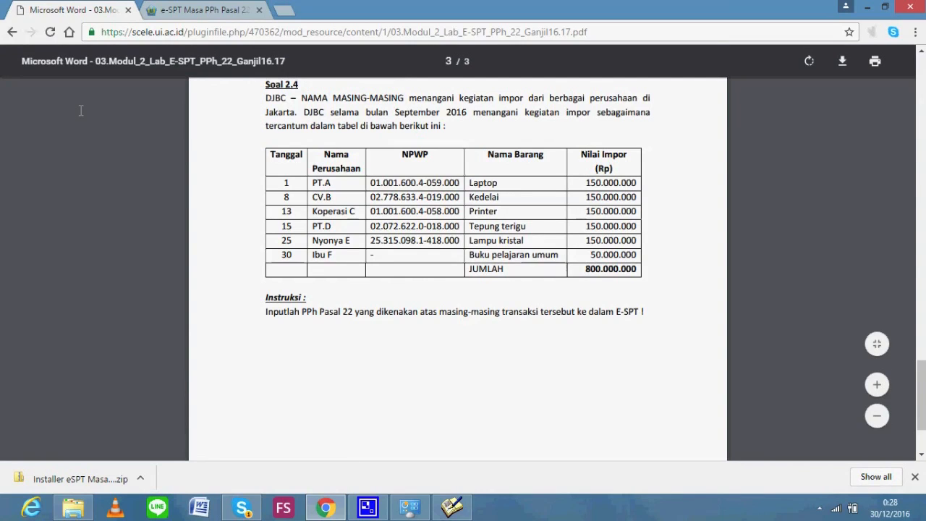
key("alt+Tab")
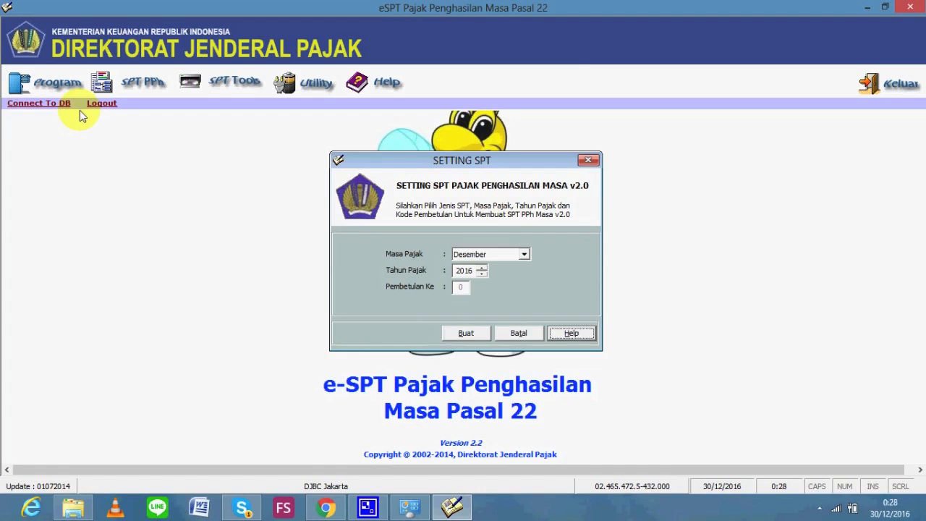
left_click(503, 255)
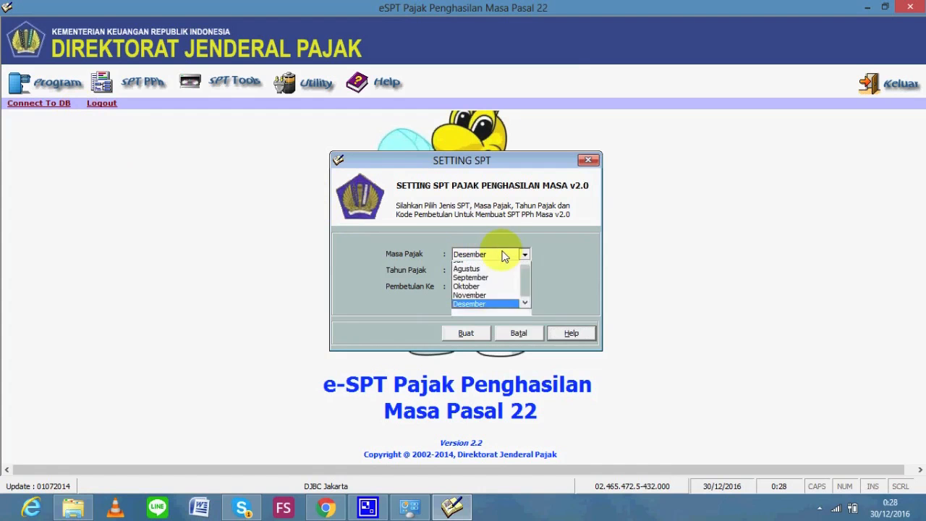
key("Up")
key("Up")
key("Up")
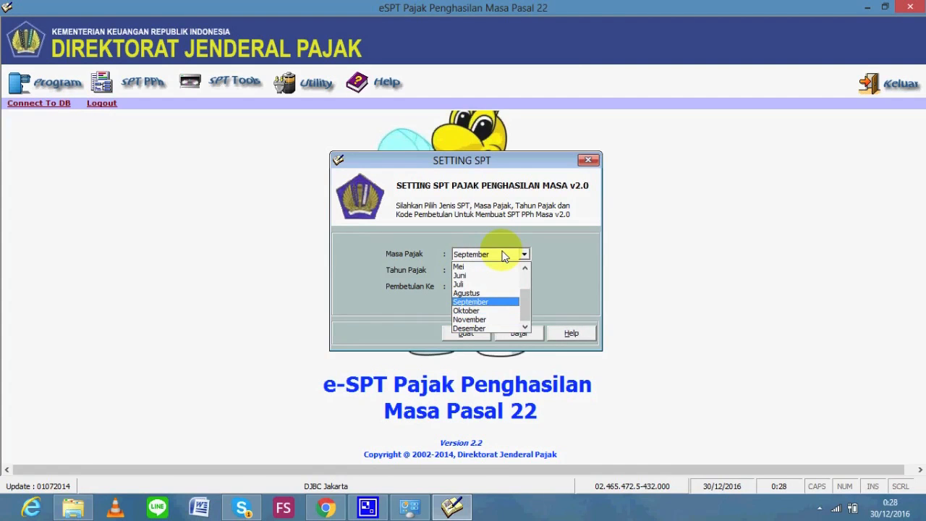
left_click(489, 302)
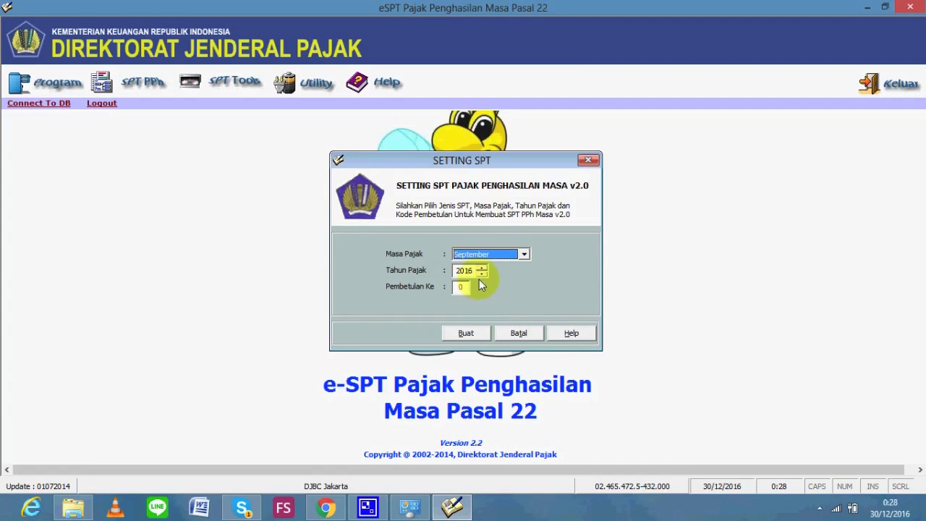
left_click(466, 333)
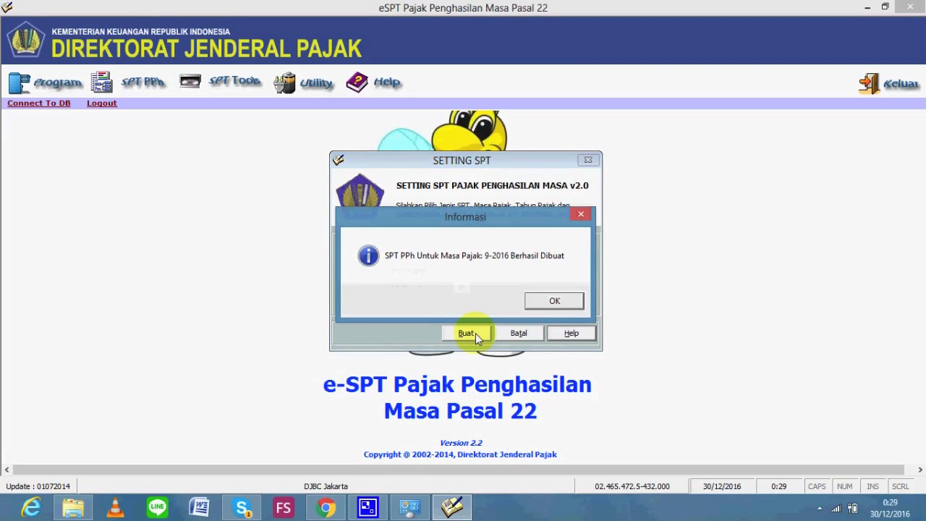
left_click(555, 301)
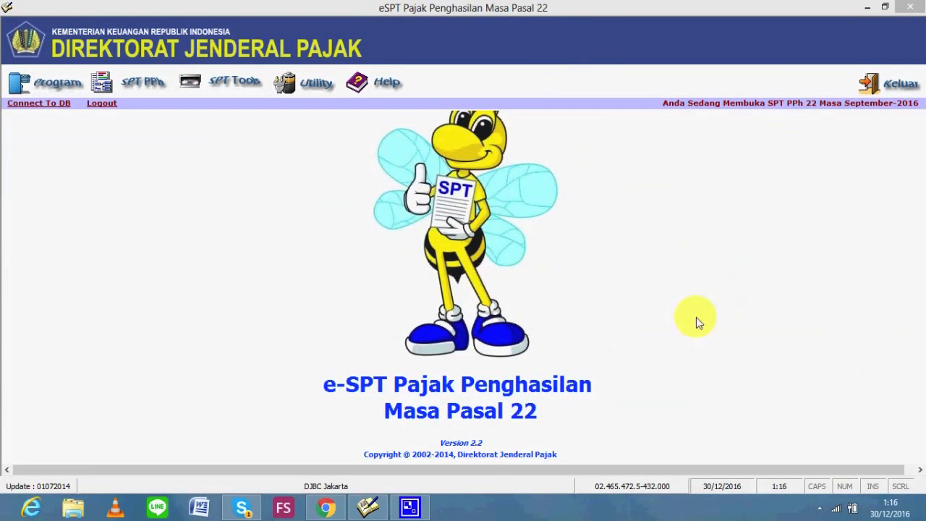
Browse the Bukti Pungut PPh Pasal 22 form types, then switch to the PDF's import table
left_click(134, 82)
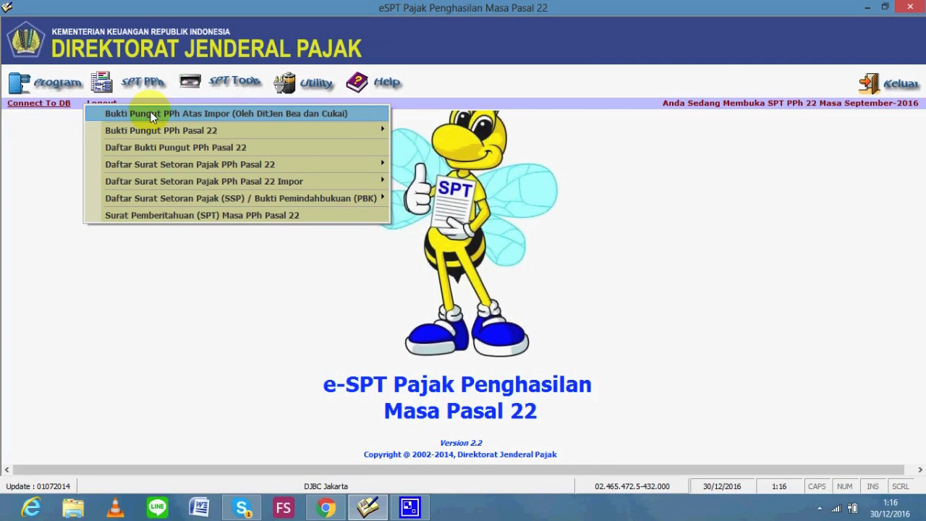
mouse_move(161, 133)
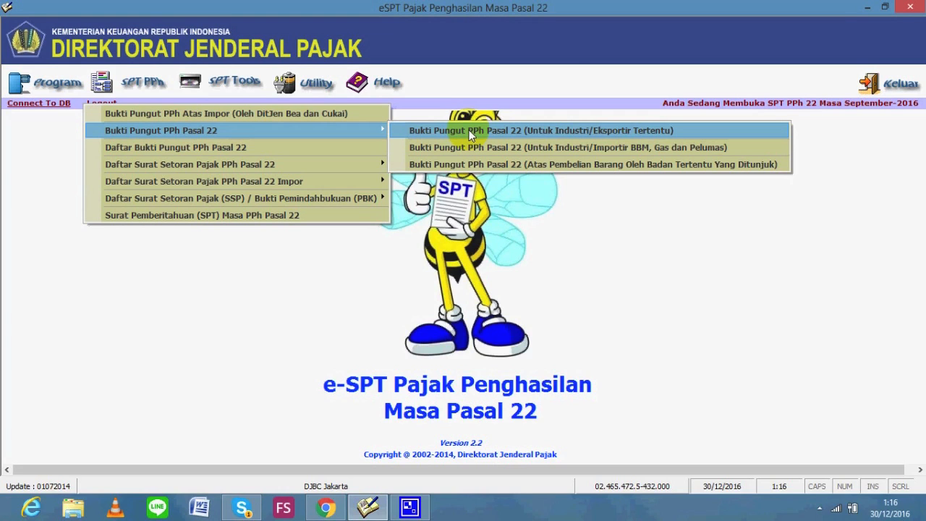
left_click(361, 258)
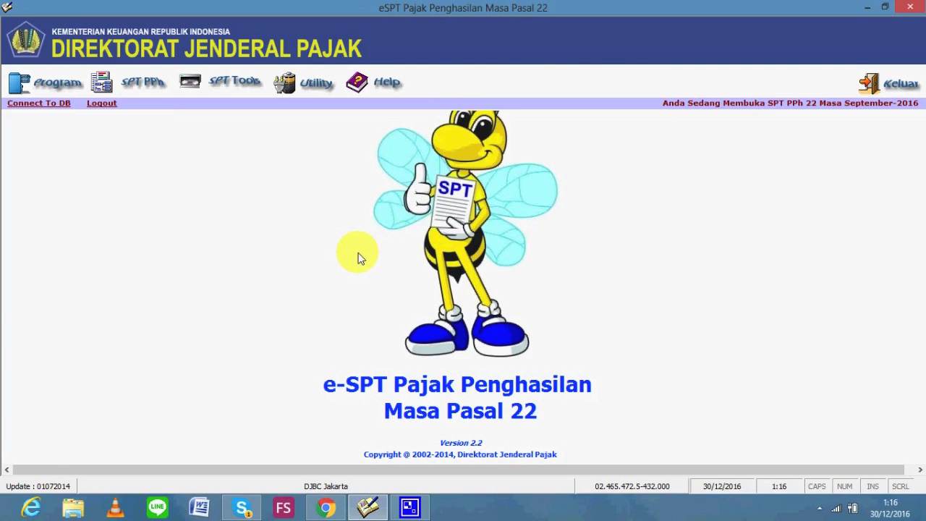
key("alt+Tab")
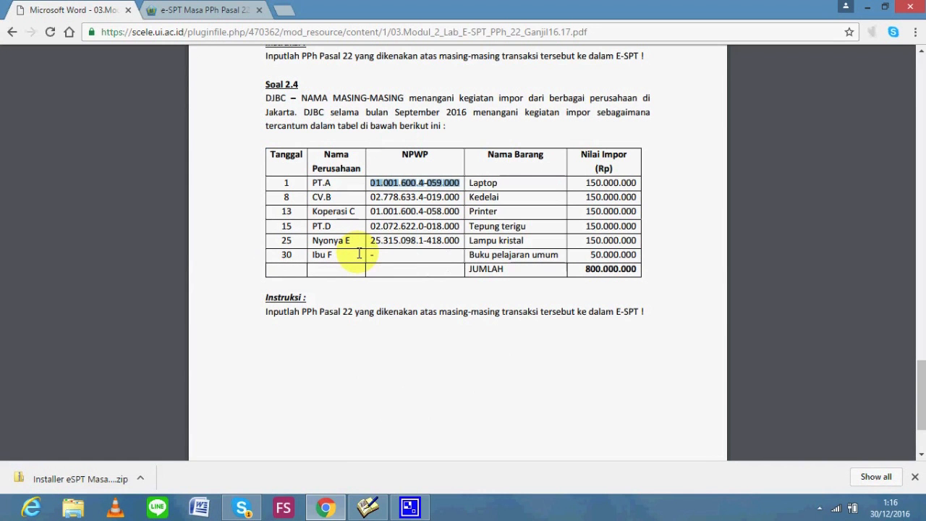
left_click(351, 228)
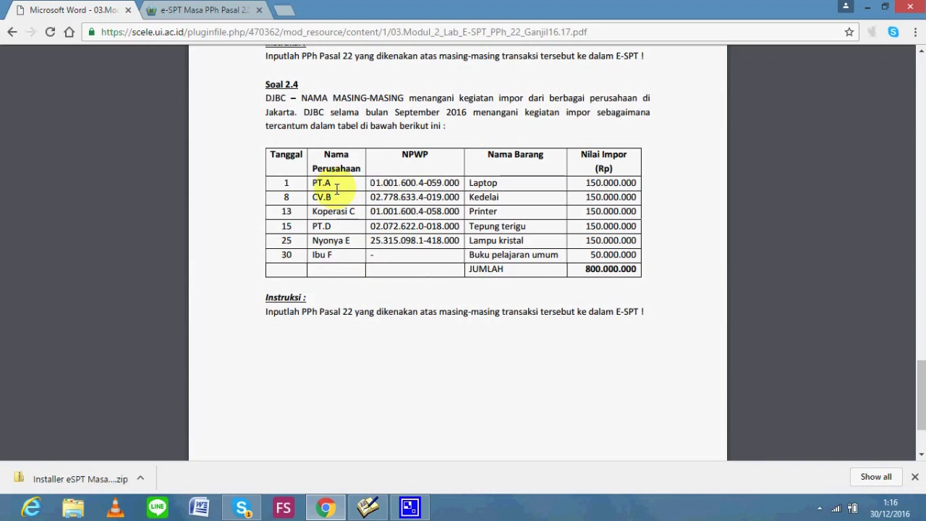
From the SPT PPh menu, choose 'Bukti Pungut PPh Atas Impor (Oleh DitJen Bea dan Cukai)' for September 2016
key("alt+Tab")
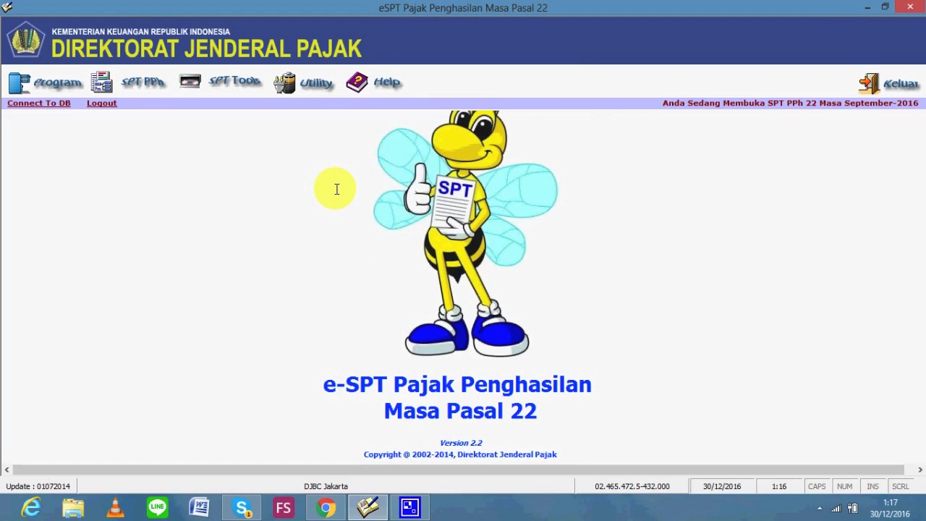
left_click(153, 86)
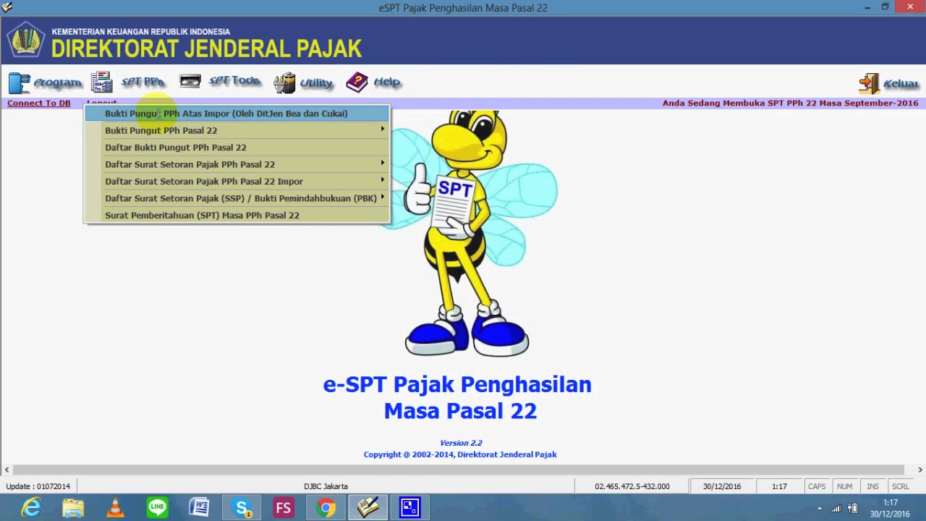
key("alt+Tab")
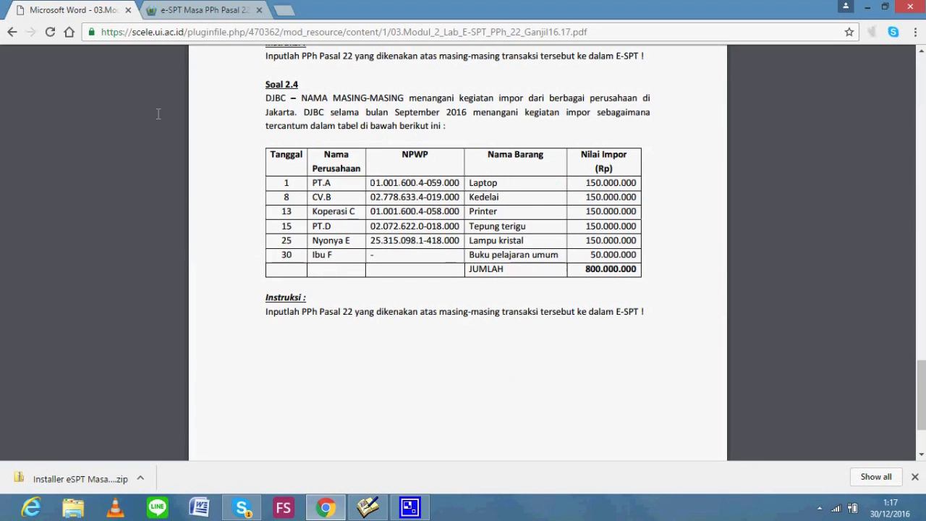
key("alt+Tab")
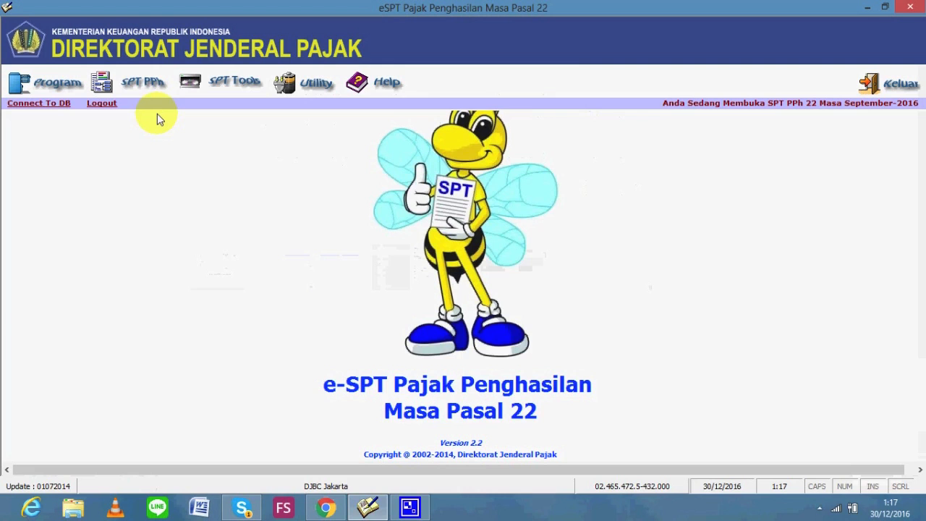
left_click(143, 81)
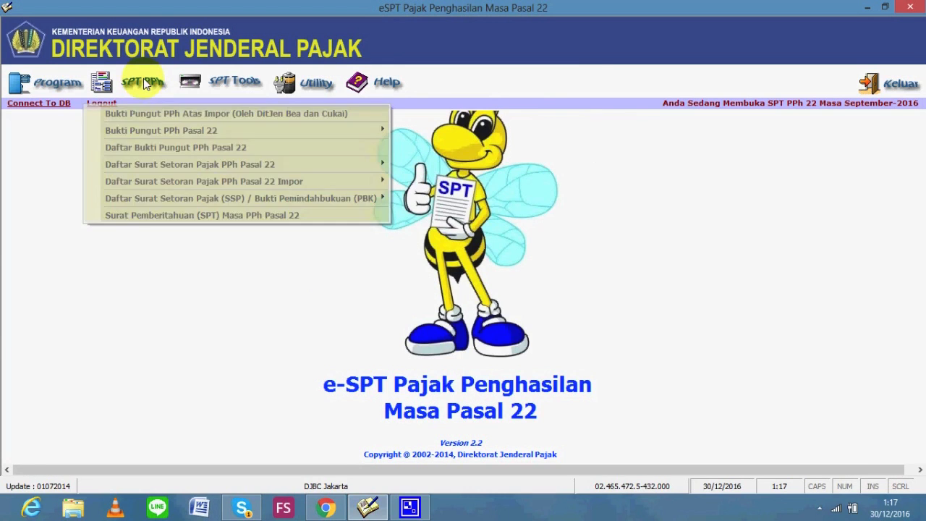
left_click(197, 115)
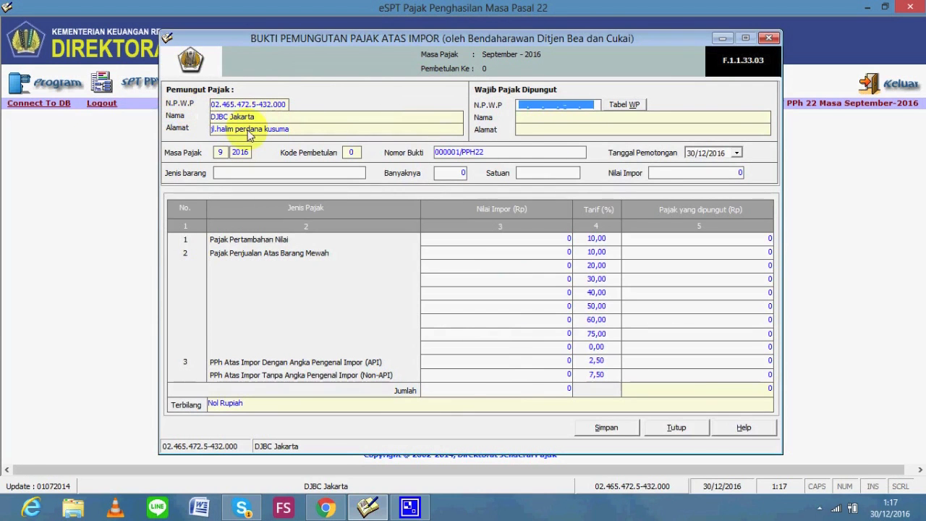
Copy PT.A's NPWP from the exercise PDF into the slip's N.P.W.P field and confirm it
left_click(518, 106)
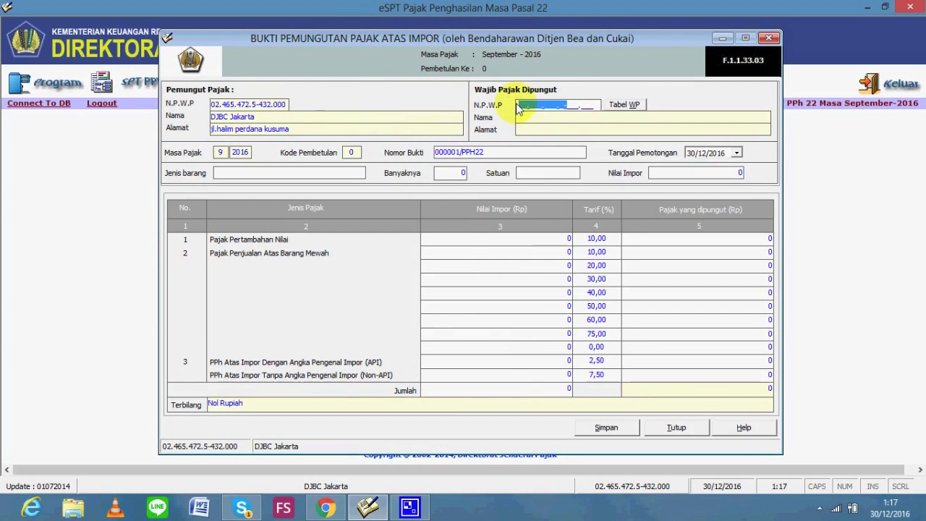
key("alt+Tab")
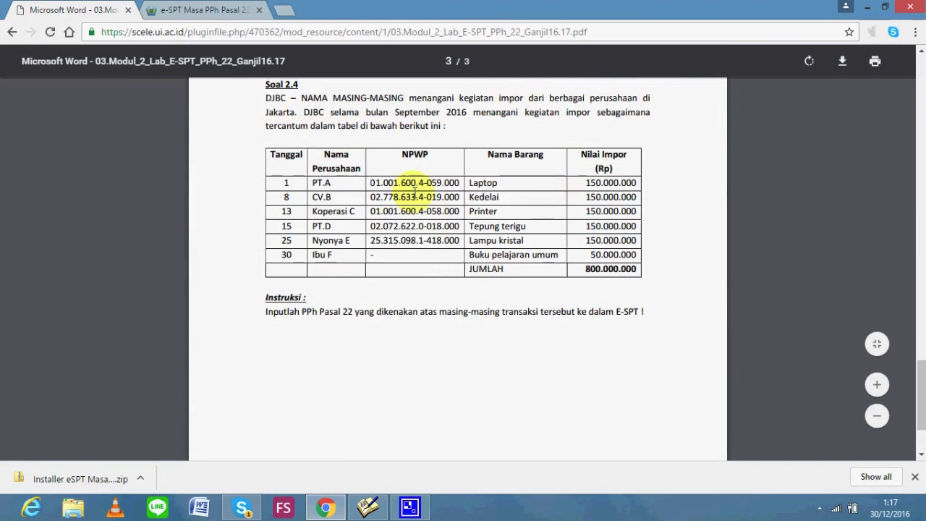
double_click(378, 183)
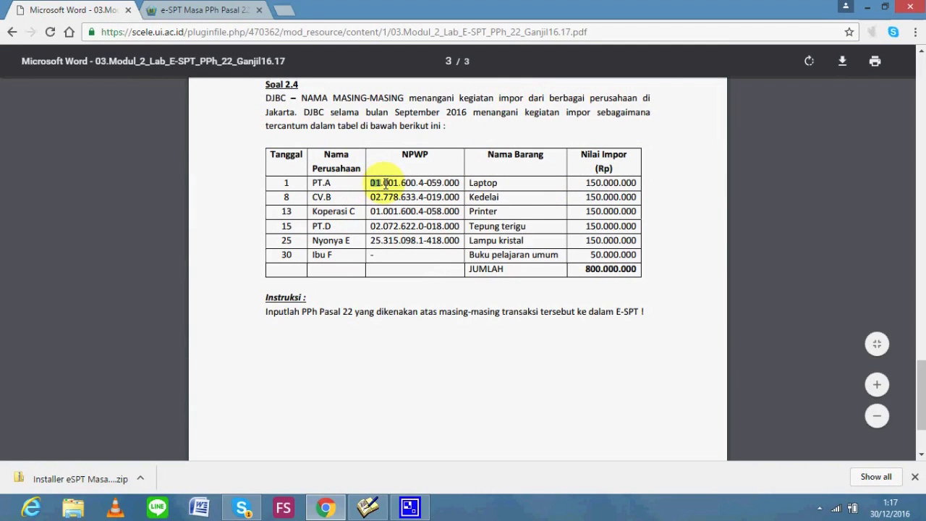
left_click_drag(374, 180, 459, 187)
key("ctrl+c")
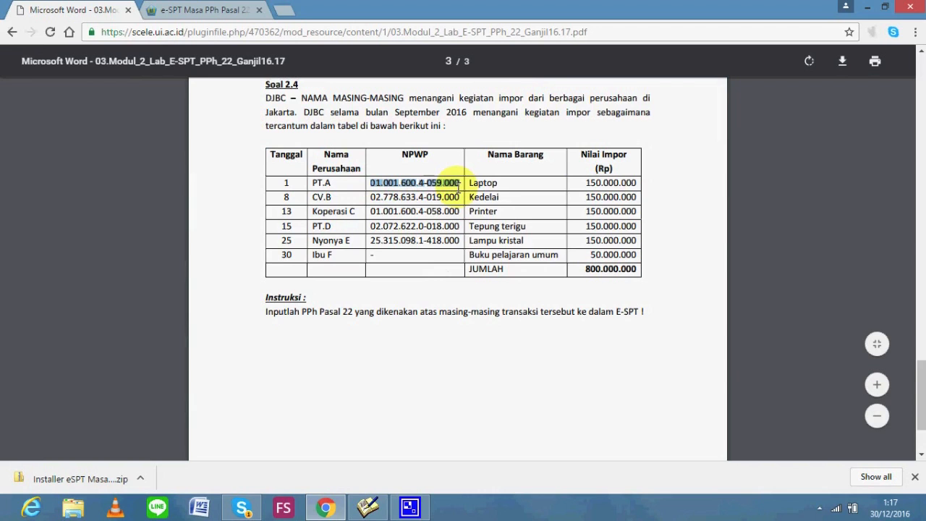
key("alt+Tab")
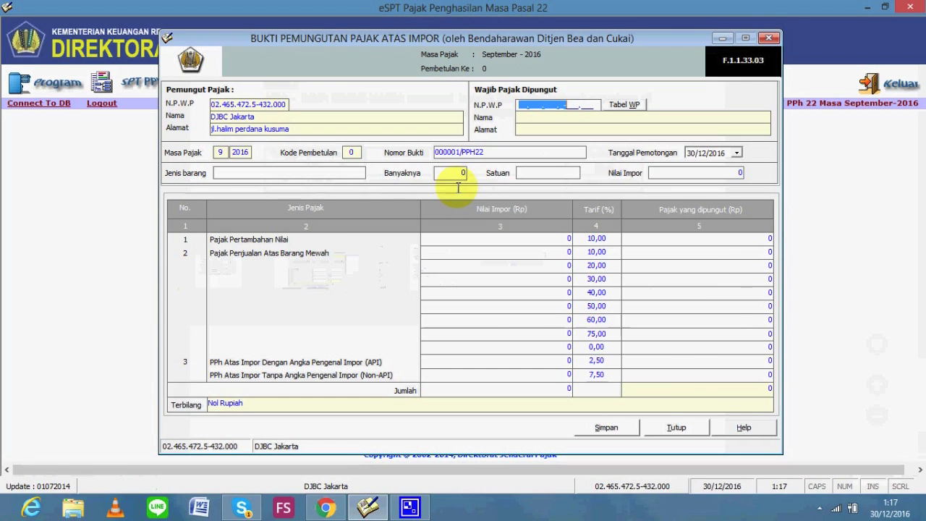
key("ctrl+v")
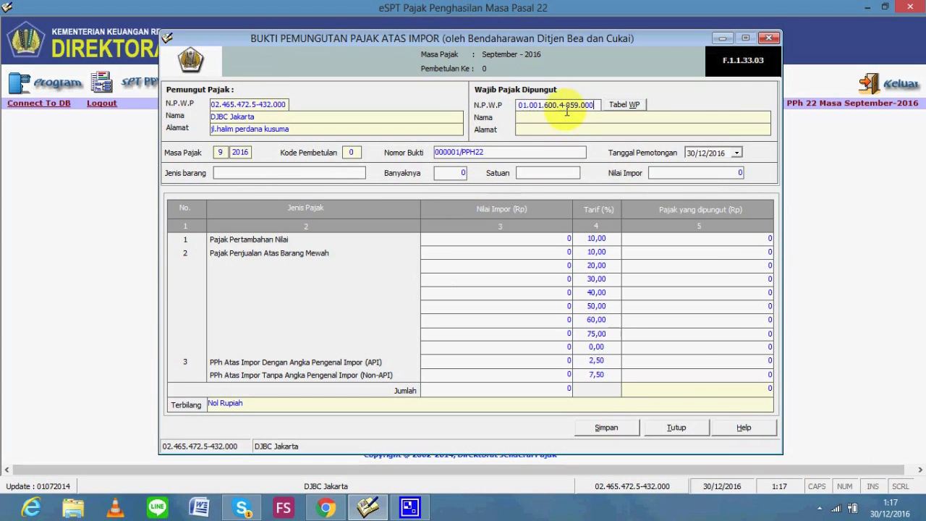
key("Return")
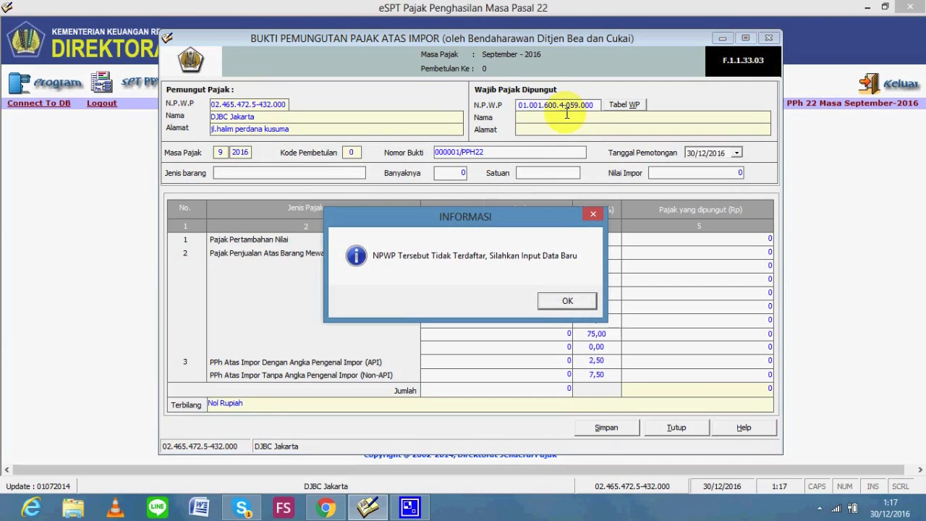
Register taxpayer PT.A with address DEPOK, plus its postcode and phone number
left_click(563, 305)
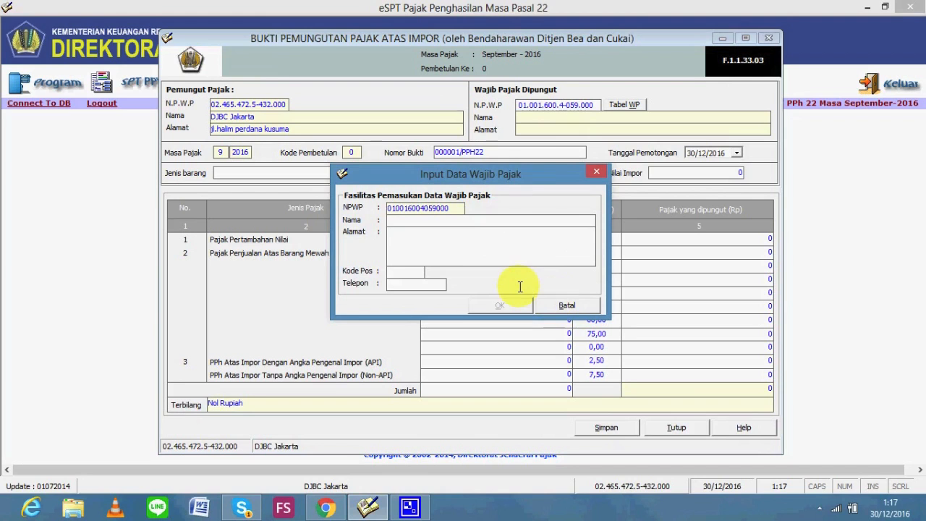
type("PT.A")
left_click(481, 250)
type("DEPOK")
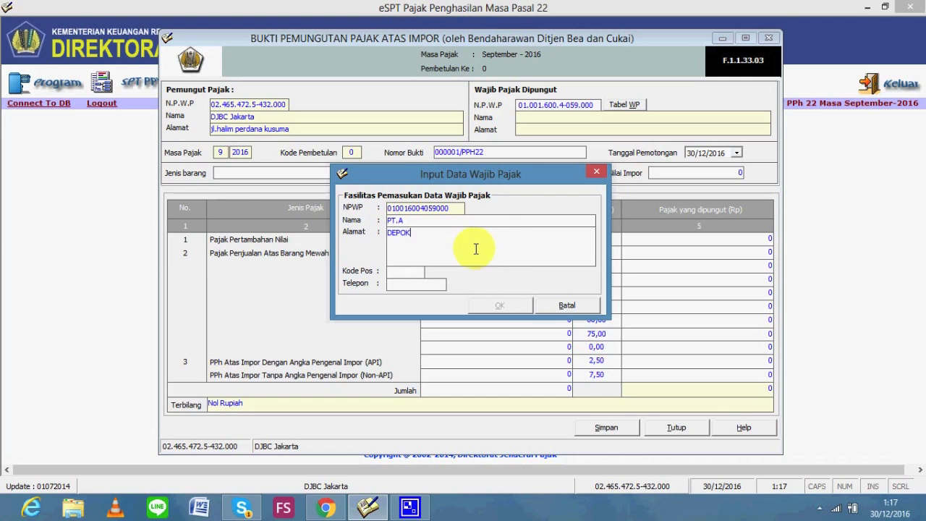
left_click(395, 273)
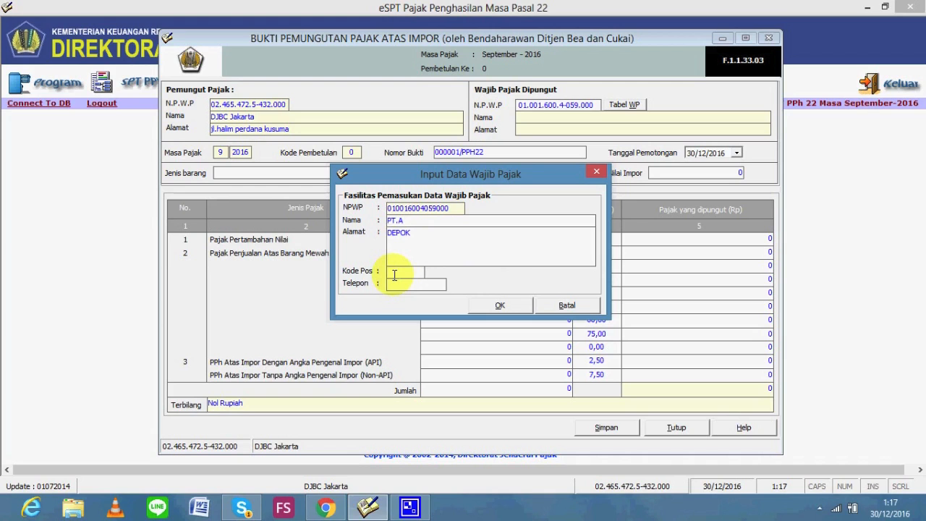
type("58748")
left_click(397, 284)
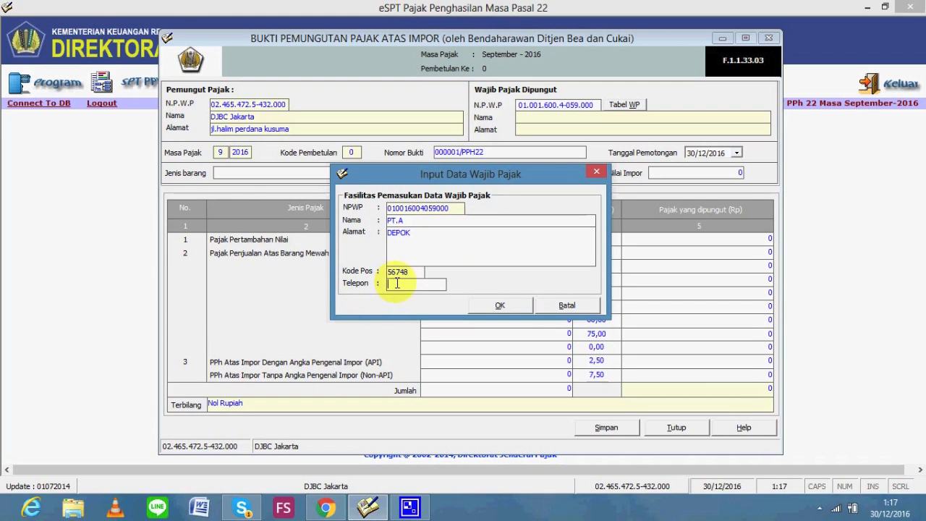
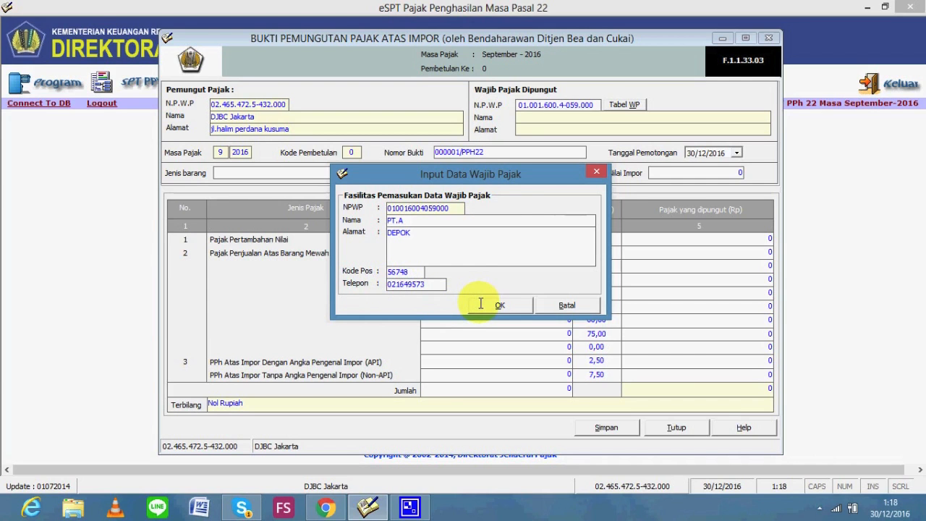
left_click(479, 302)
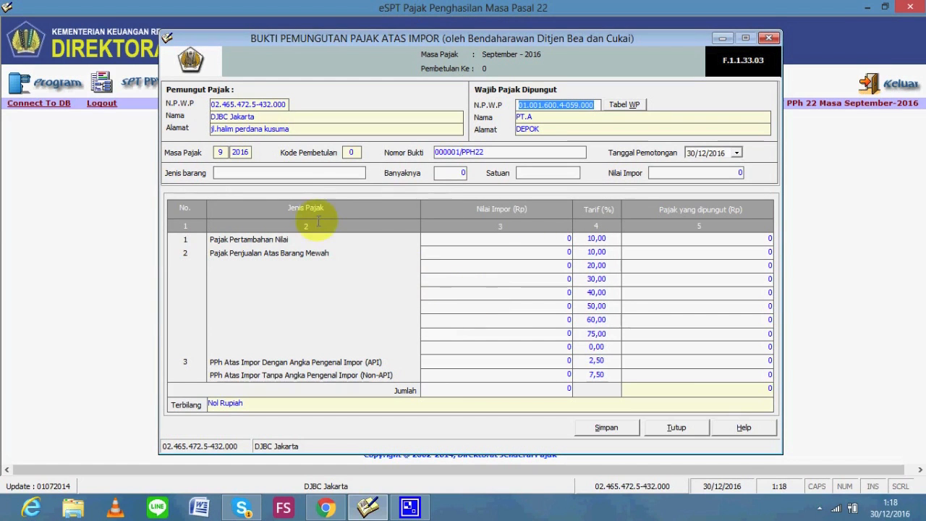
Enter the goods as 10 UNIT of LAPTOP with import value 150.000.000
left_click(295, 178)
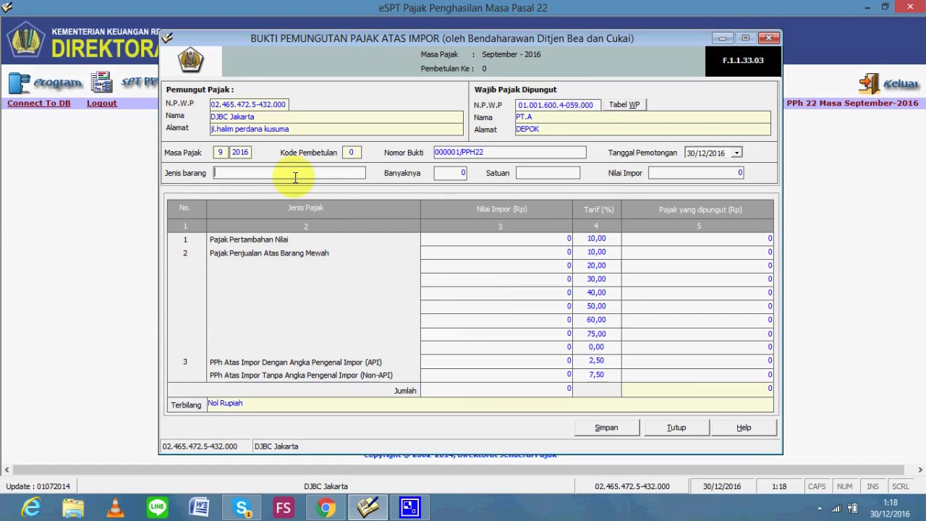
type("LAPTOP")
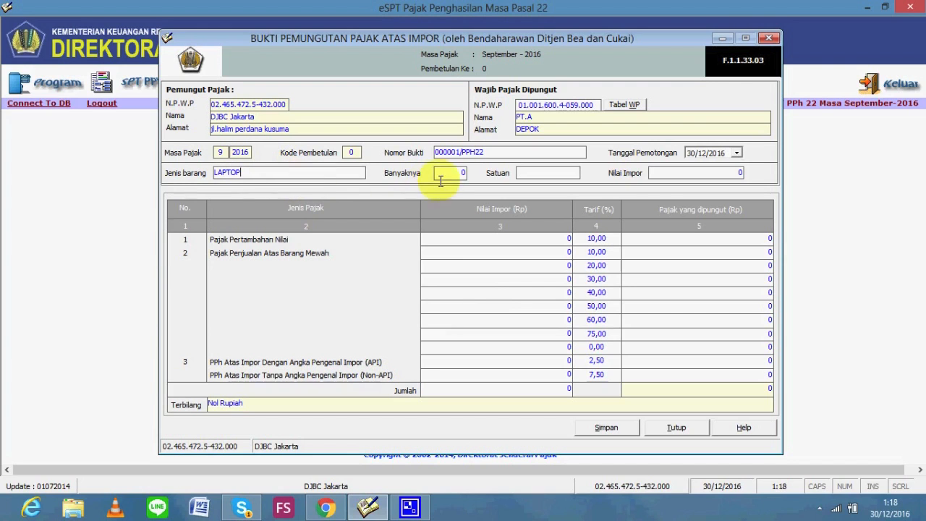
left_click(462, 173)
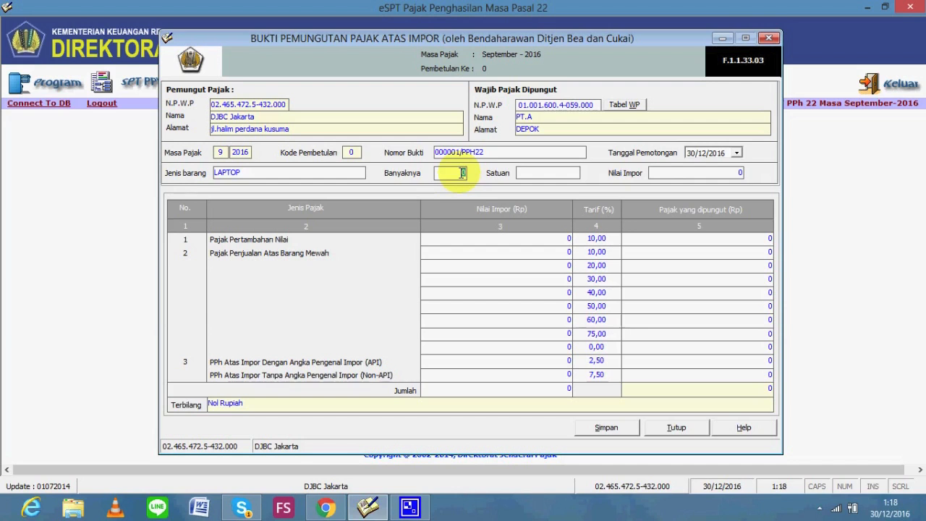
type("10")
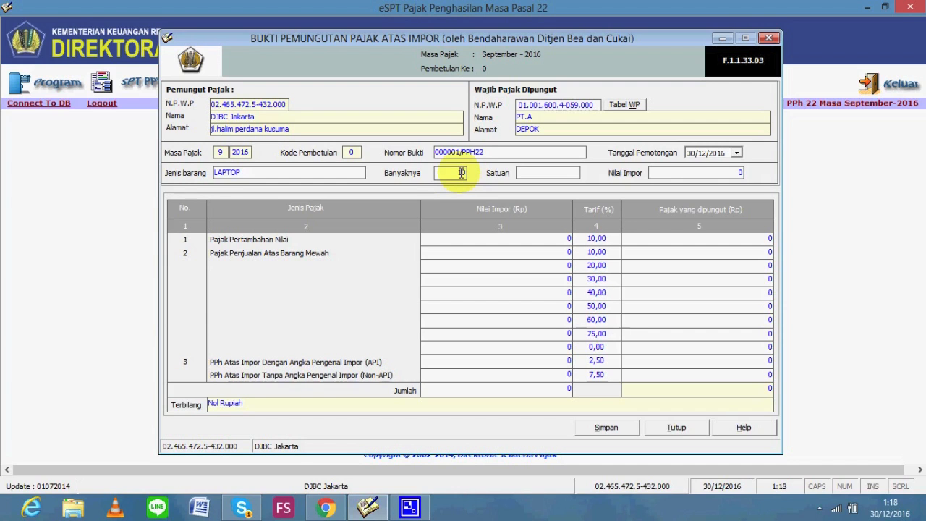
left_click(544, 170)
type("UNIT")
left_click(725, 174)
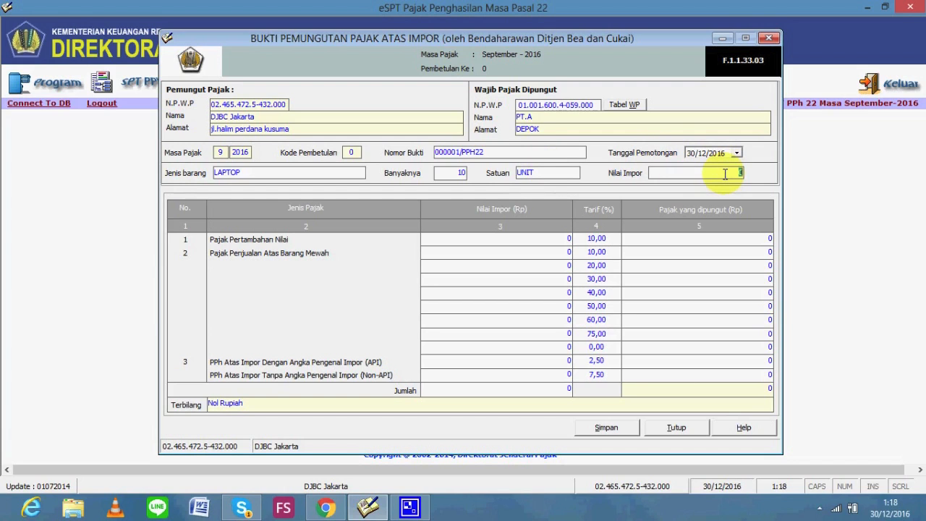
type("150000000")
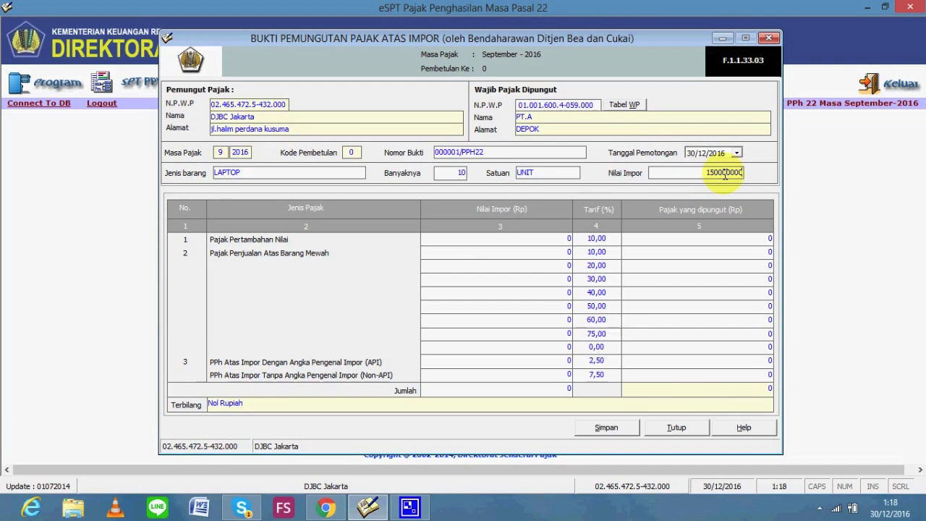
Set the withholding date (Tanggal Pemotongan) to 01/09/2016
left_click(691, 152)
key("alt+Tab")
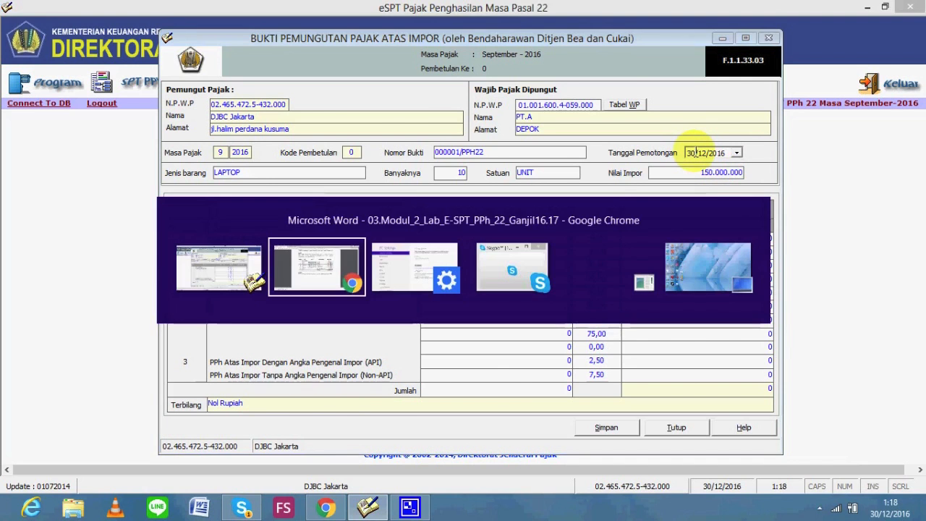
key("alt+Tab")
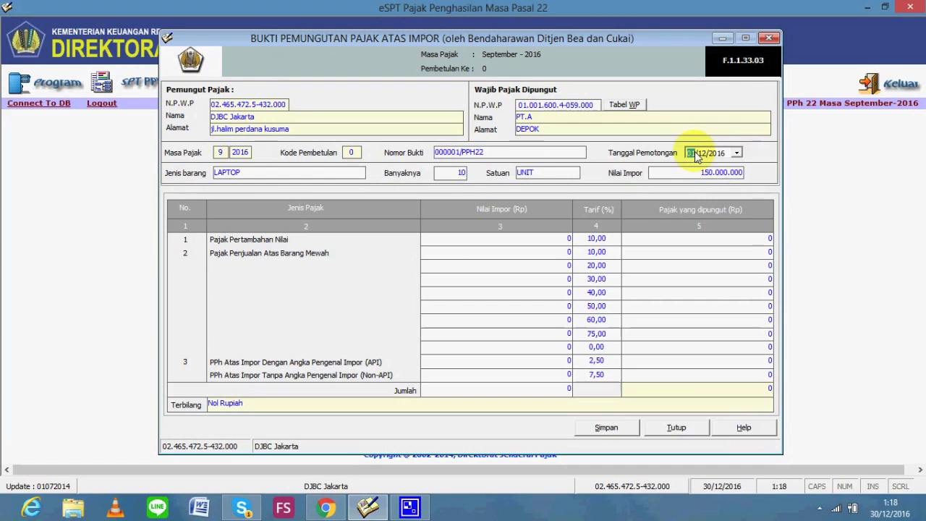
type("01/09")
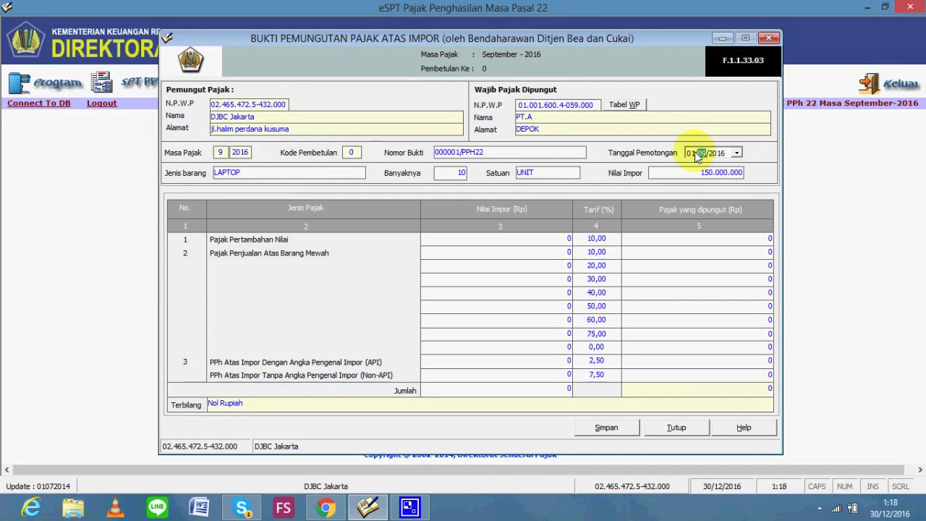
left_click(545, 252)
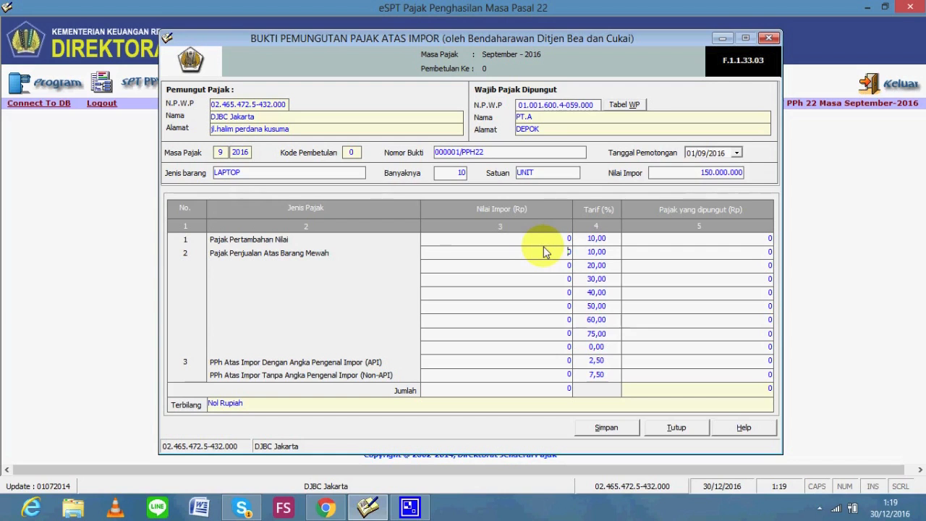
Enter 150.000.000 import value on the VAT and API rows, giving 3.750.000 PPh withheld
left_click(553, 241)
type("150000000")
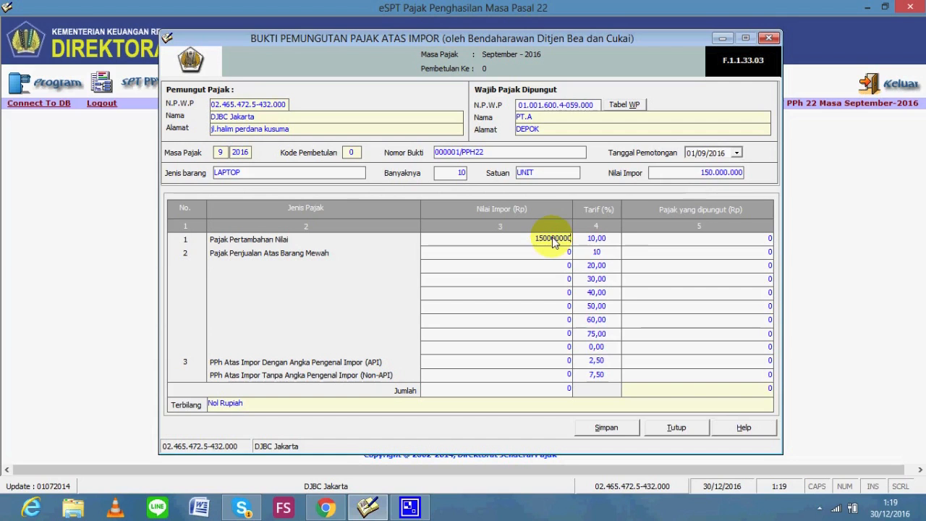
left_click(646, 245)
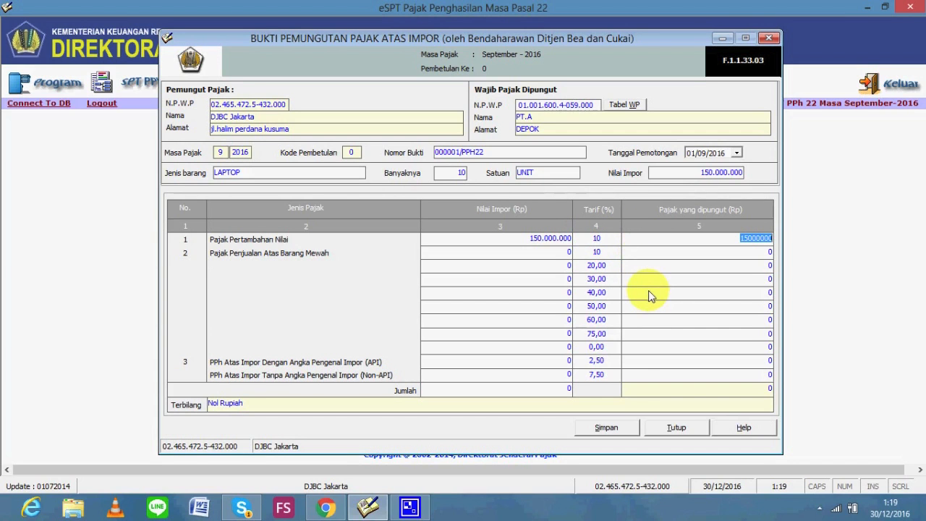
left_click(516, 362)
type("150000000")
key("Tab")
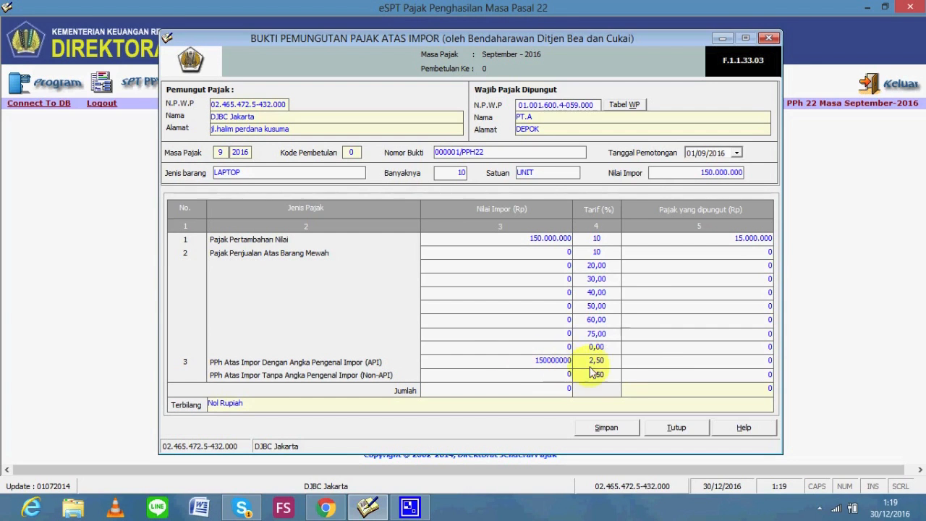
left_click(643, 373)
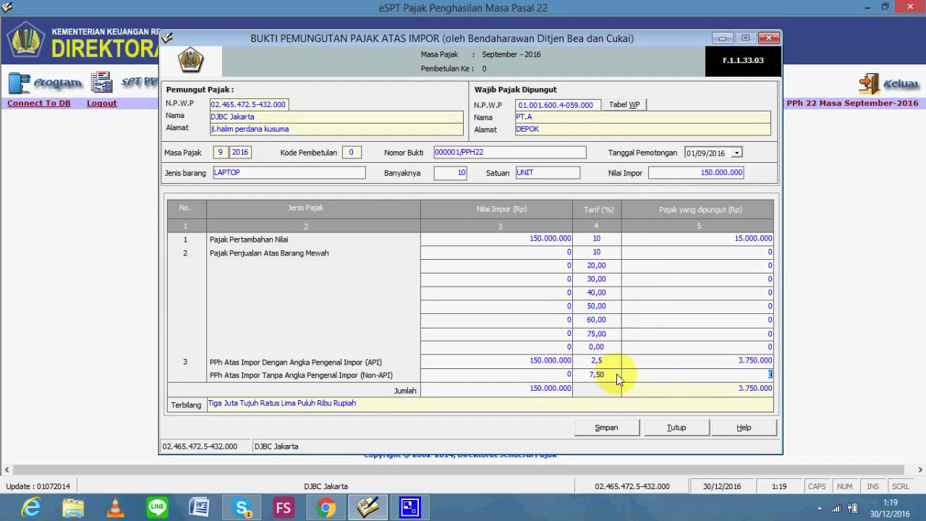
Save PT.A's import slip, confirming Yes and the Data Berhasil Disimpan notice
left_click(606, 429)
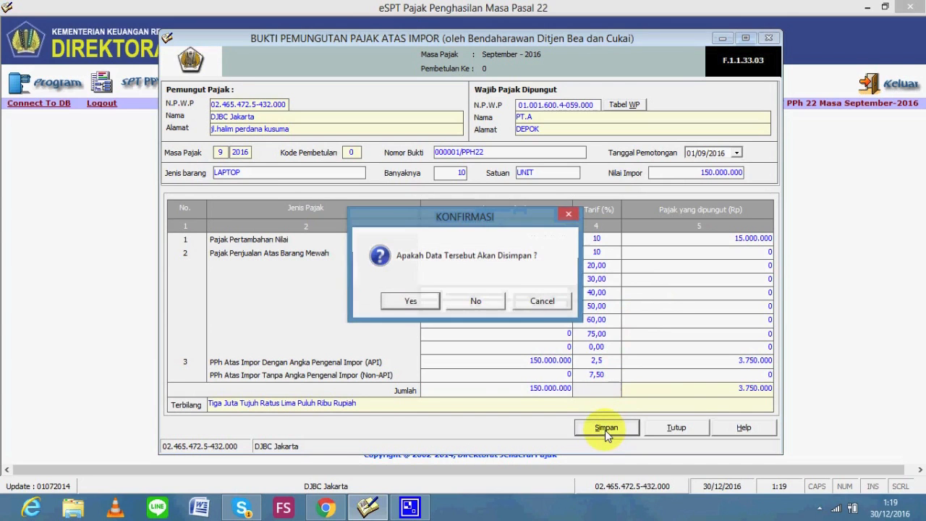
left_click(409, 297)
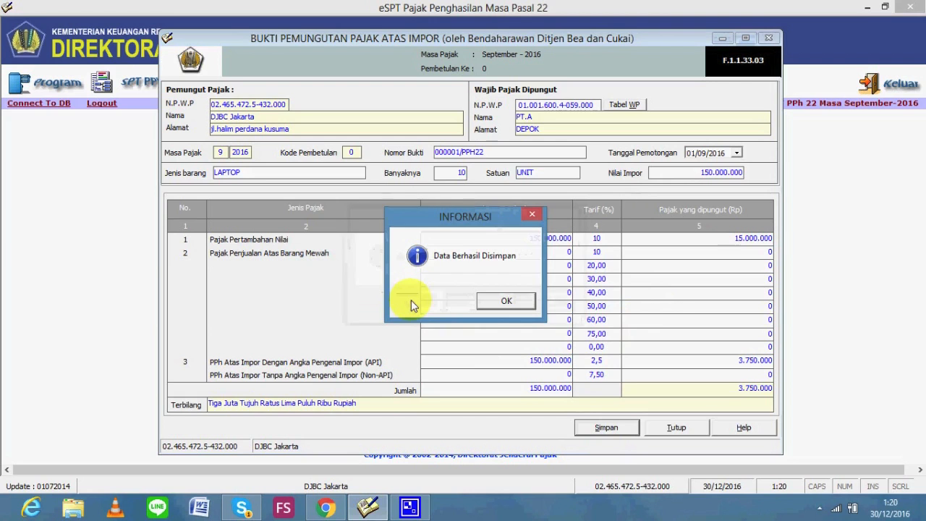
left_click(501, 303)
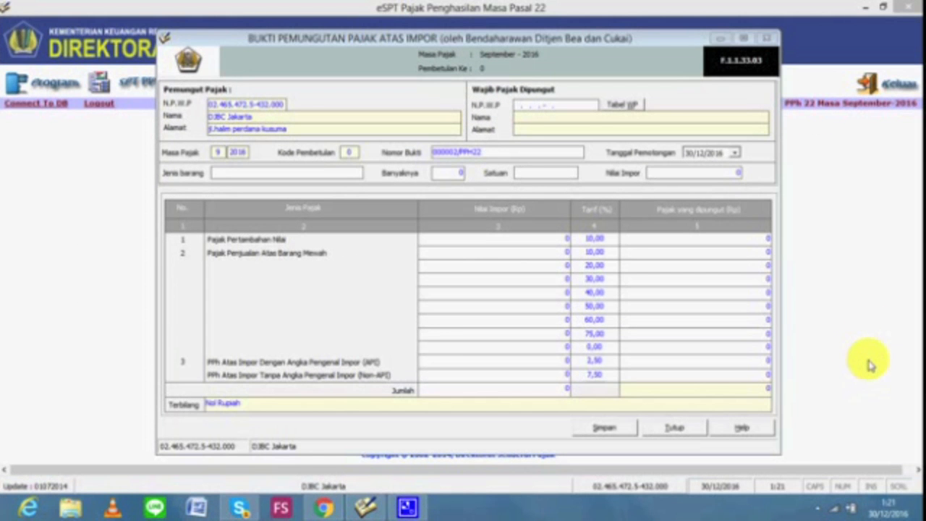
Paste CV.B's NPWP from the assignment PDF into the N.P.W.P field and look it up
key("alt+Tab")
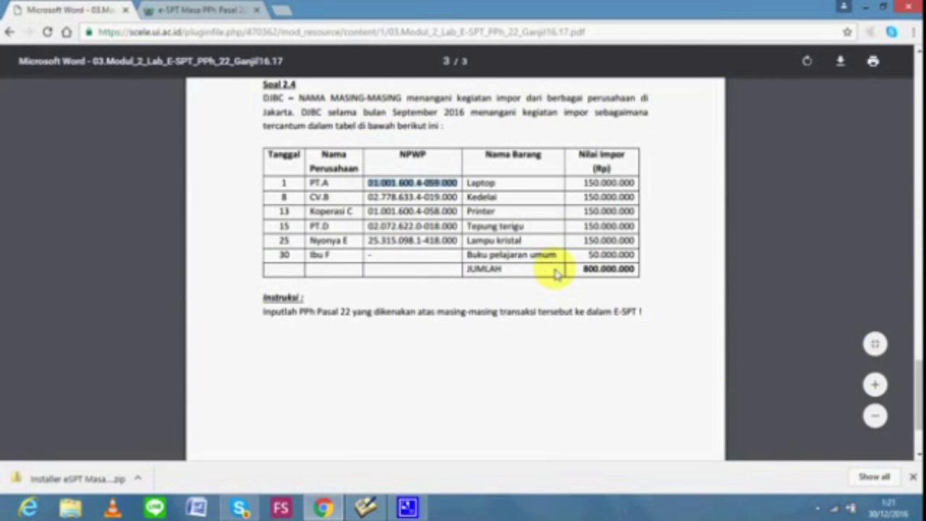
key("alt+Tab")
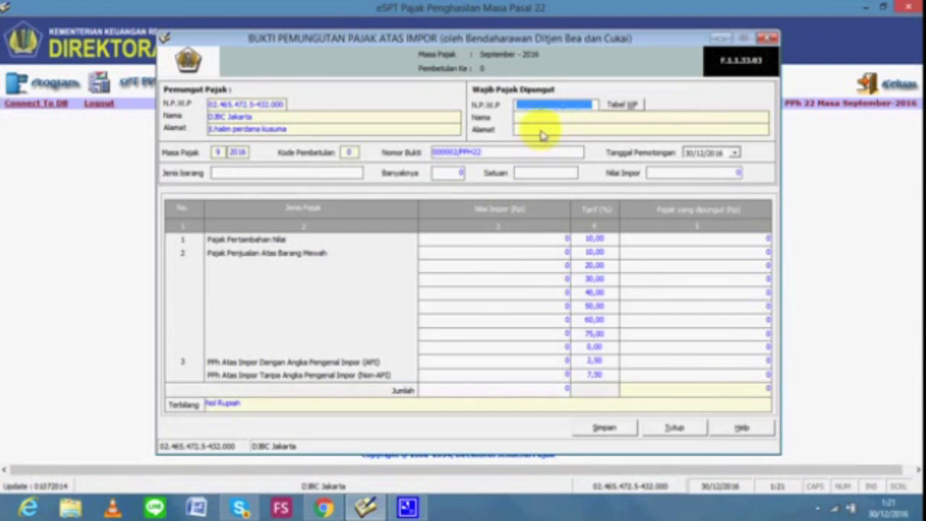
key("alt+Tab")
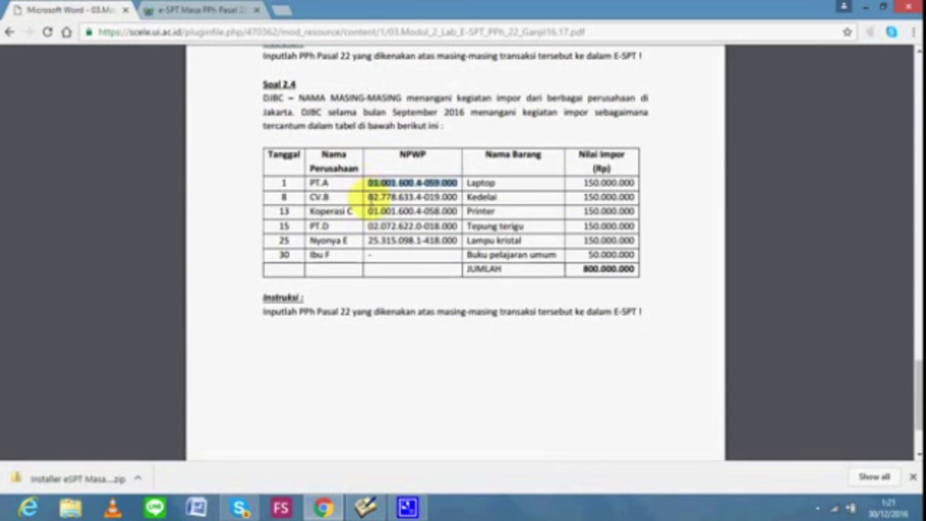
left_click_drag(368, 195, 449, 200)
key("ctrl+c")
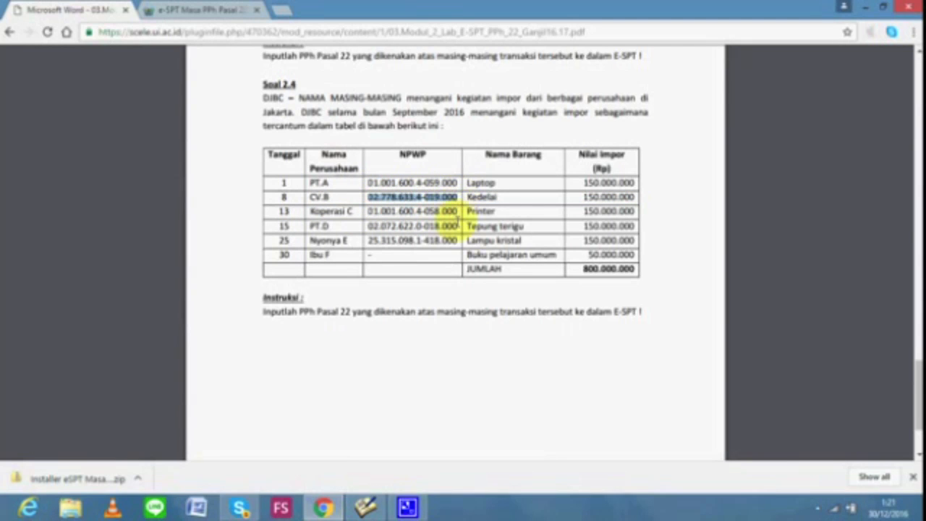
key("alt+Tab")
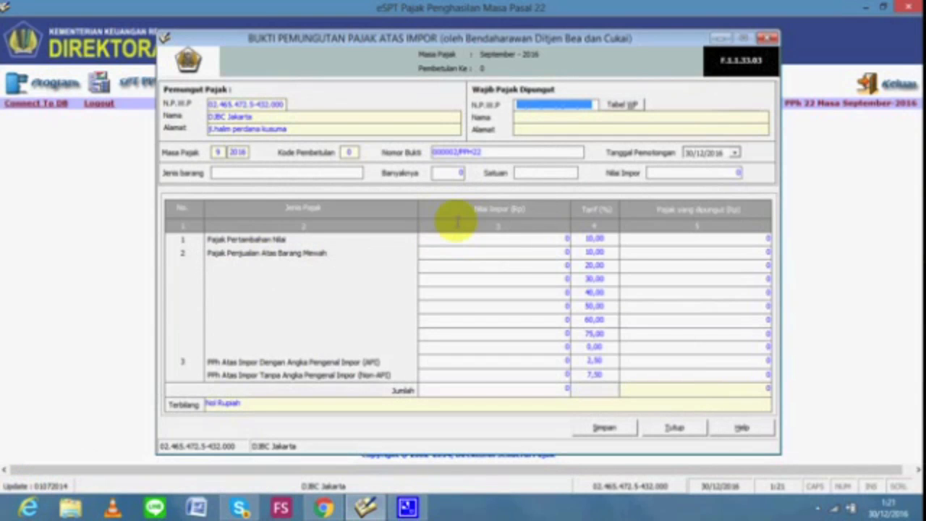
key("ctrl+v")
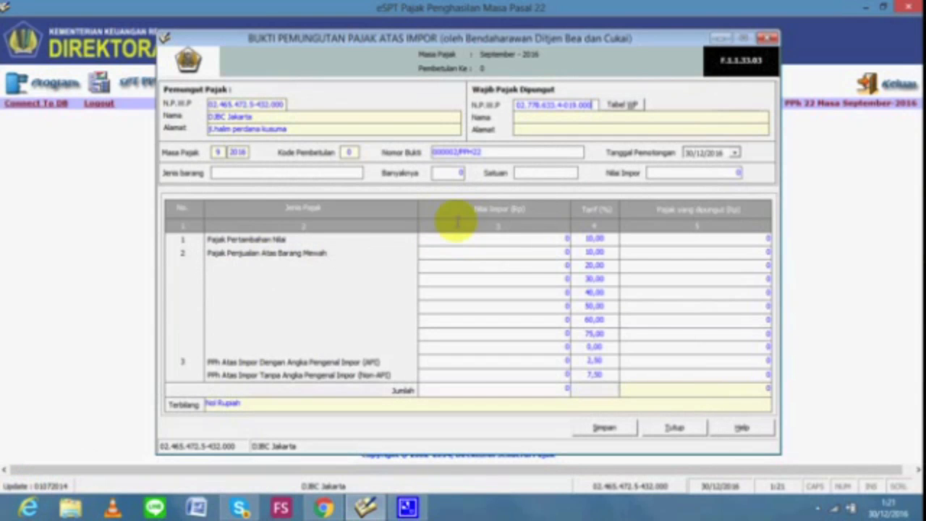
left_click(537, 121)
Register taxpayer CV.B with address BEKASI, plus its postcode and phone number
left_click(568, 298)
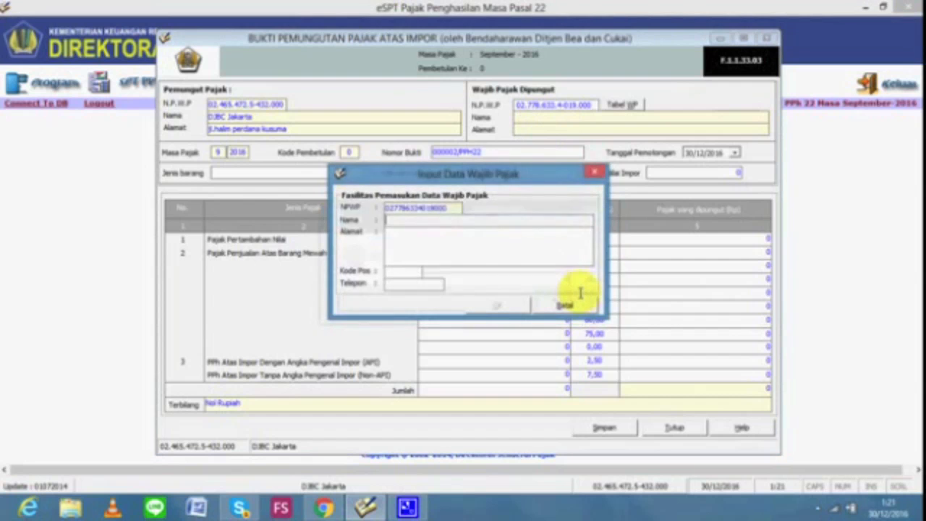
type("CV.B")
left_click(544, 258)
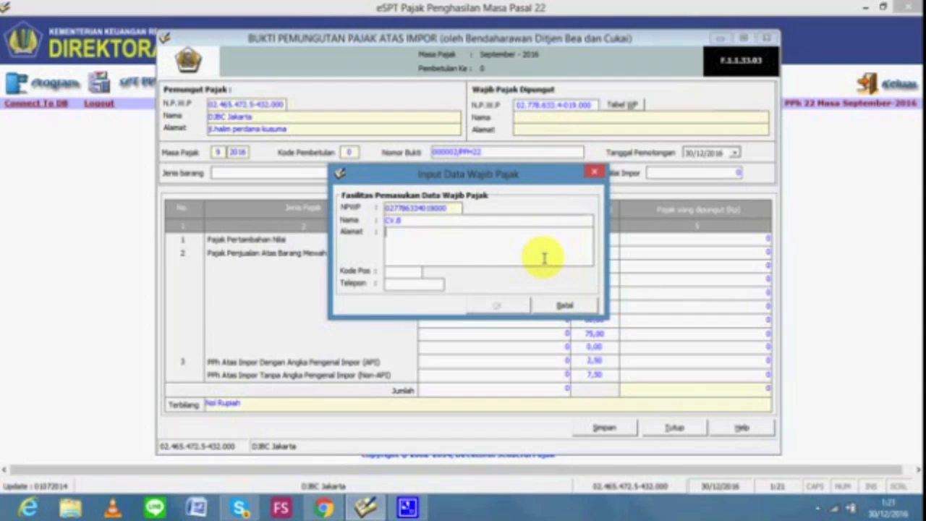
type("BEKASI")
left_click(411, 270)
type("85648")
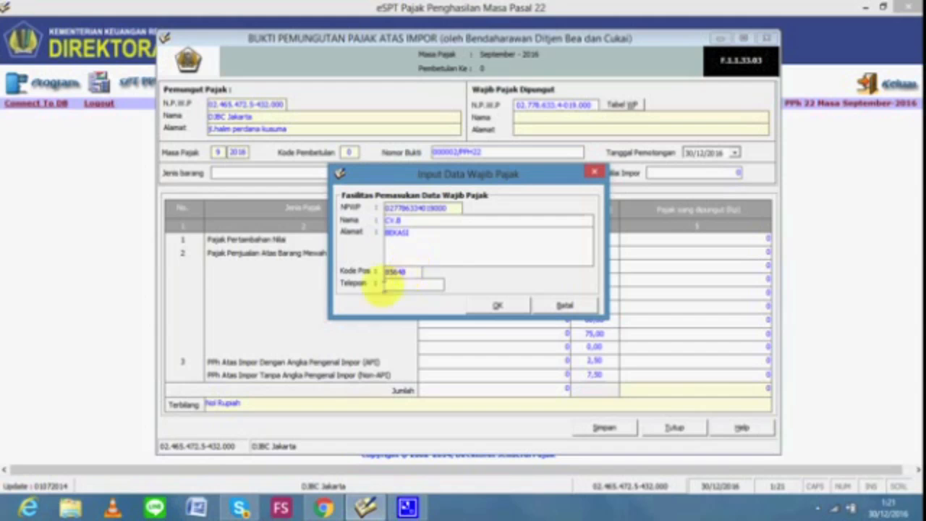
left_click(394, 284)
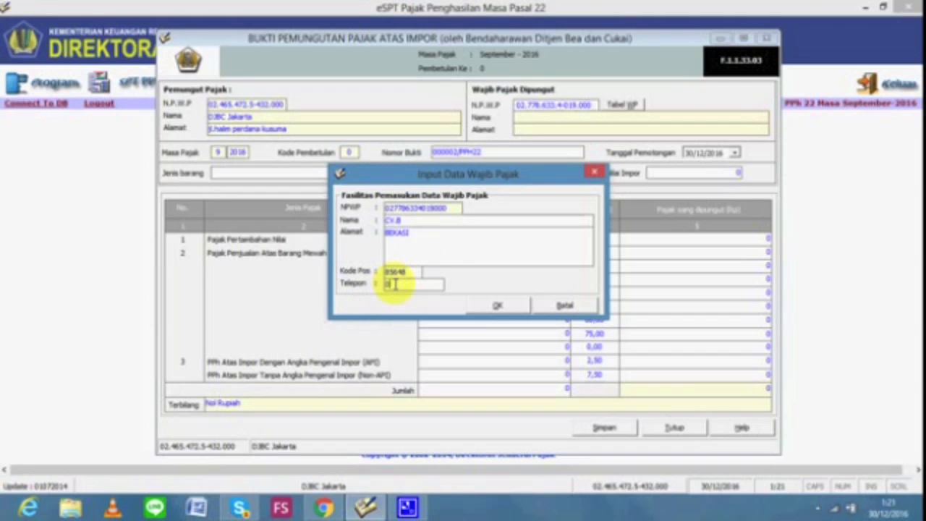
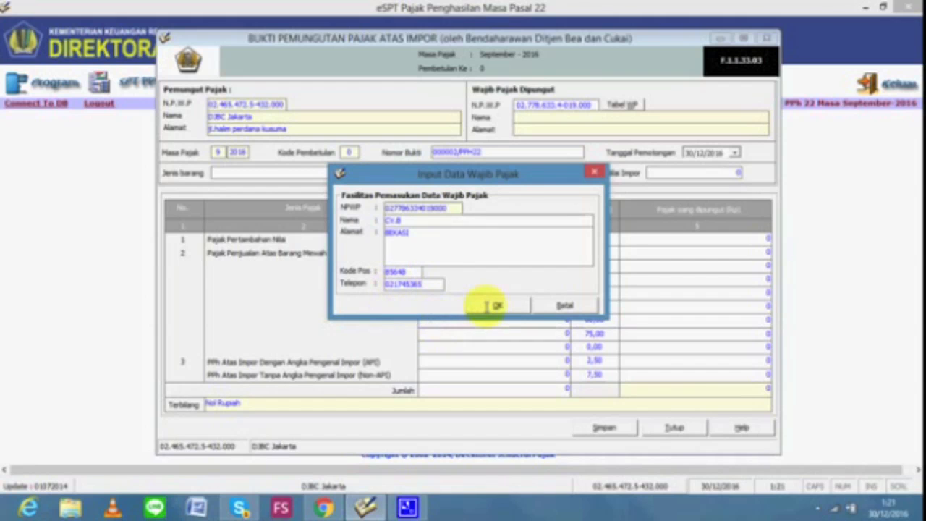
left_click(494, 307)
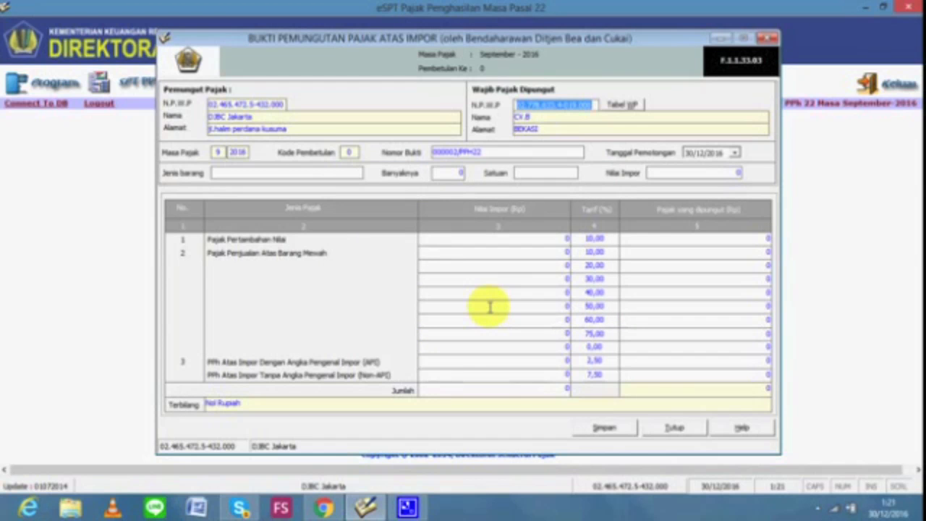
Enter CV.B's goods as 7 TON of KEDELAI with import value 150.000.000
left_click(351, 172)
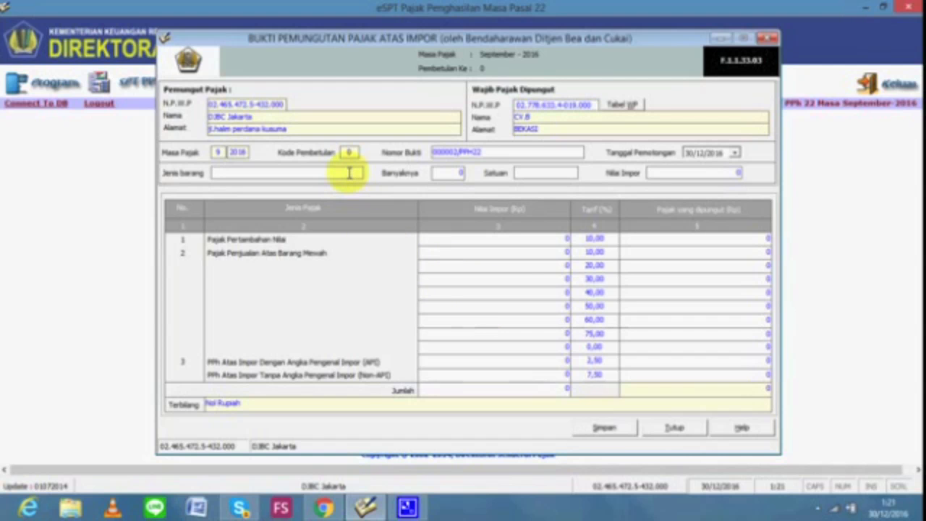
key("alt+Tab")
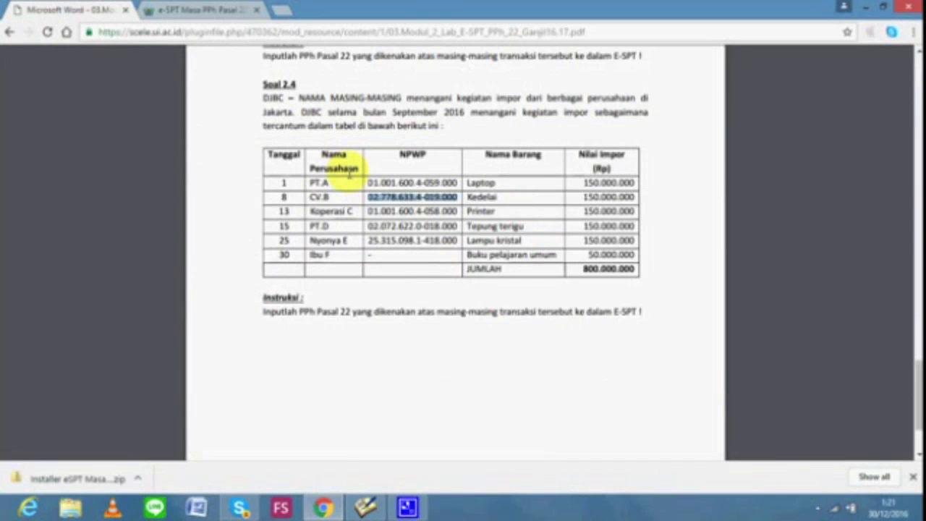
key("alt+Tab")
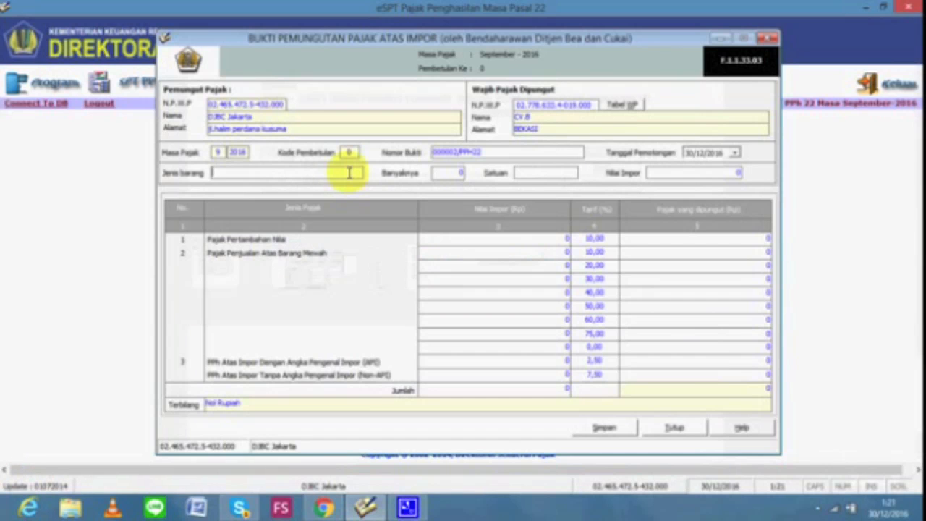
type("KeDELAI")
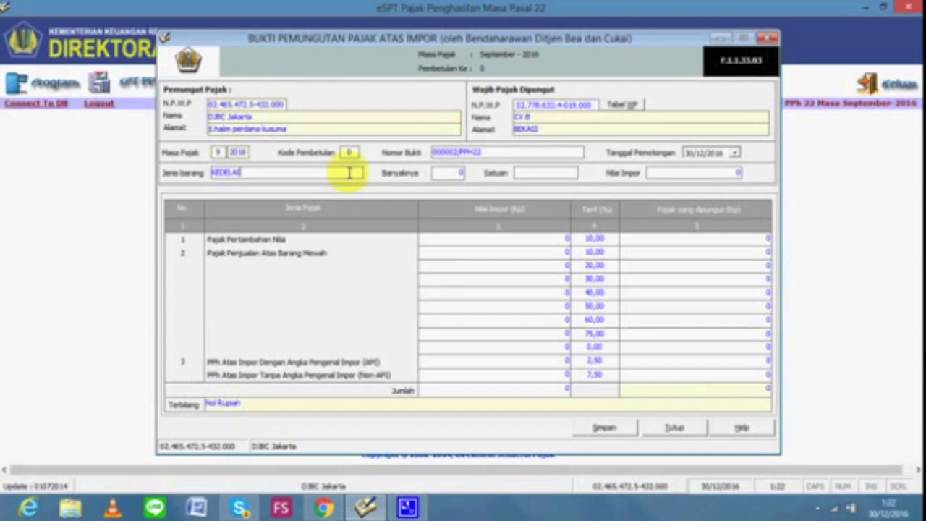
left_click(451, 172)
type("1")
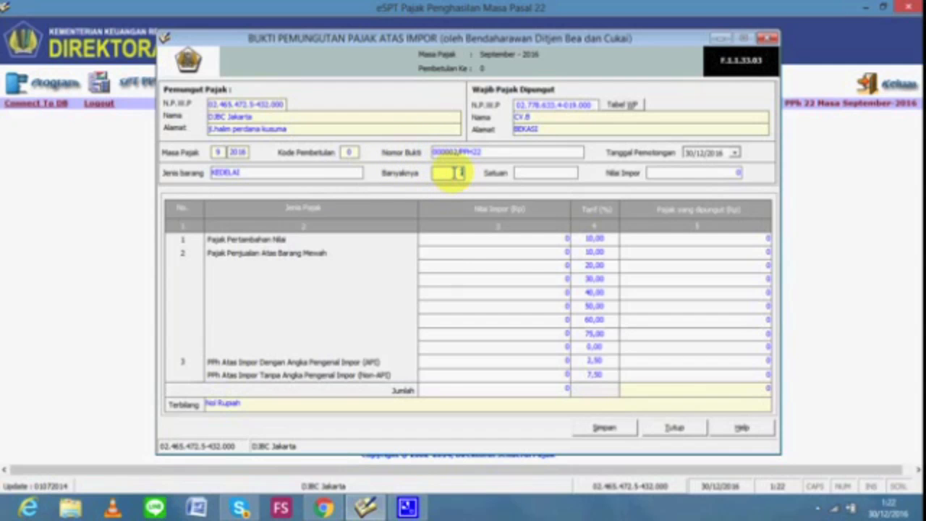
left_click(541, 173)
type("TON")
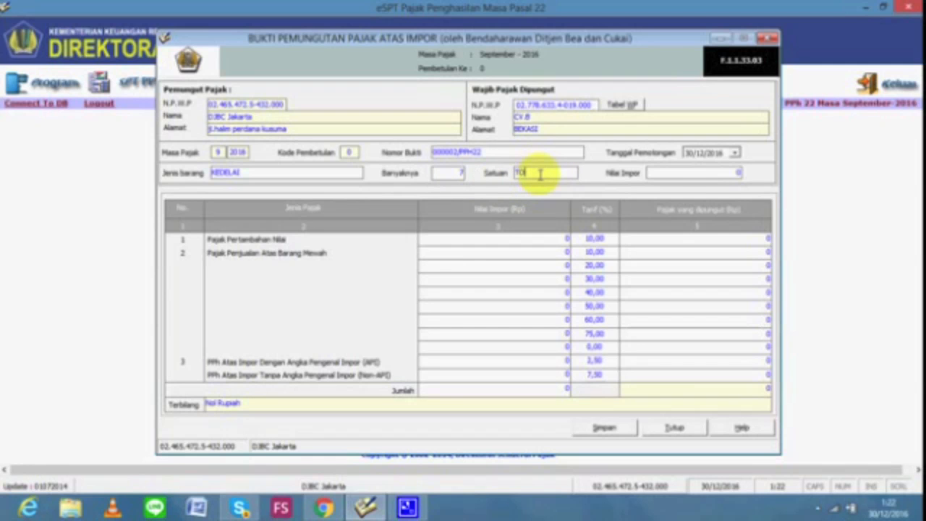
left_click(681, 172)
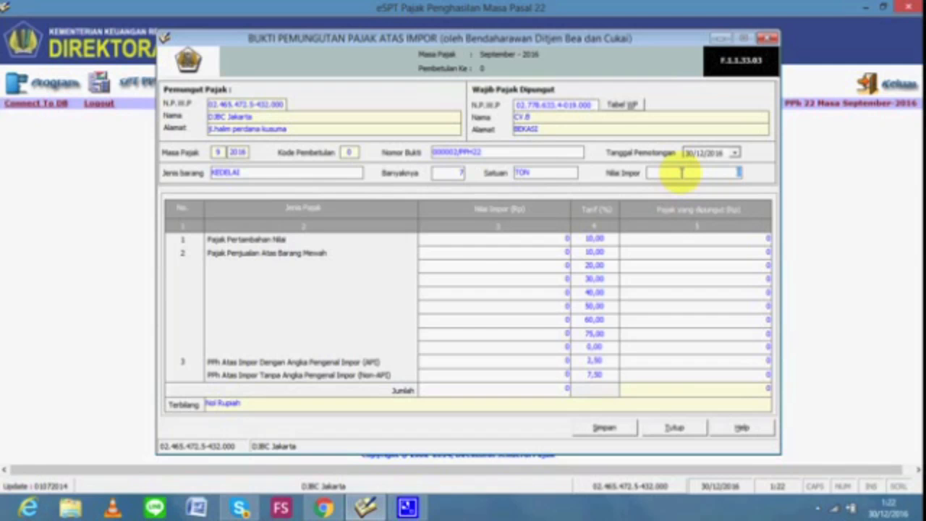
type("150000000")
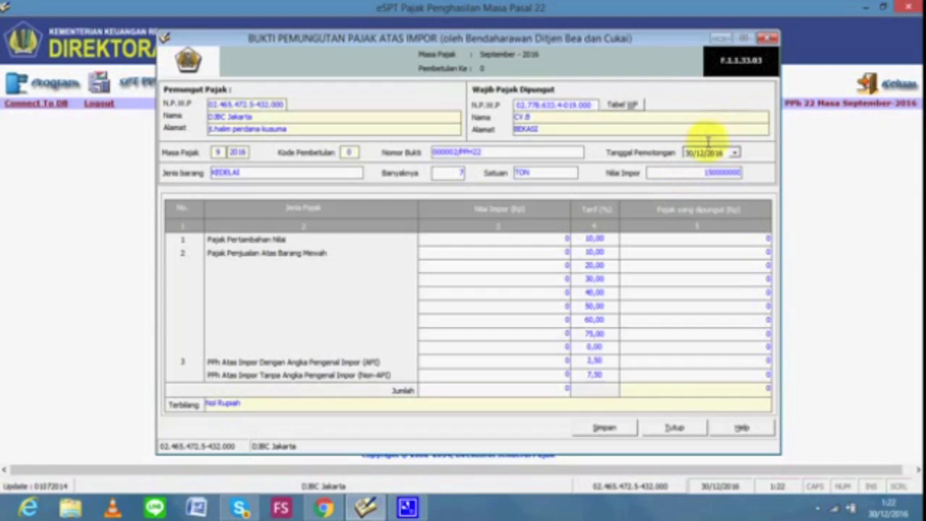
Change the withholding date's day to 08
left_click(689, 154)
key("alt+Tab")
key("alt+Tab")
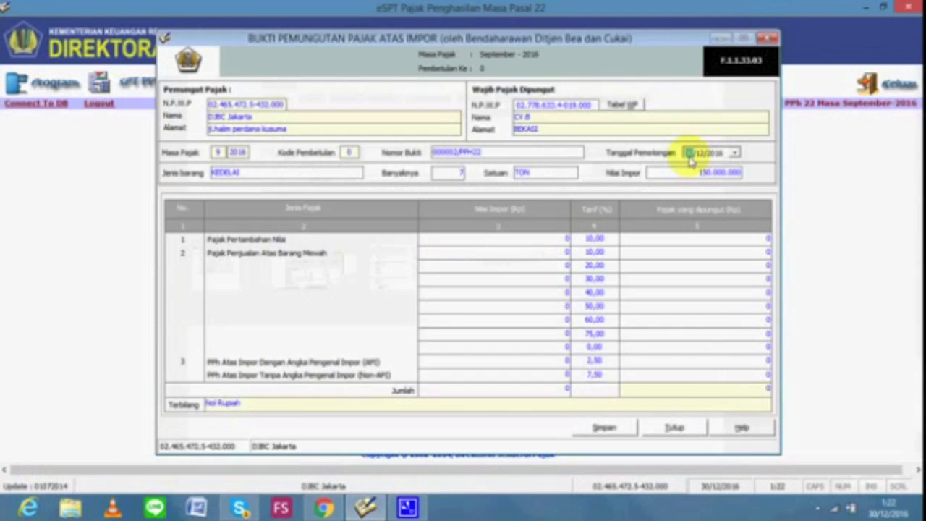
key("Right")
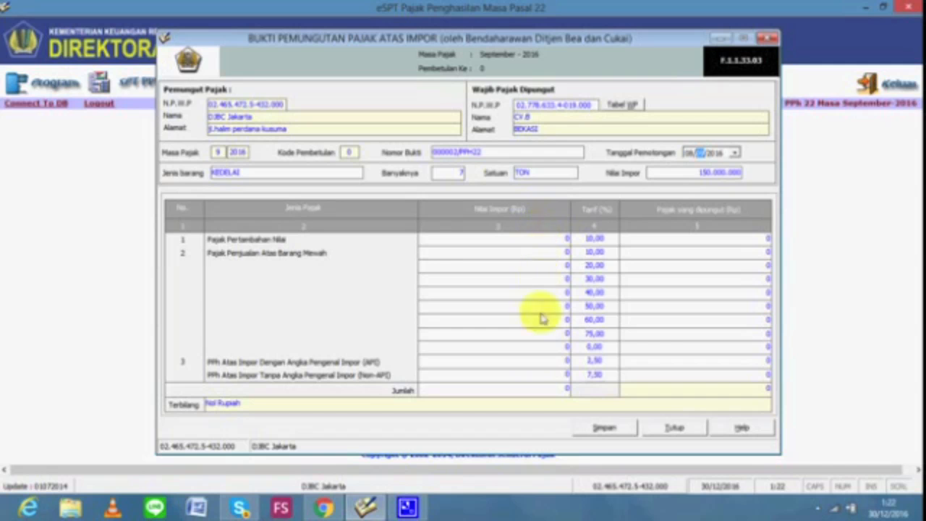
Enter 150.000.000 on CV.B's API row so 3.750.000 PPh at 2,5% is calculated
left_click(544, 372)
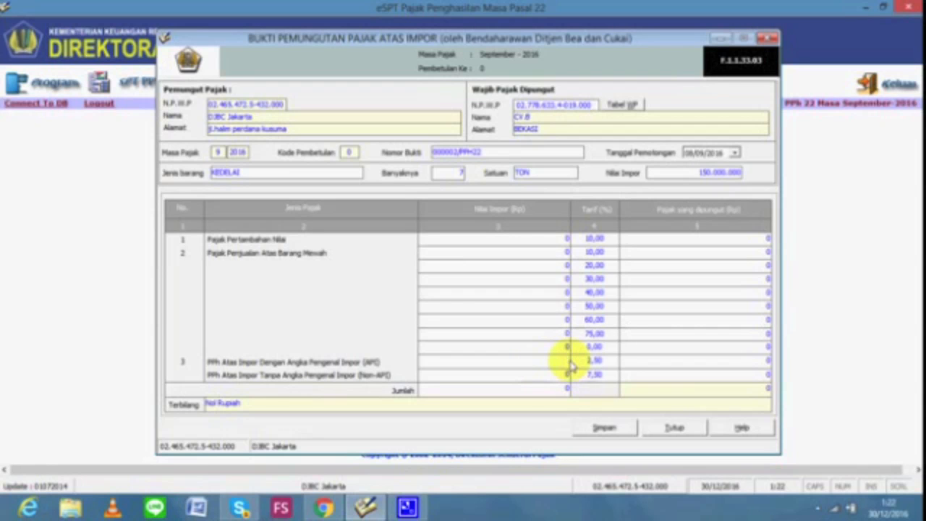
type("15")
type("5")
type("00000")
type("00")
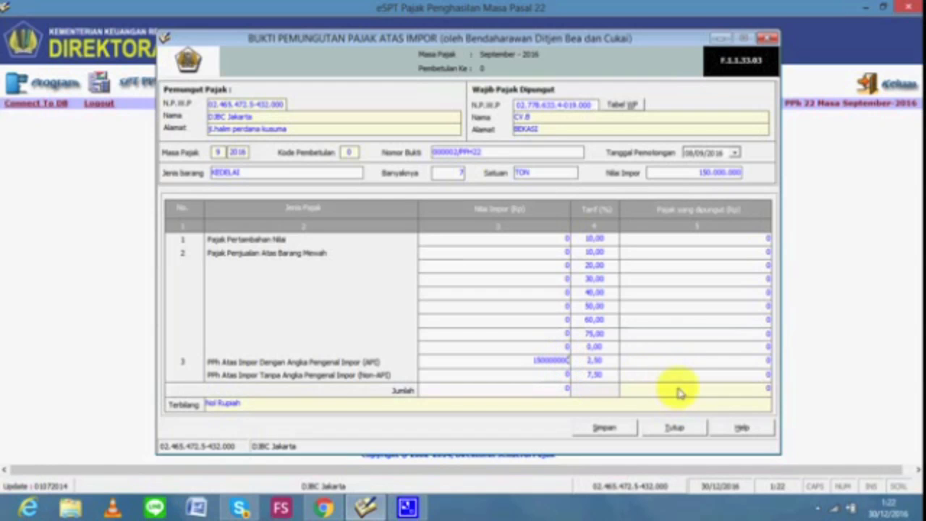
key("Tab")
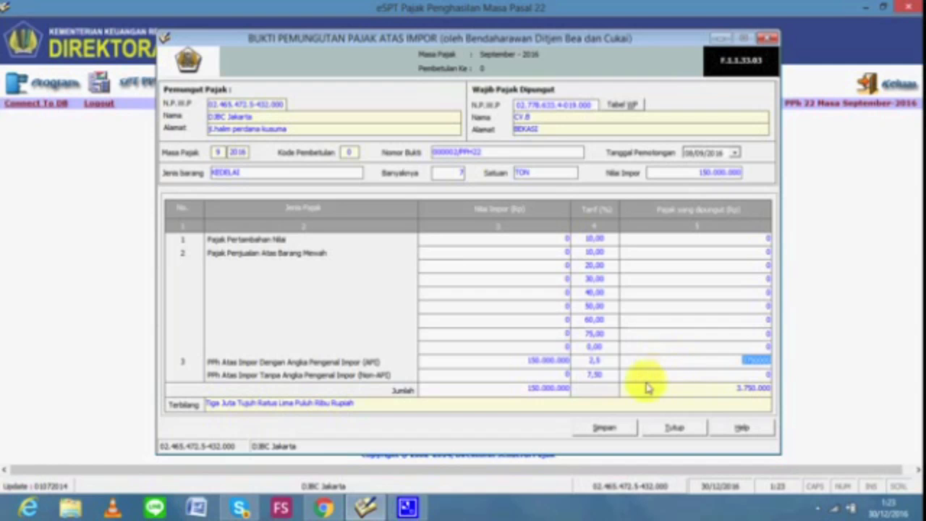
Save CV.B's slip, confirming Yes and the success message
left_click(613, 428)
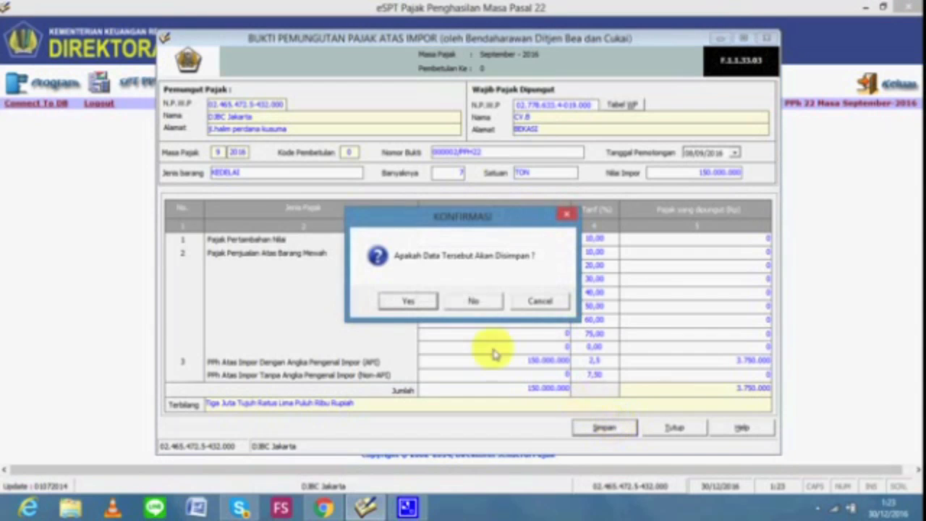
left_click(427, 301)
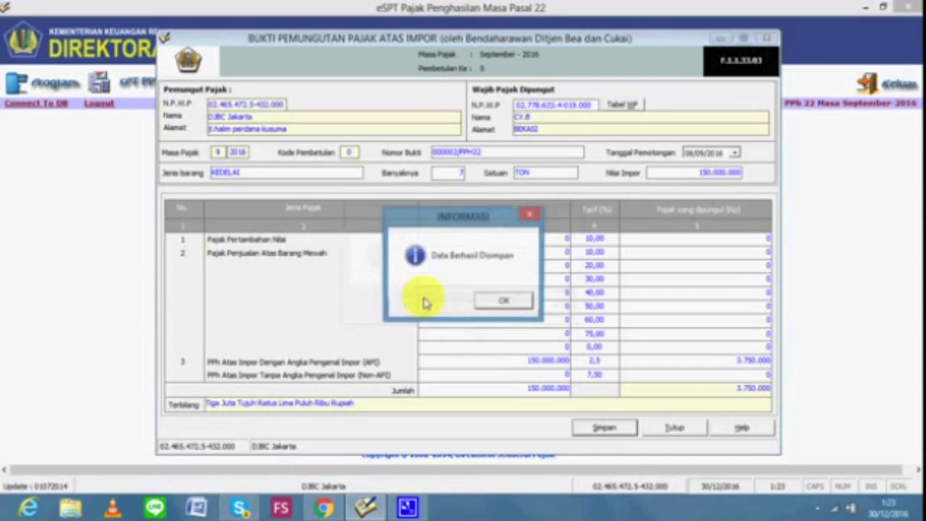
left_click(502, 302)
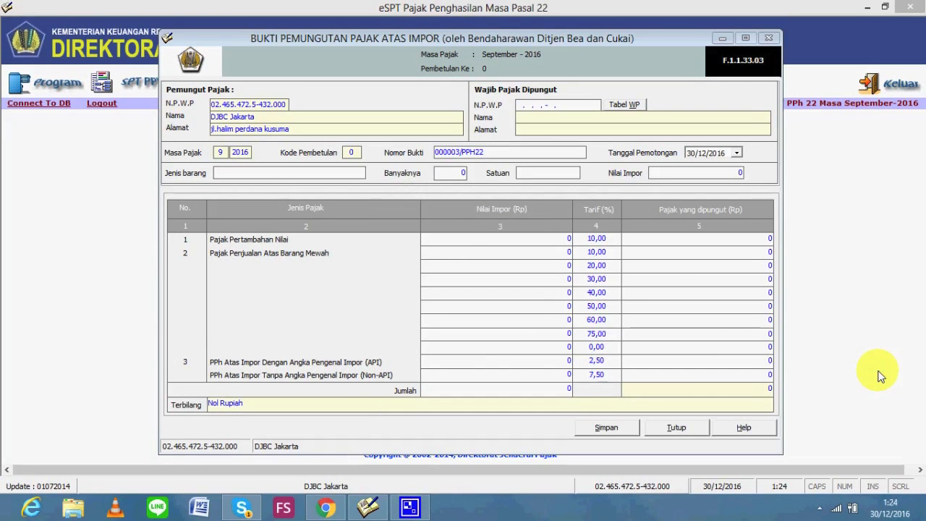
Copy Koperasi C's NPWP from the assignment PDF into the slip's N.P.W.P field and confirm it
key("alt+Tab")
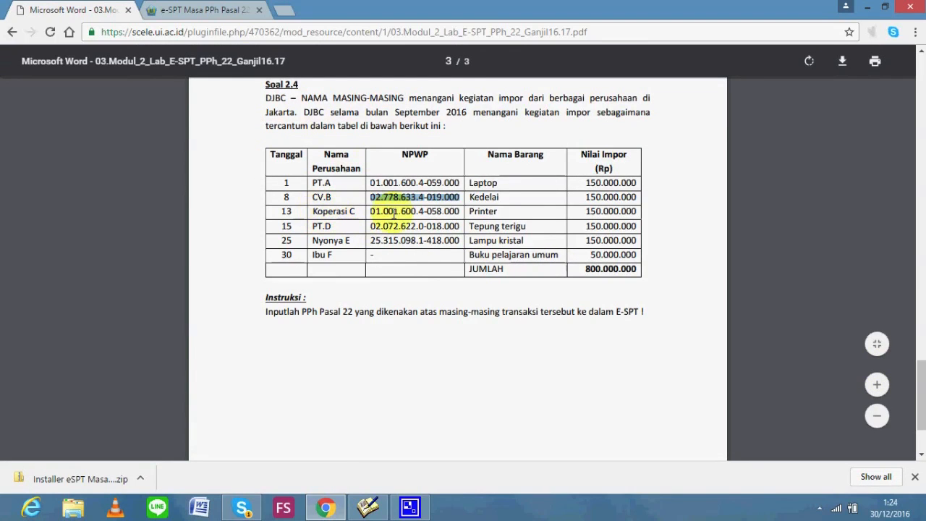
left_click_drag(369, 211, 459, 213)
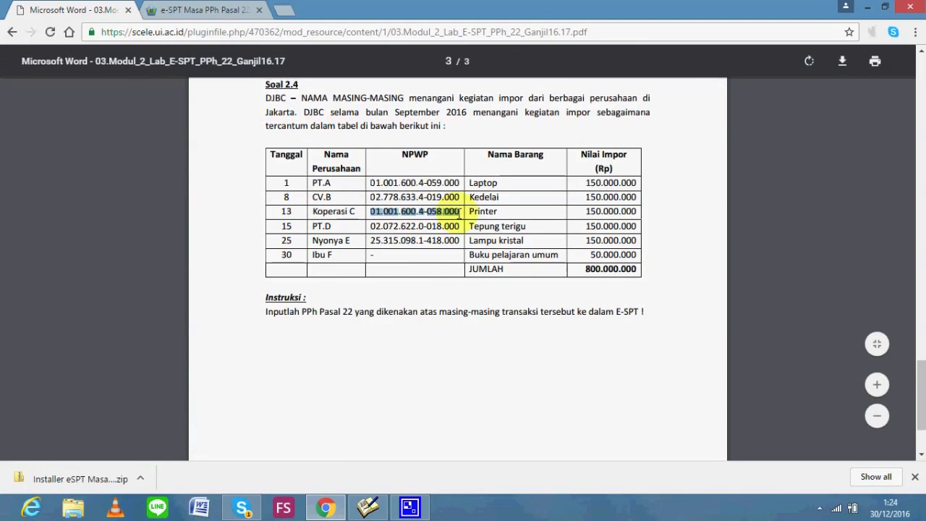
key("alt+Tab")
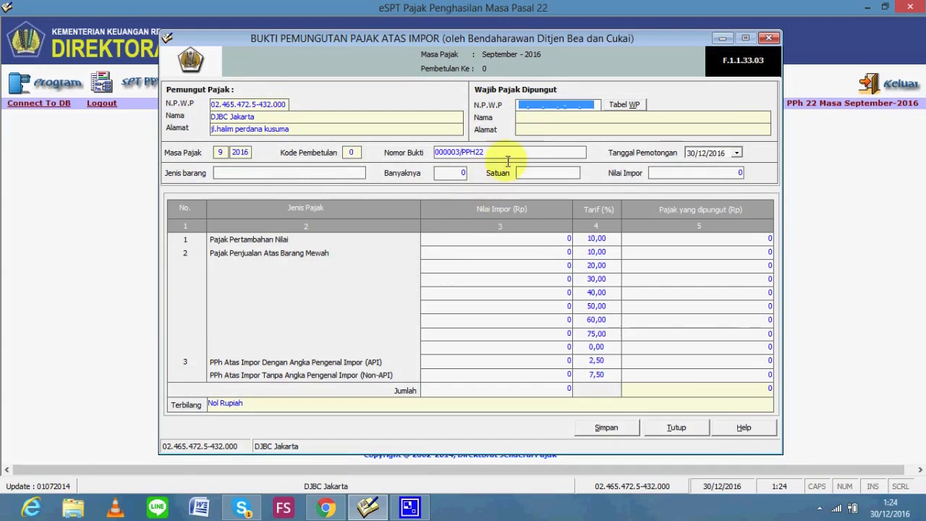
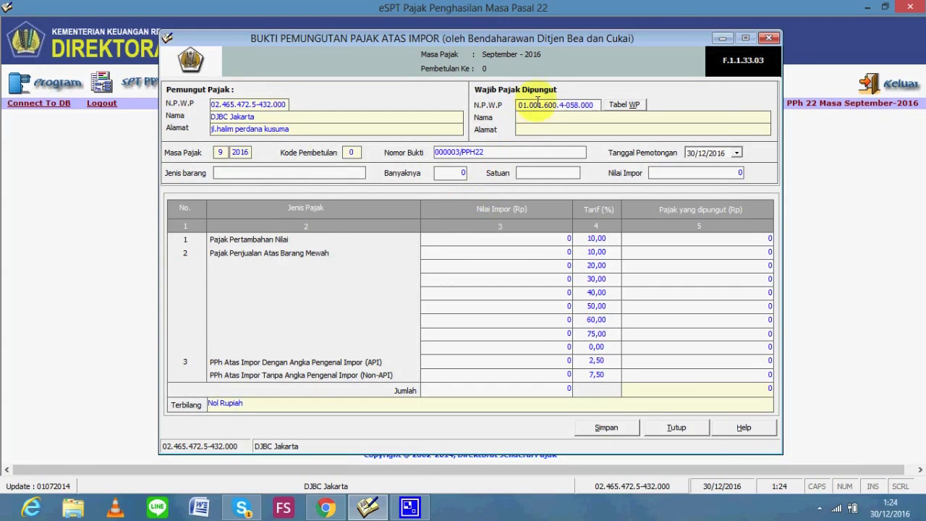
key("Return")
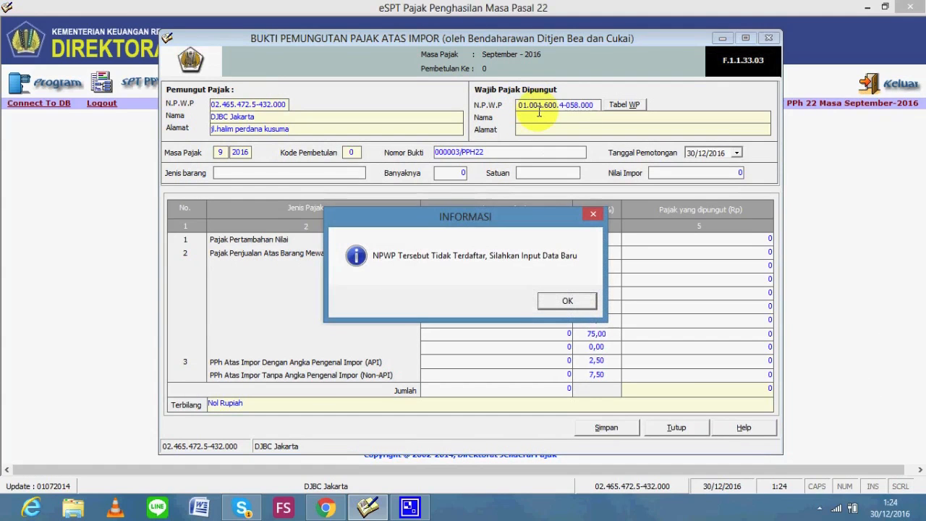
Register new taxpayer KOPERASI C with address JAKARTA, plus its postal code and phone number
left_click(569, 299)
type("KOPERASI C")
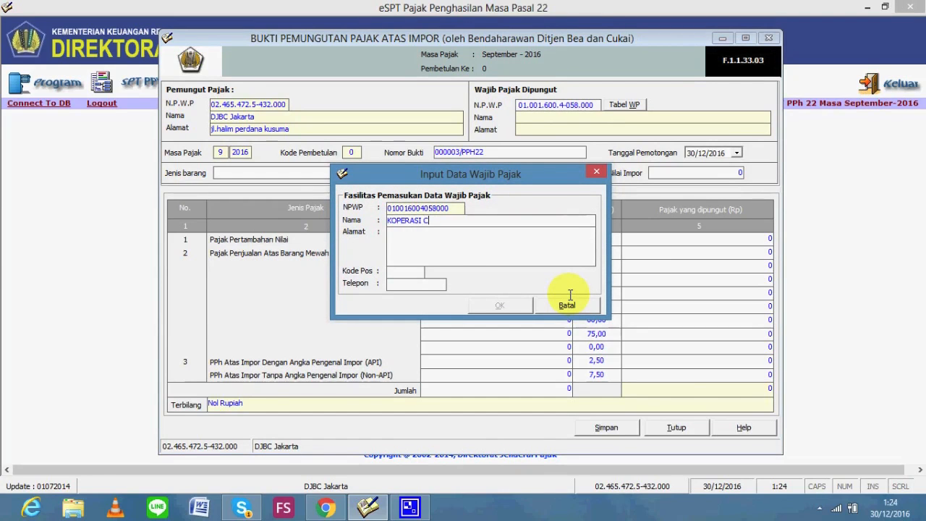
left_click(492, 254)
type("JAKARTA")
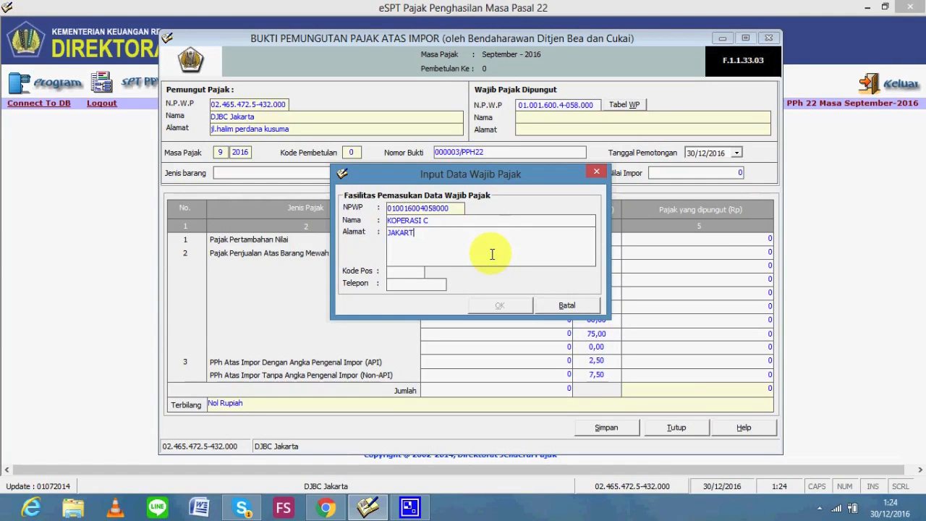
left_click(398, 271)
type("48556")
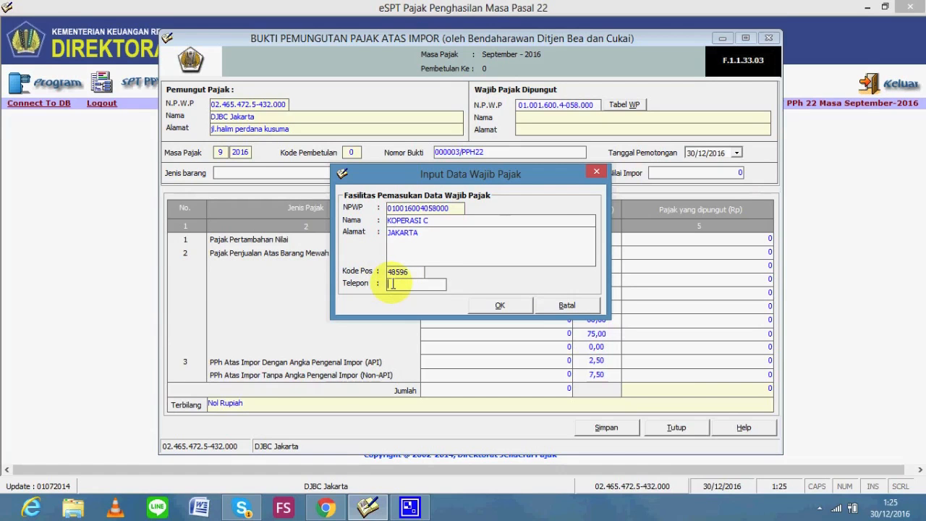
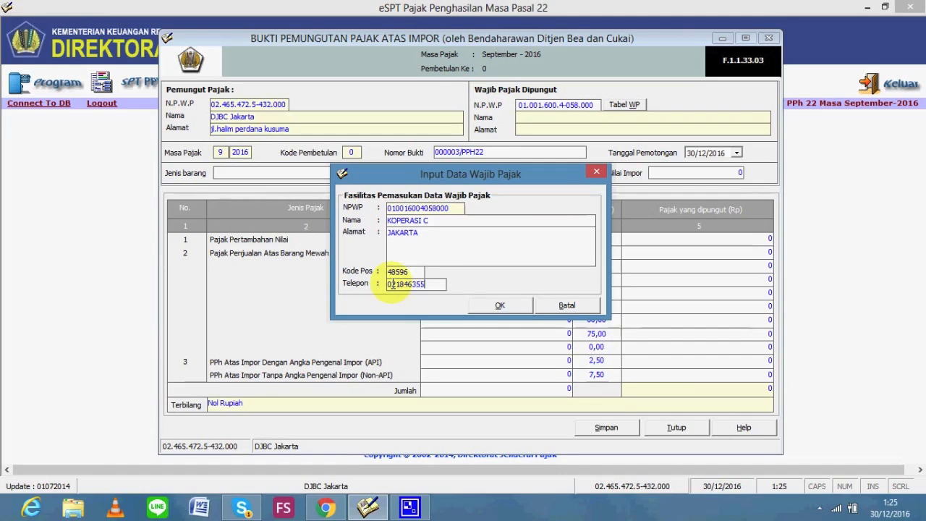
left_click(488, 304)
Clear the copied NPWP selection in the assignment PDF and return to the tax form
key("alt+Tab")
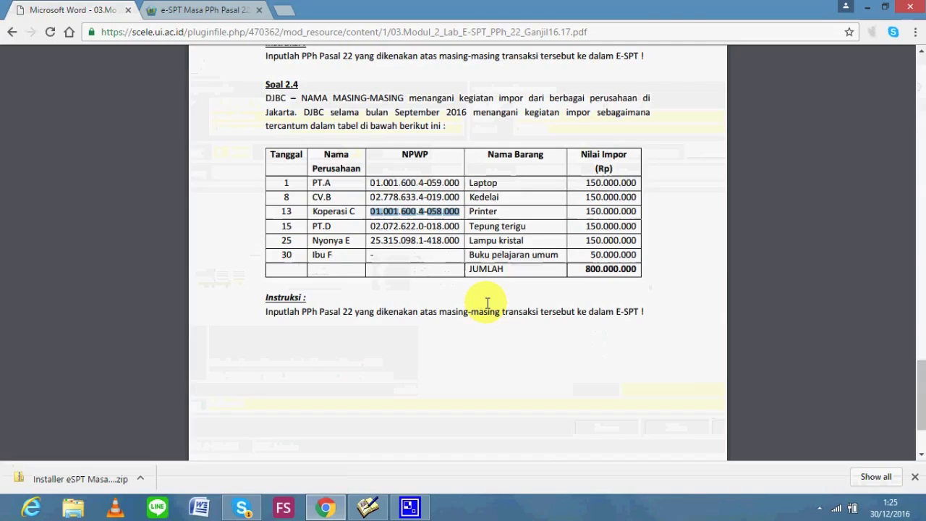
left_click(584, 215)
key("alt+Tab")
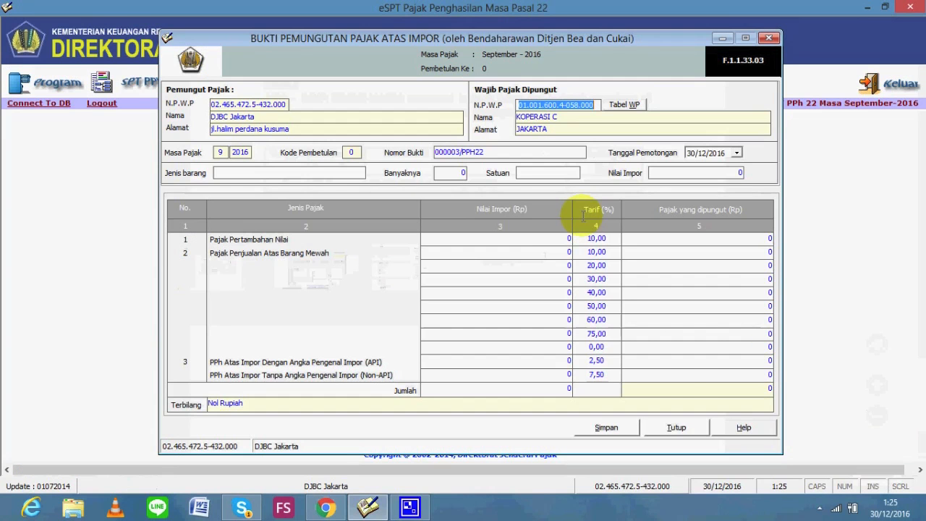
Enter the goods as 20 UNIT of PRINTER with import value 150.000.000
left_click(308, 177)
type("PRINTER")
left_click(442, 173)
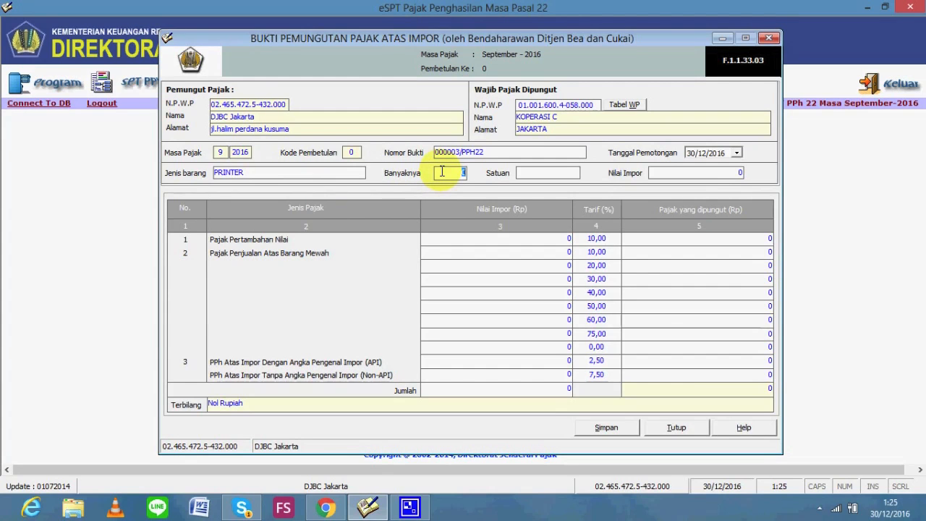
type("20")
left_click(554, 172)
type("UNIT")
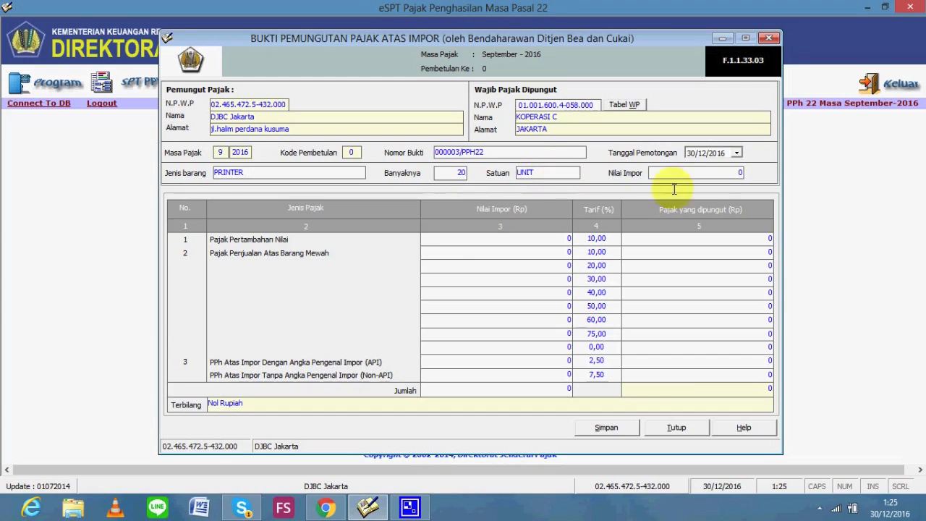
left_click(739, 174)
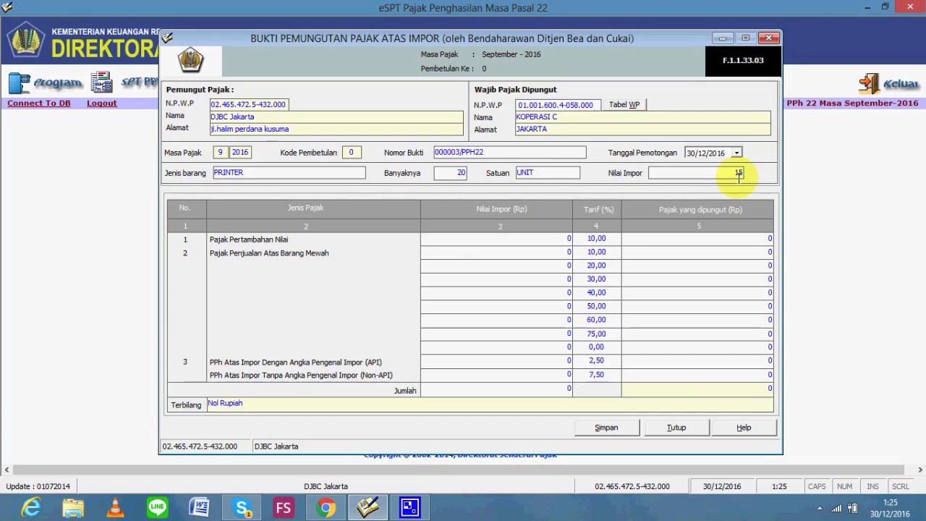
type("000.000")
Set the withholding date to 13/09/2016 after checking it in the assignment
left_click(695, 154)
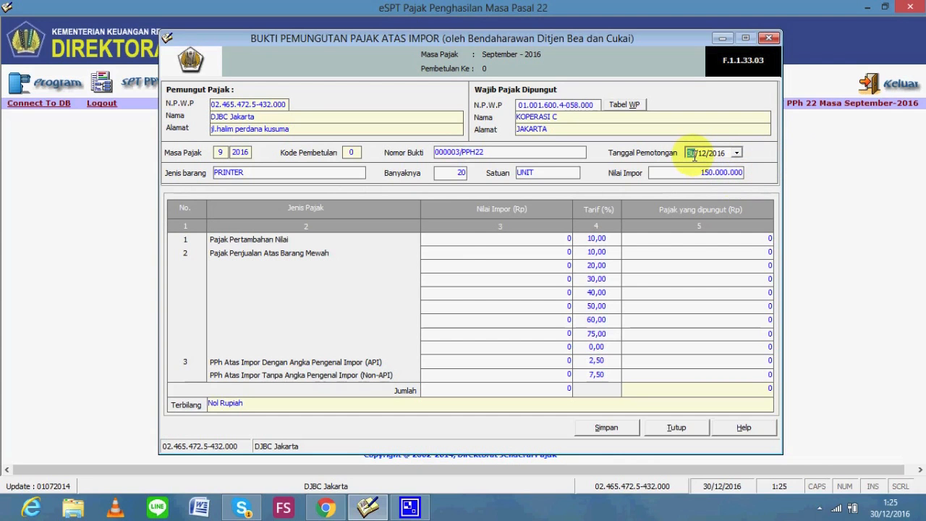
key("alt+Tab")
key("alt+Tab")
key("Right")
type("09")
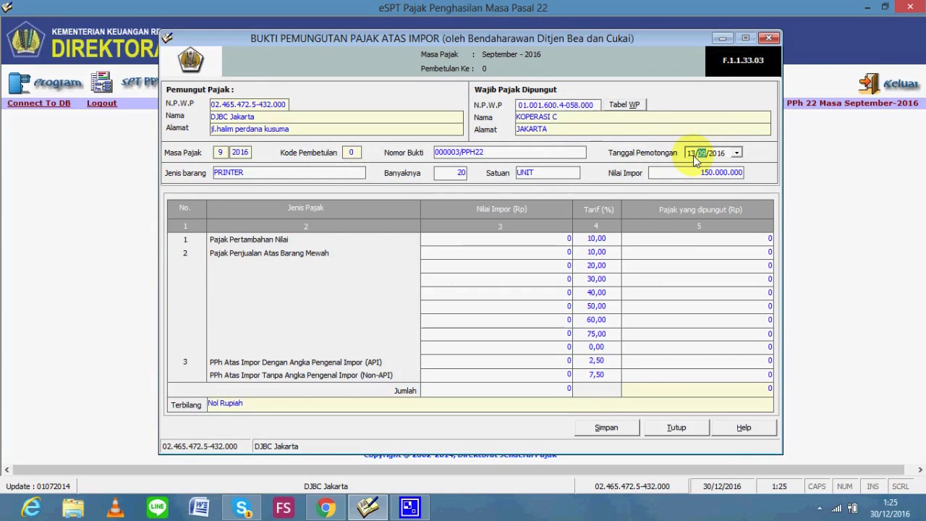
Enter 150.000.000 as the import value on the PPN and API PPh rows
left_click(542, 241)
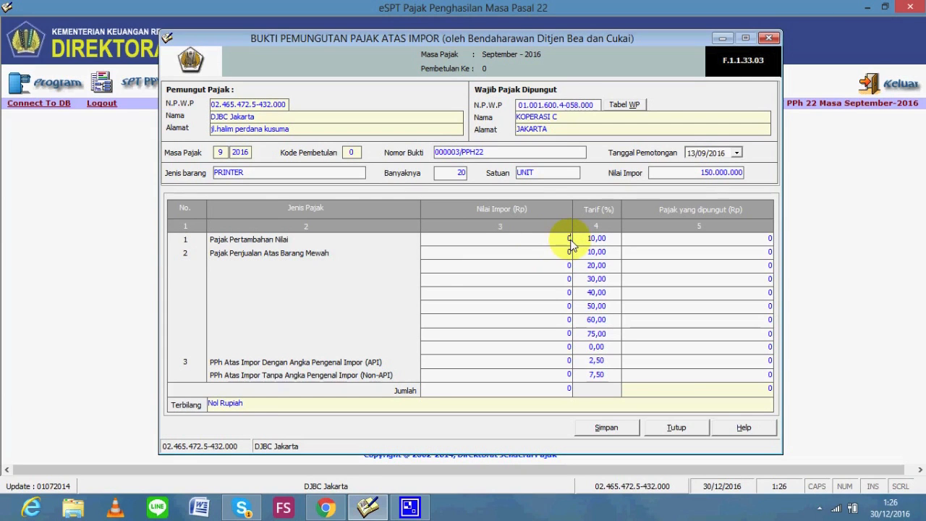
type("15000000")
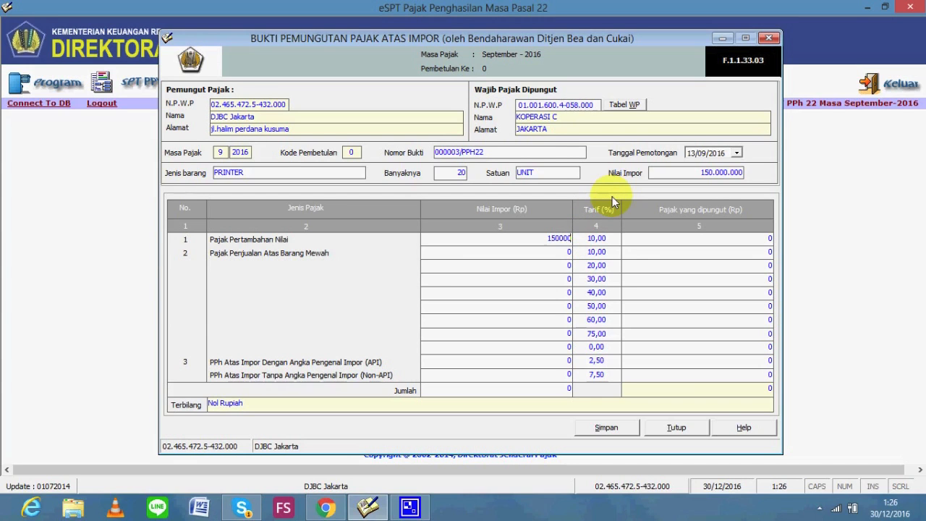
type("0")
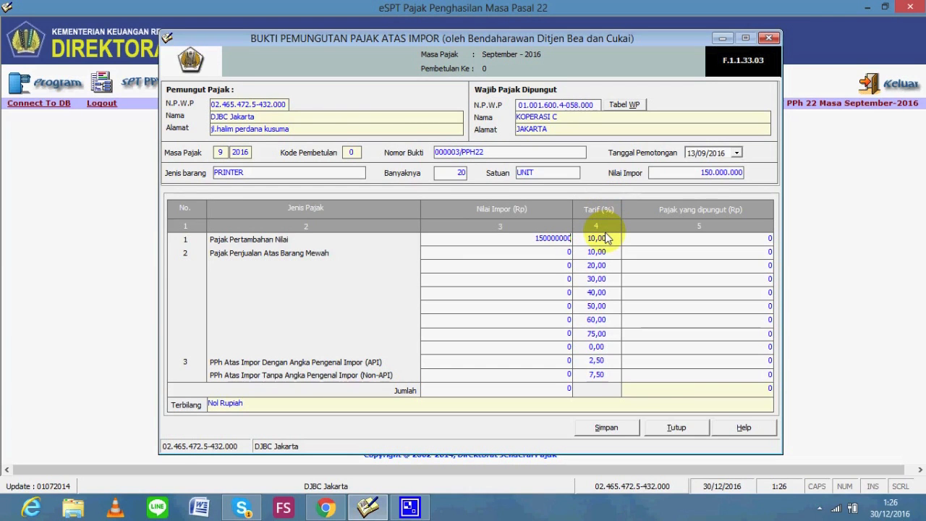
left_click(548, 367)
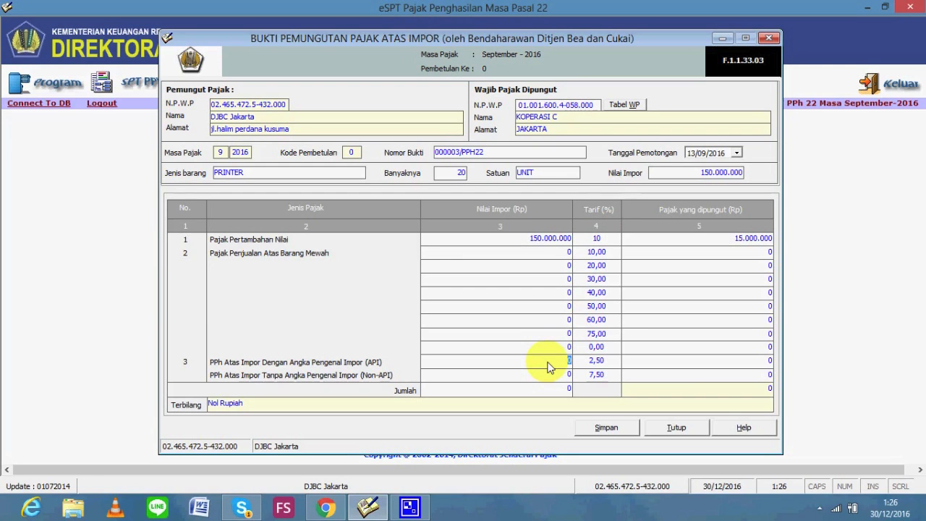
type("150000000")
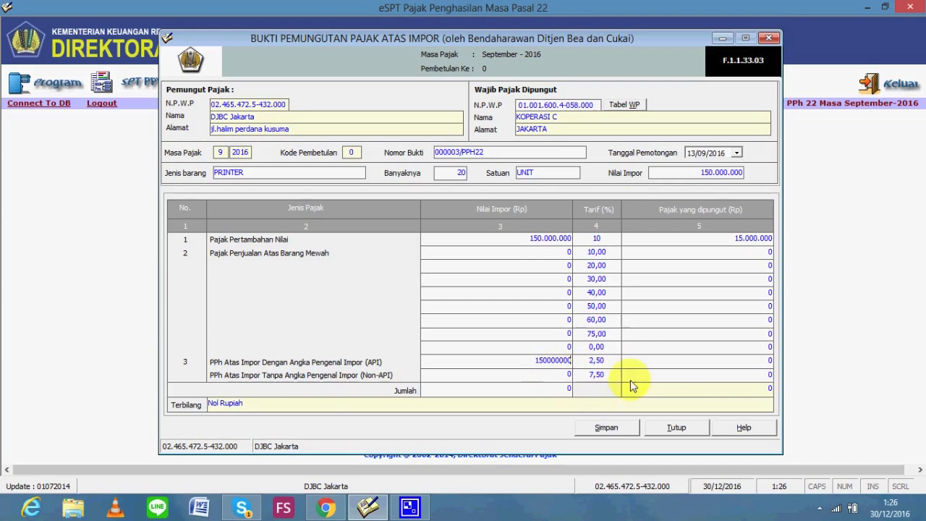
left_click(661, 362)
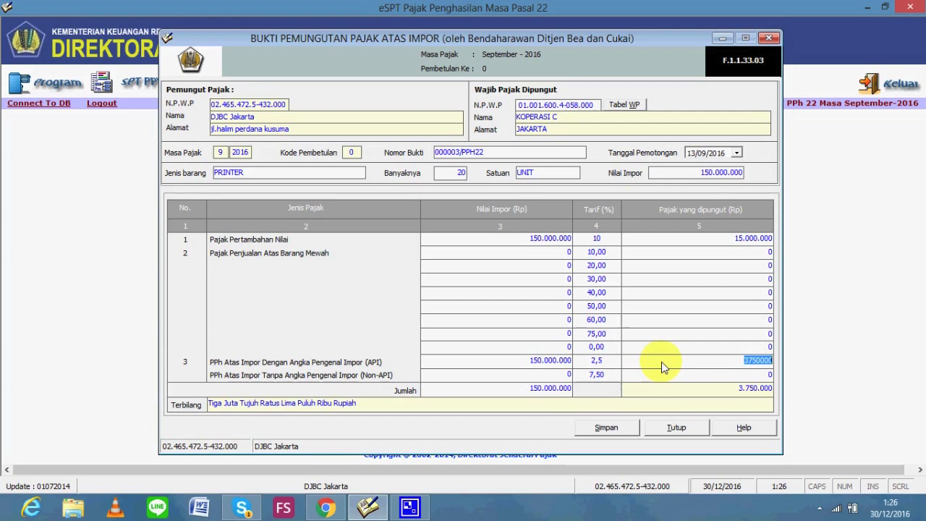
Save Koperasi C's slip 000003/PPH22 with 3.750.000 withheld and start blank slip 000004/PPH22
left_click(609, 432)
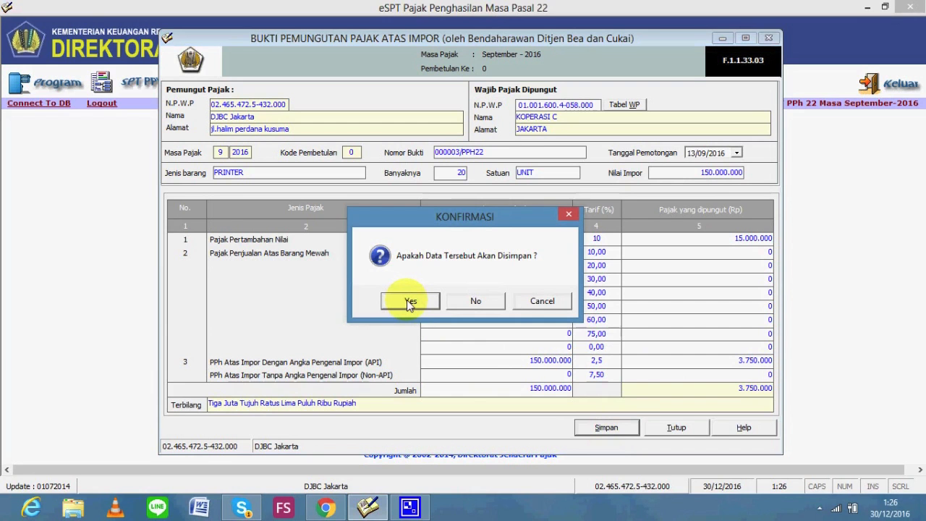
left_click(407, 300)
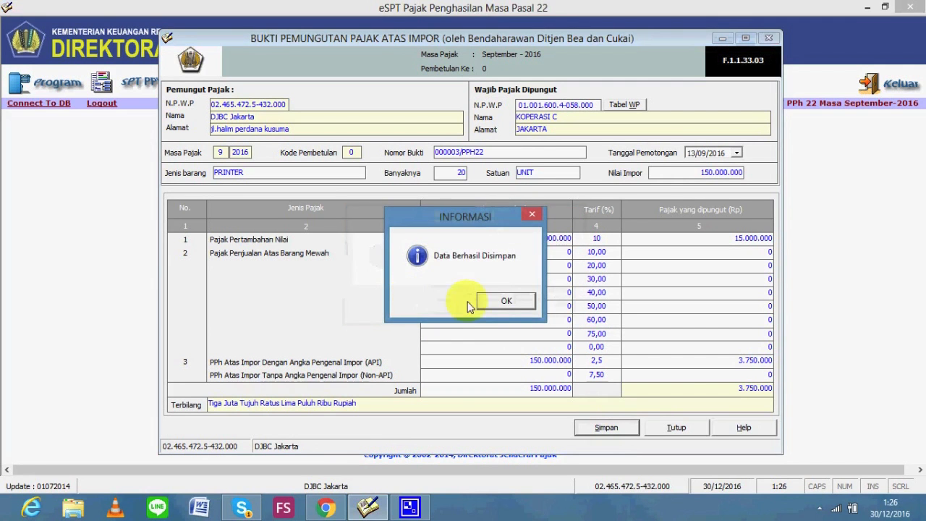
left_click(504, 302)
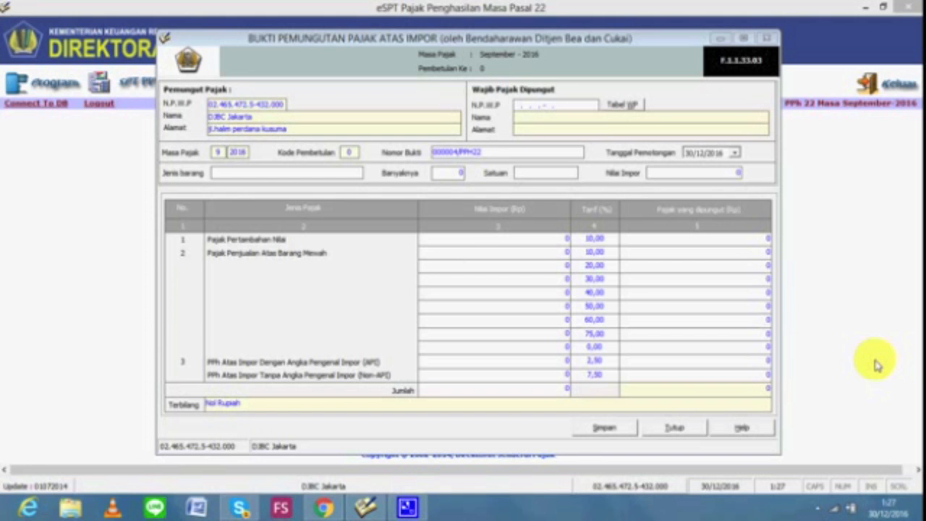
Select PT.D's NPWP in the Soal 2.4 exercise table and return to the e-SPT slip
key("alt+Tab")
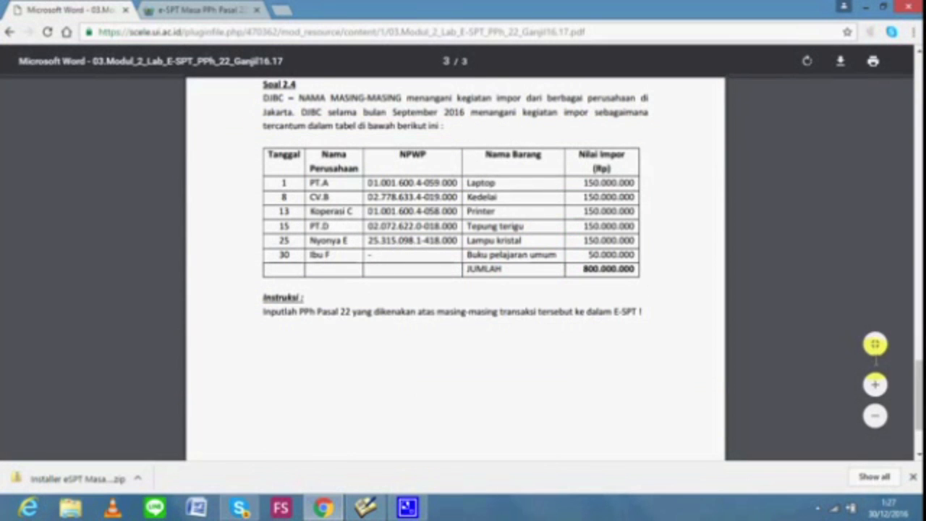
key("alt+Tab")
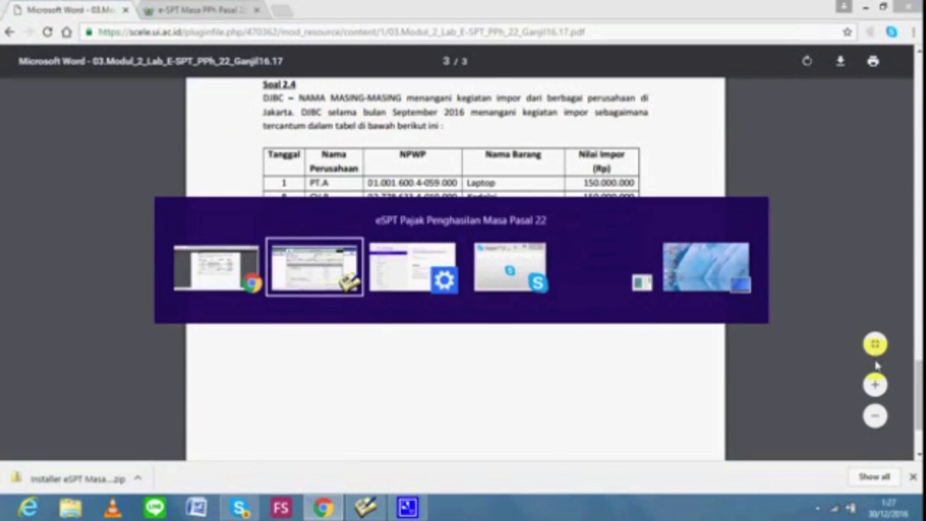
key("alt+Tab")
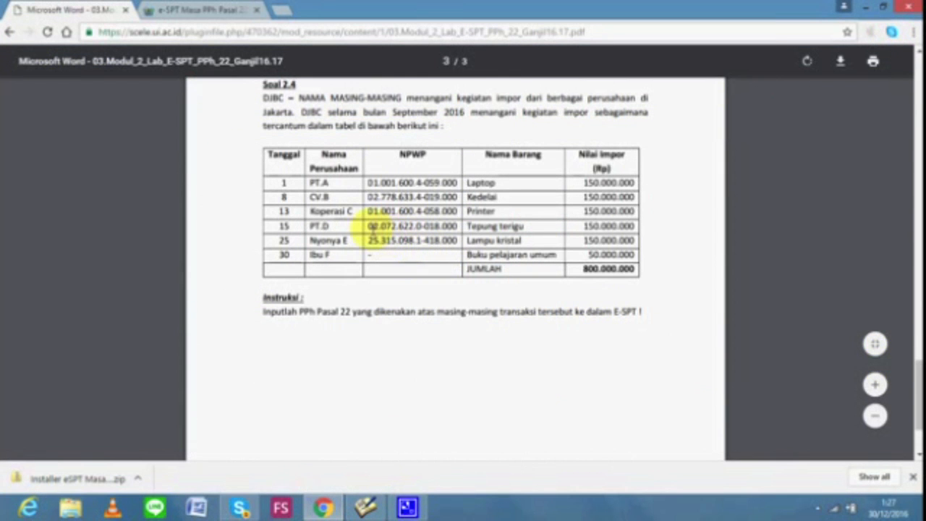
left_click_drag(367, 225, 458, 227)
key("ctrl+c")
key("alt+Tab")
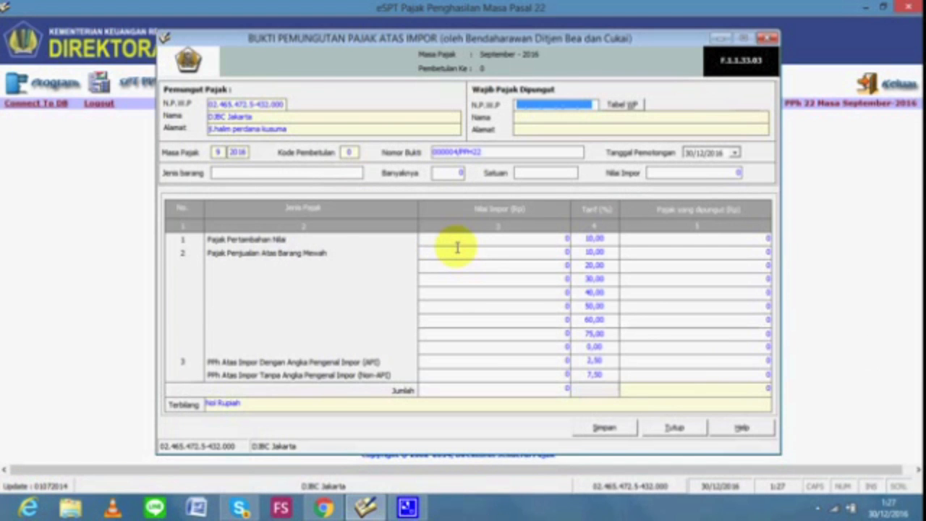
Paste PT.D's NPWP as the collected taxpayer and look it up in the register
key("ctrl+v")
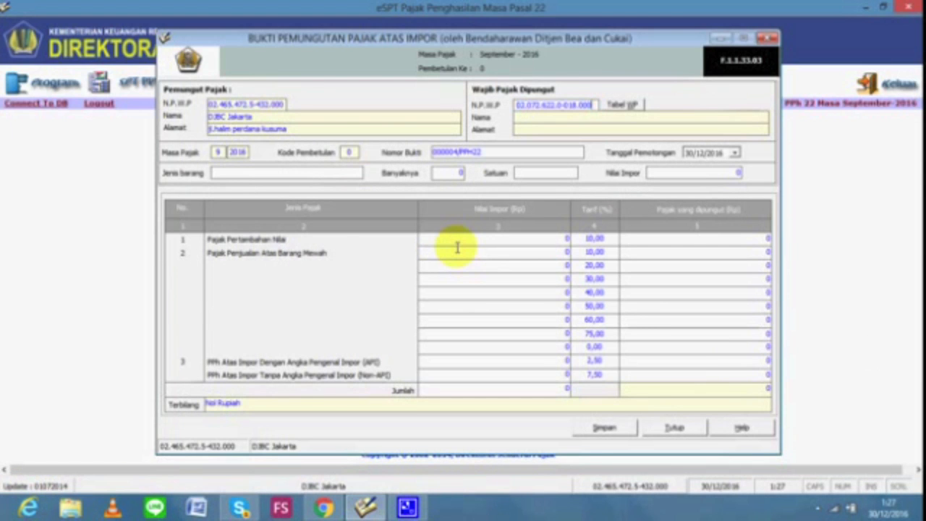
left_click(522, 123)
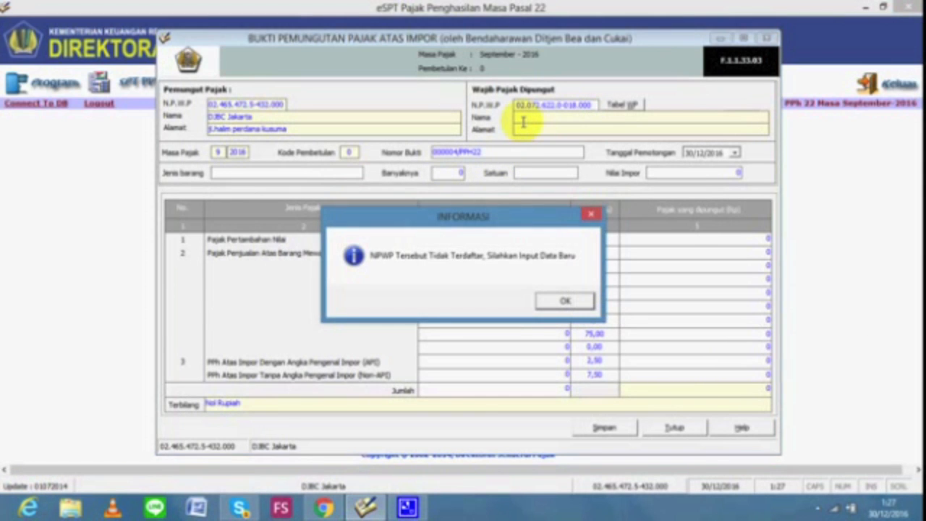
left_click(567, 300)
Register new taxpayer PT.D with address TANGERANG, plus its postal code and phone number
type("PT.D")
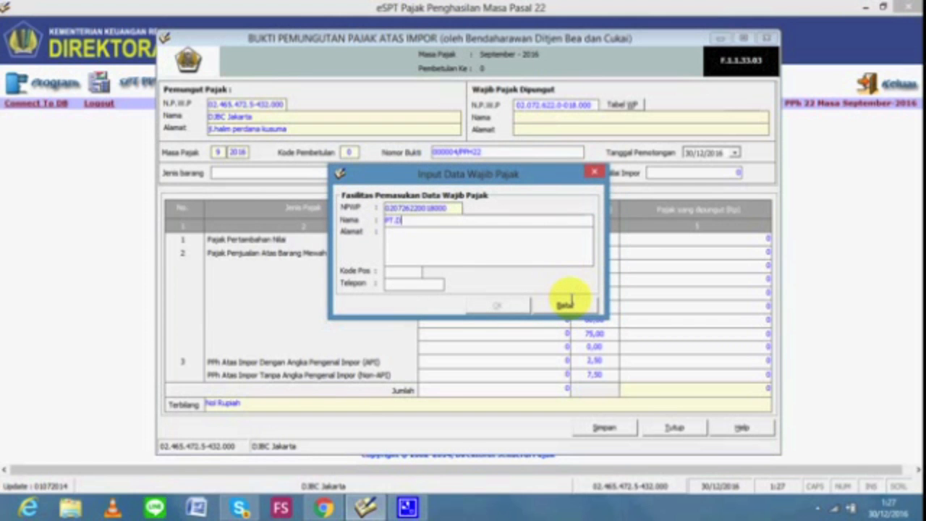
left_click(507, 248)
type("TANGERANG")
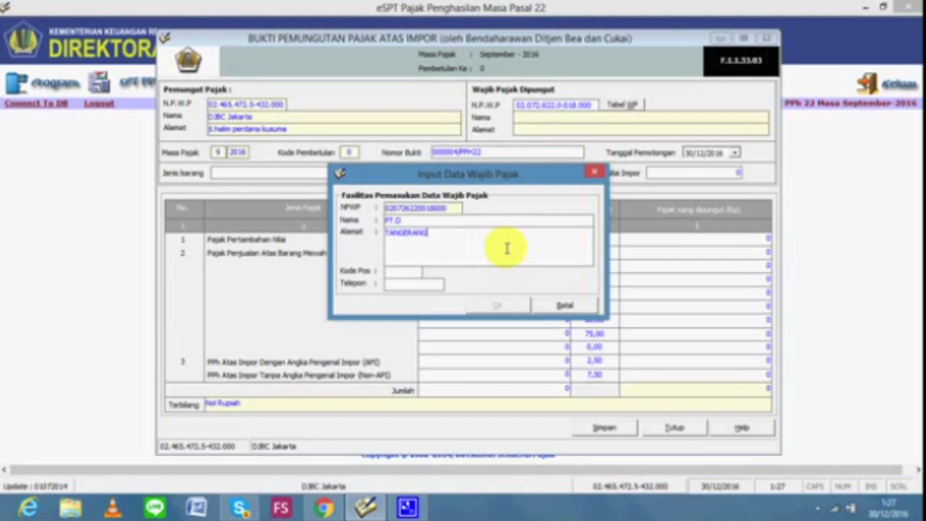
left_click(410, 271)
type("65040")
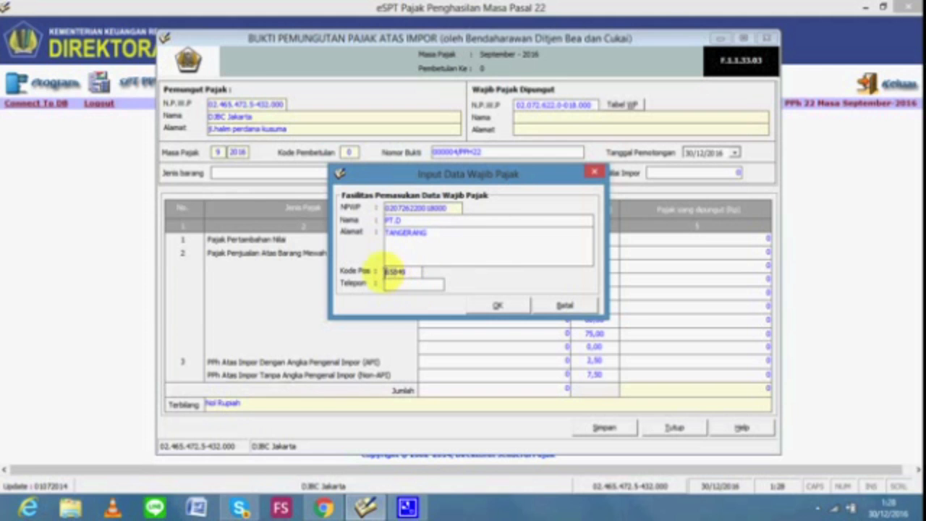
left_click(390, 281)
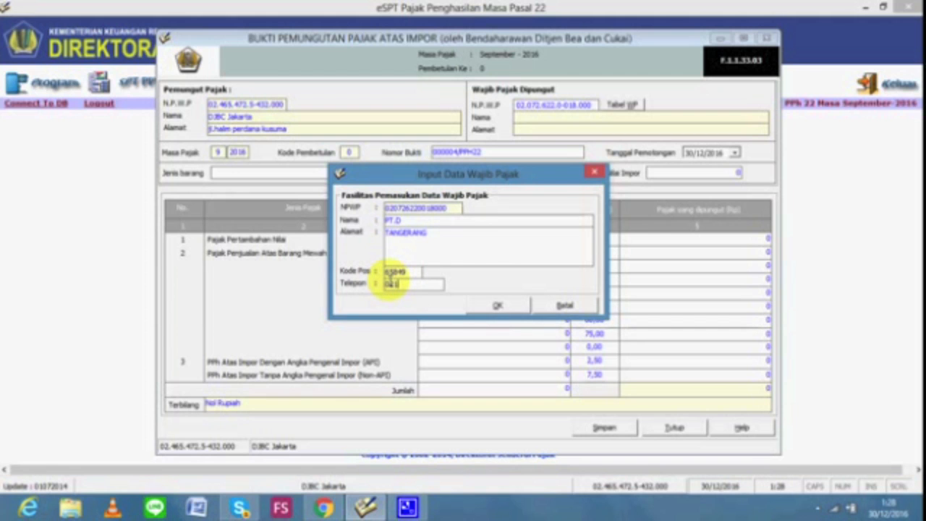
left_click(498, 304)
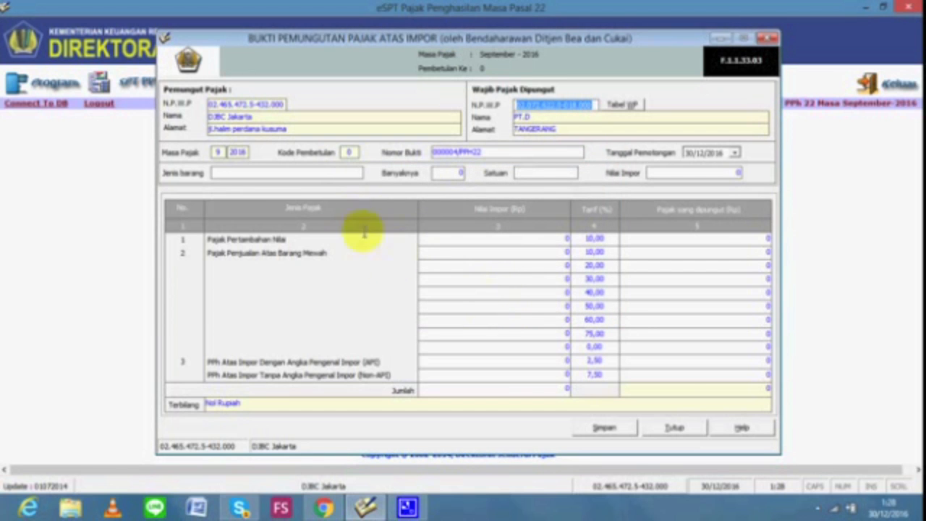
Record PT.D's import as 7 TON of TEPUNG TERIGU worth 150.000.000, collected 15/09/2016
left_click(325, 176)
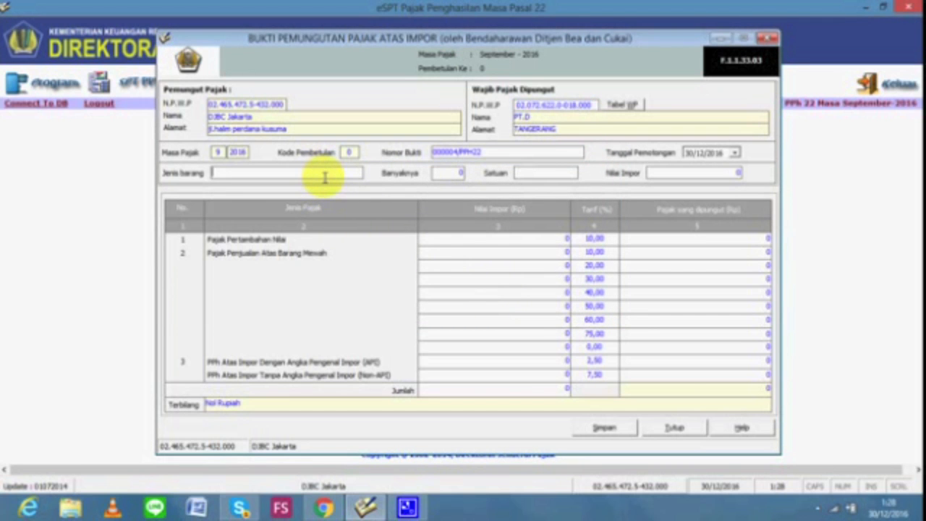
key("alt+Tab")
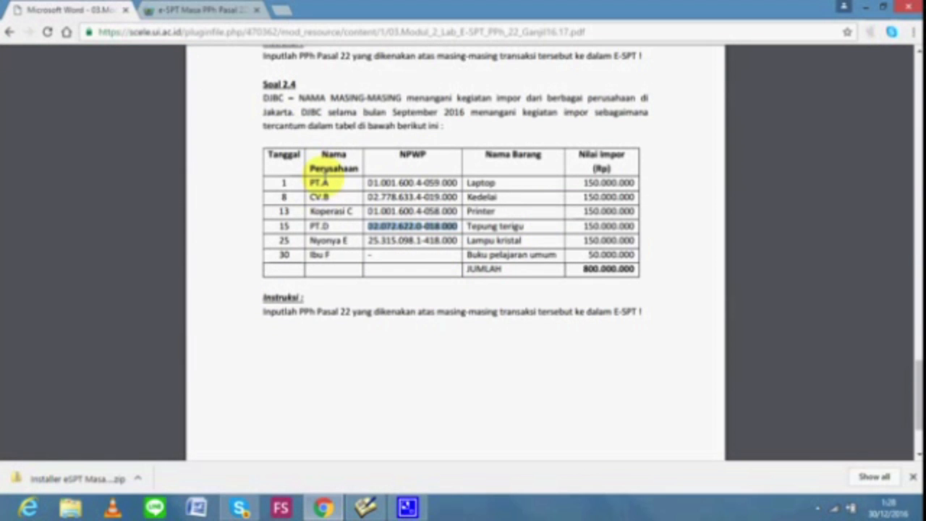
key("alt+Tab")
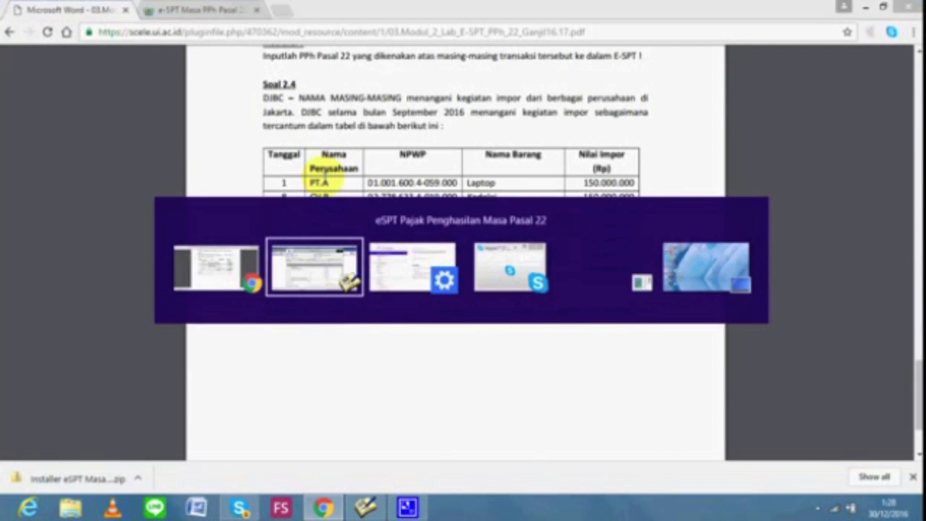
type("T")
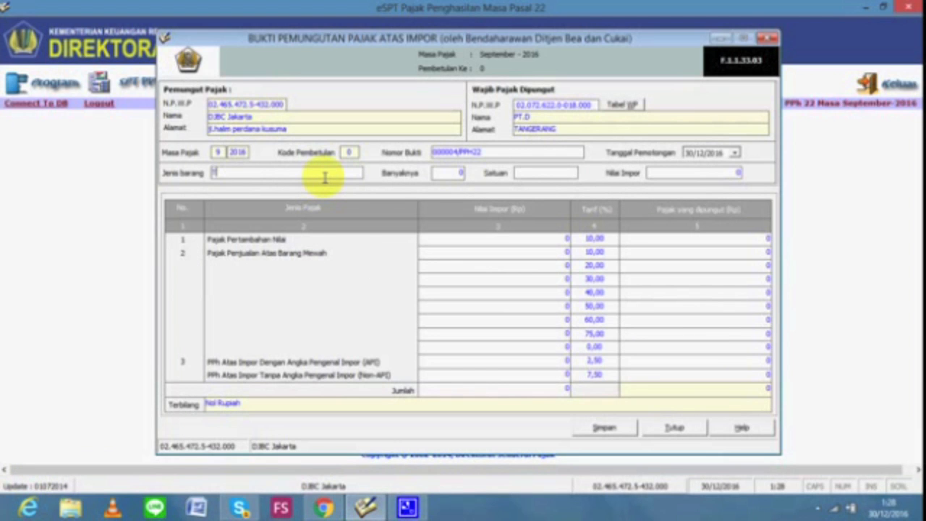
type("EPUNG TERIGU")
double_click(457, 172)
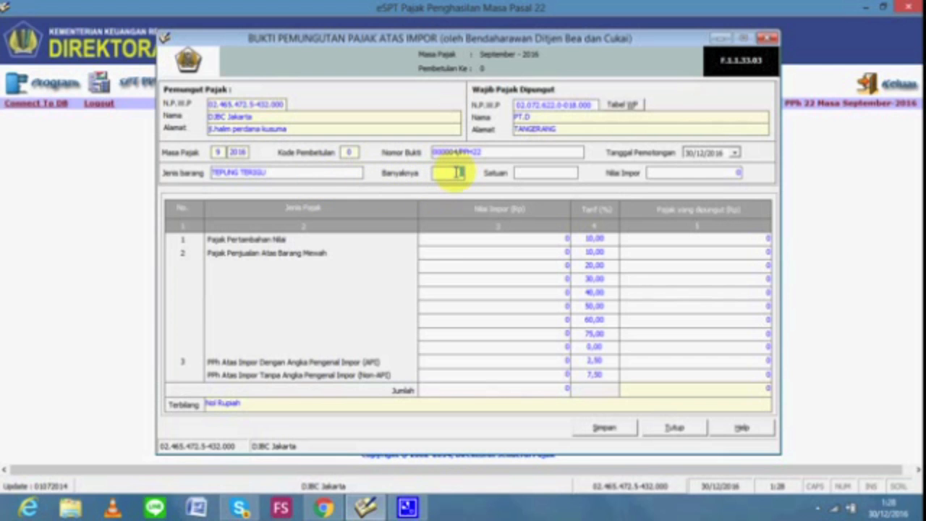
type("1")
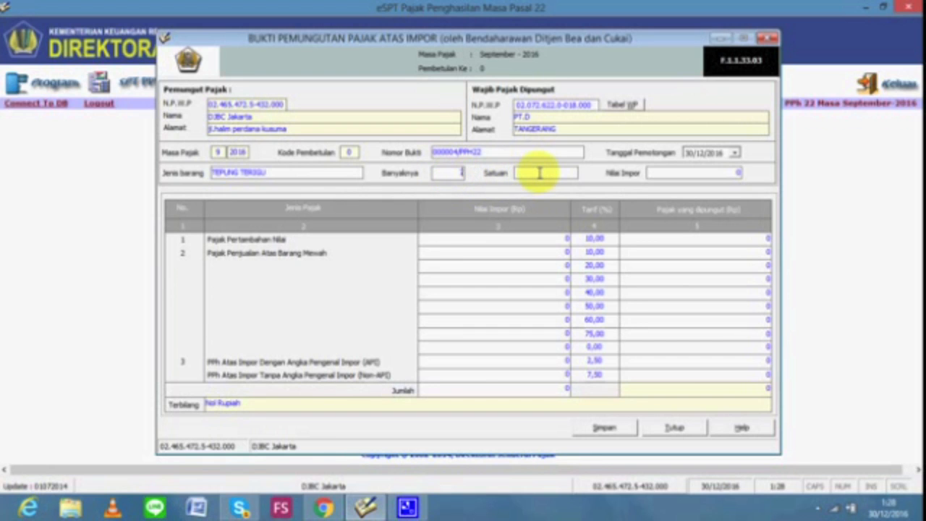
type("TON")
left_click(676, 171)
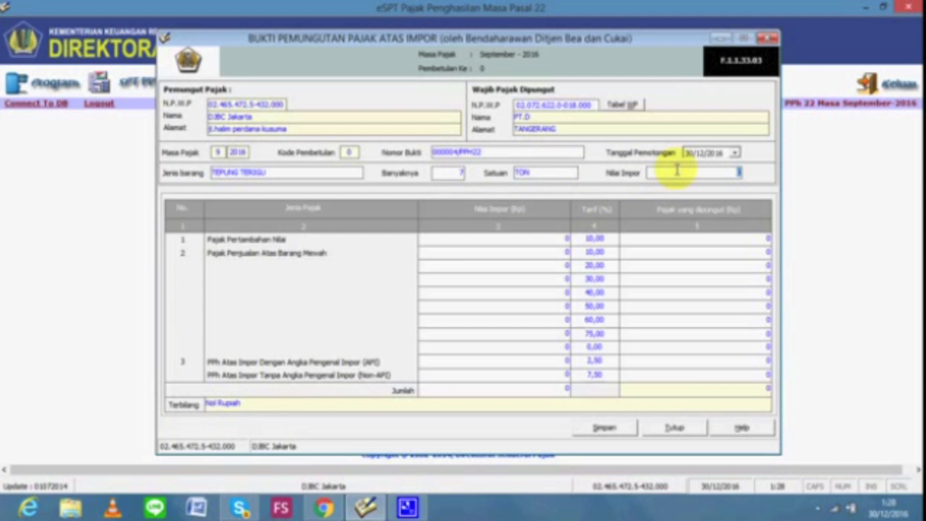
type("150000000")
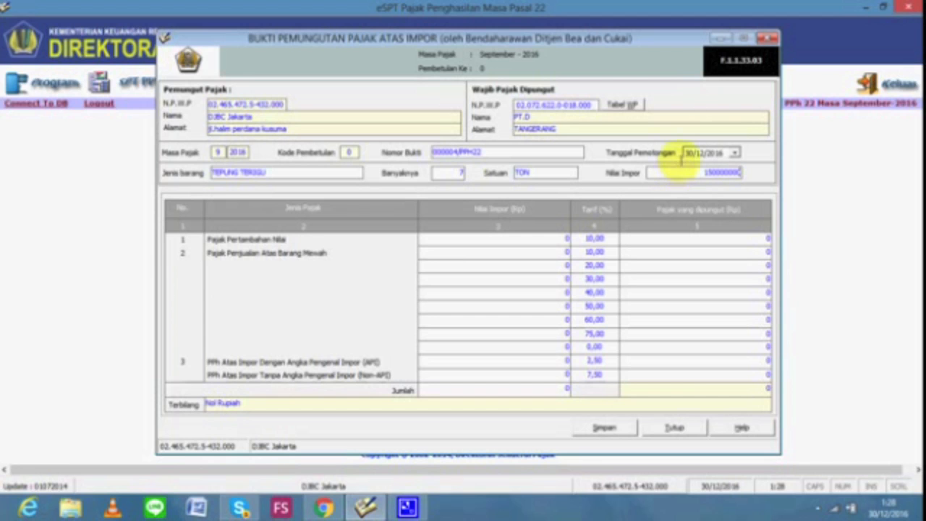
left_click(688, 153)
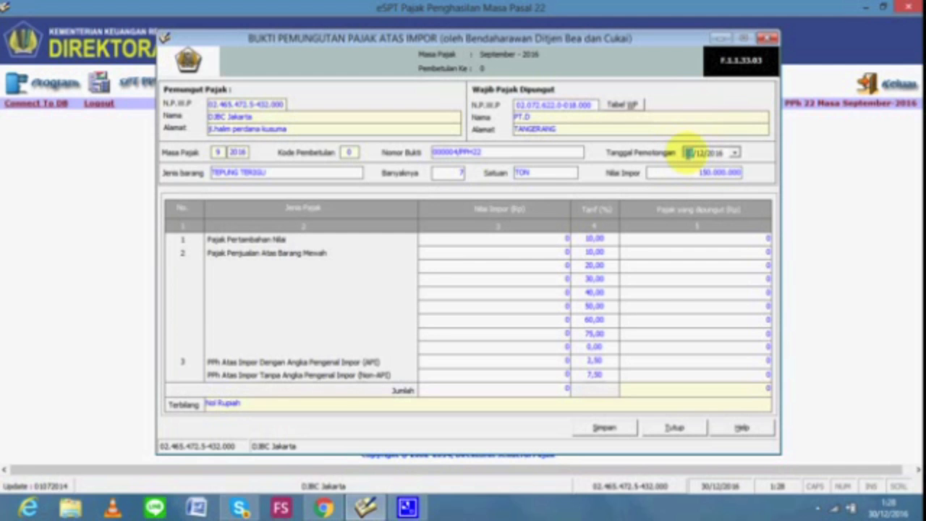
key("Right")
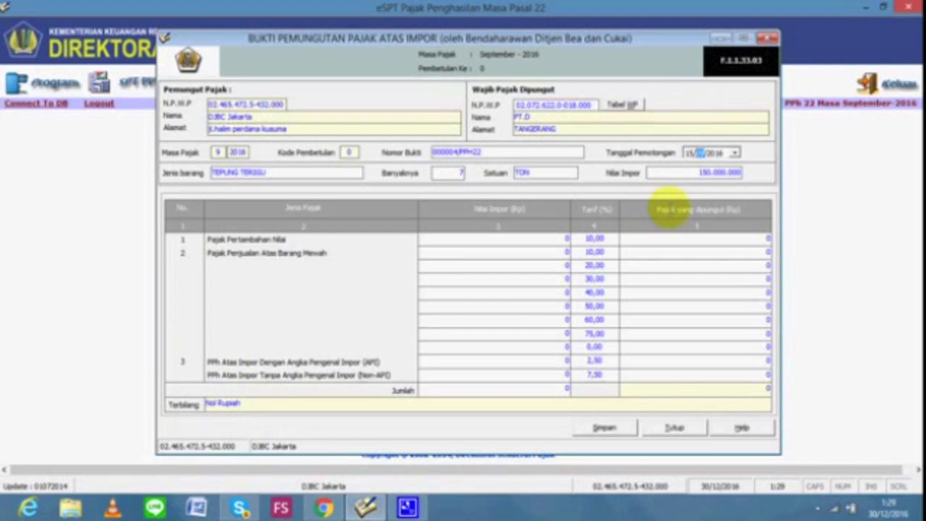
Enter 150.000.000 as the import value on the PPN and PPh API rows
left_click(548, 243)
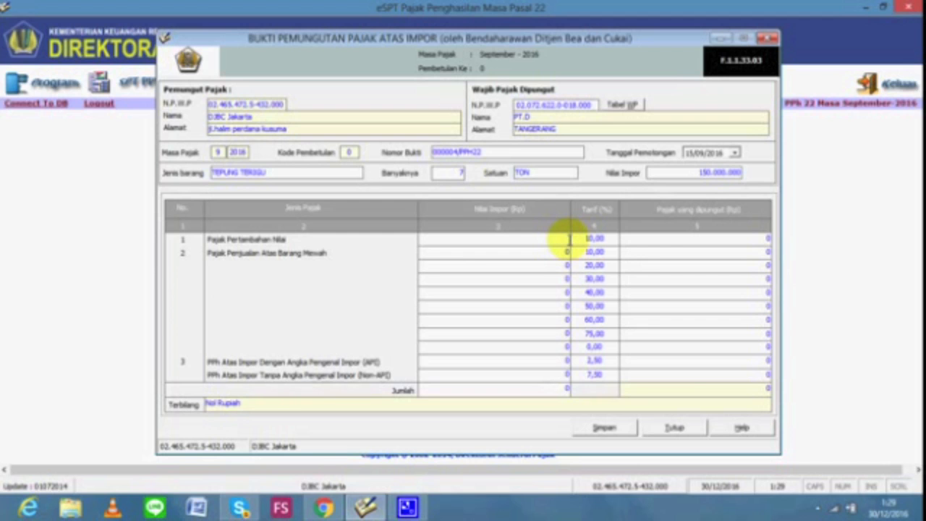
type("150.")
type("000.00")
type("00")
left_click(626, 240)
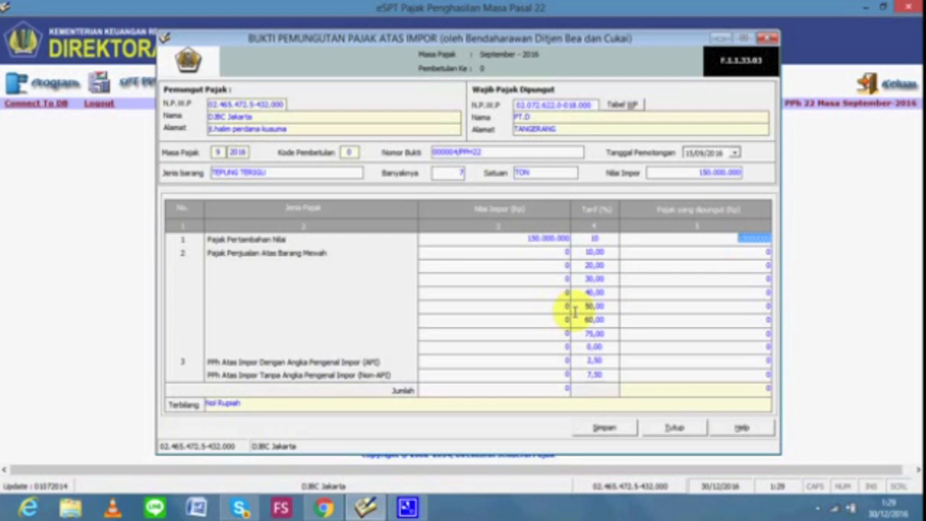
left_click(568, 359)
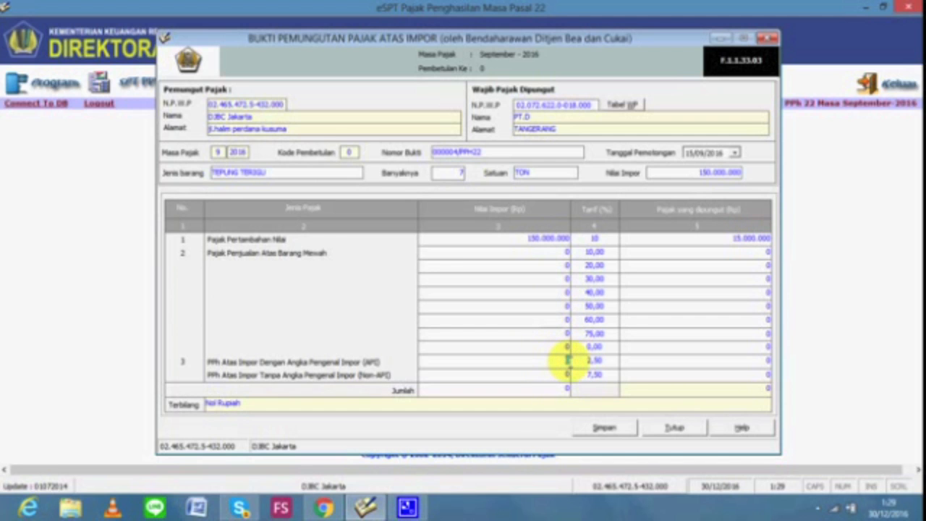
type("150000000")
left_click(646, 362)
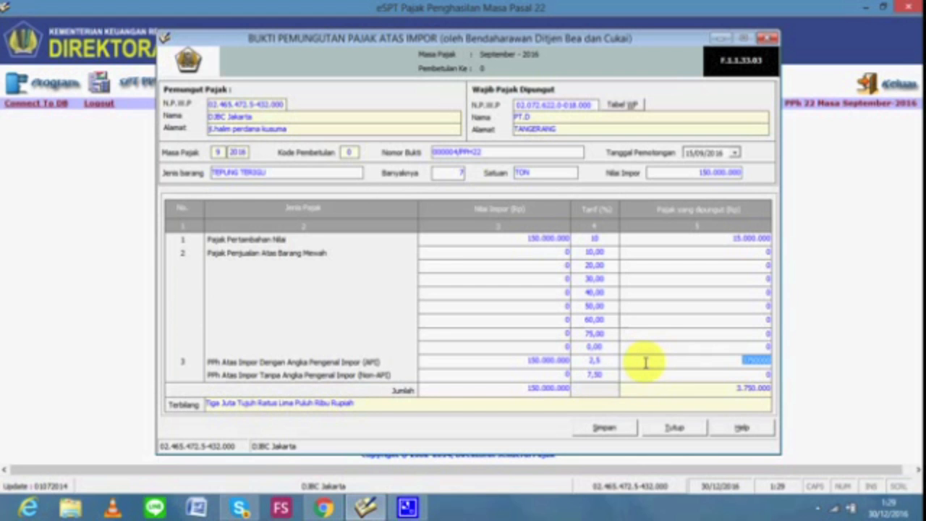
Save PT.D's slip 000004/PPH22 with 3.750.000 withheld and go back to the exercise PDF
left_click(605, 427)
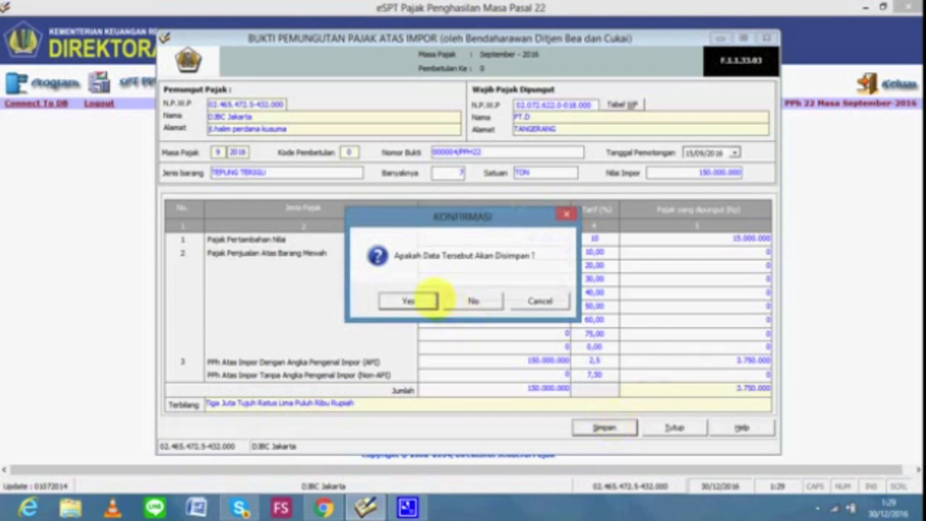
left_click(414, 298)
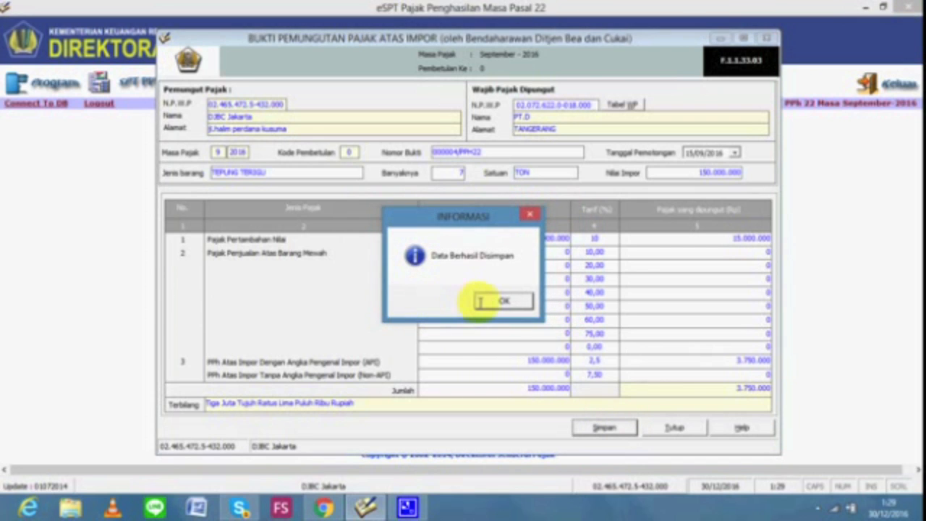
left_click(497, 300)
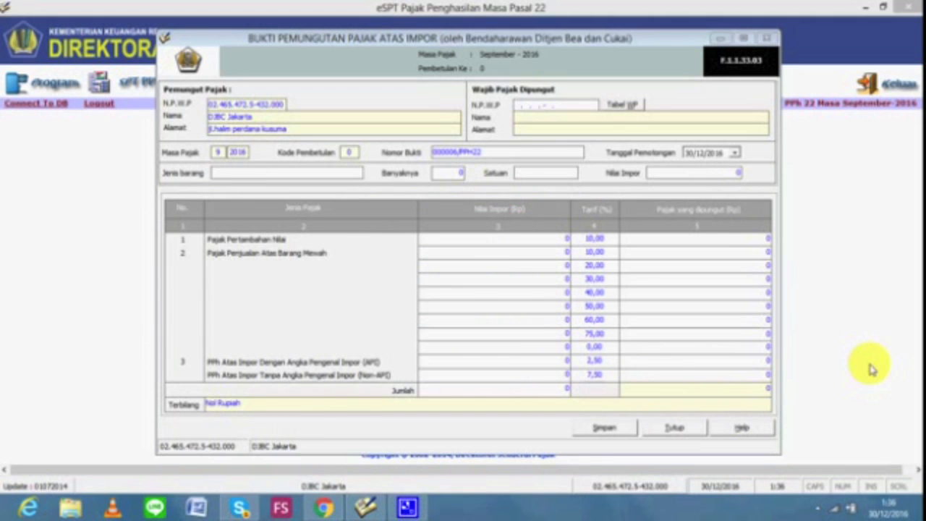
key("alt+Tab")
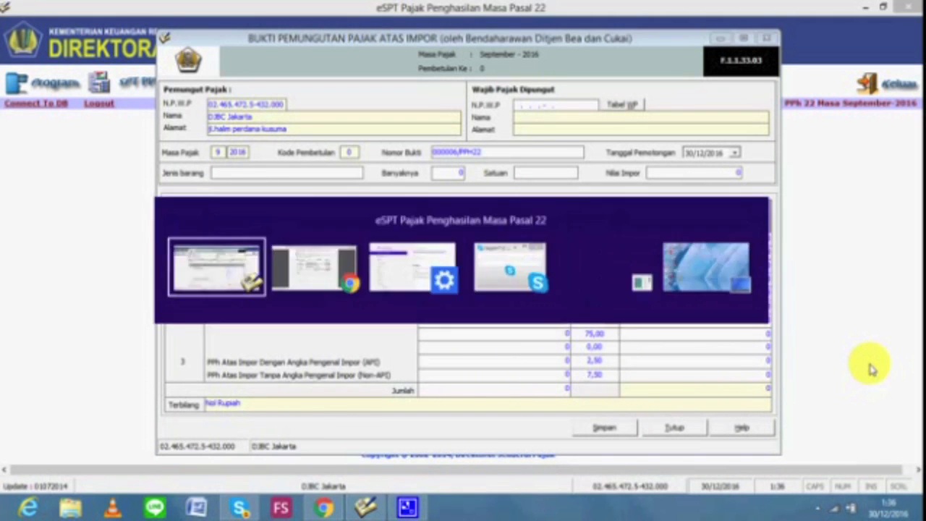
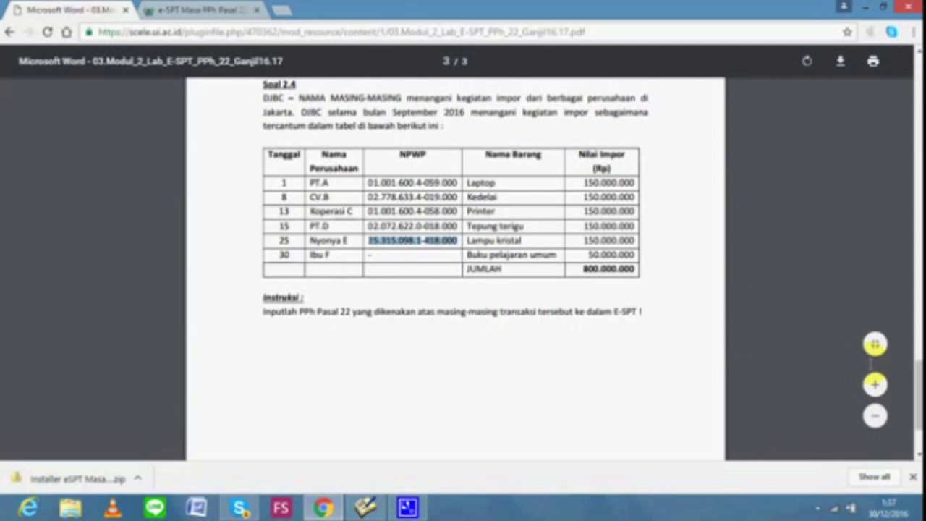
Switch from the Chrome exercise PDF back to the e-SPT import withholding slip 000006/PPH22
key("alt+Tab")
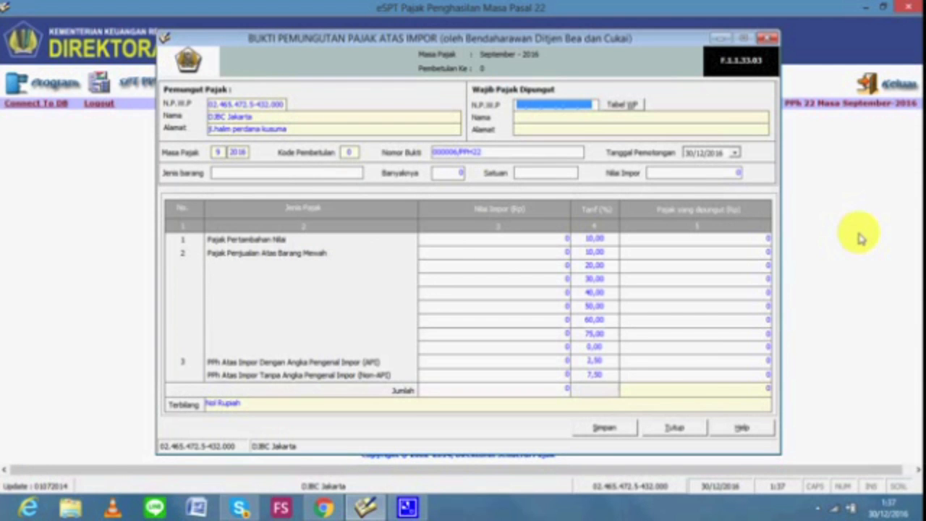
Enter NPWP 00.000.000.0-000.00, the taxpayer's name, and JAKARTA as the address
type("00.0")
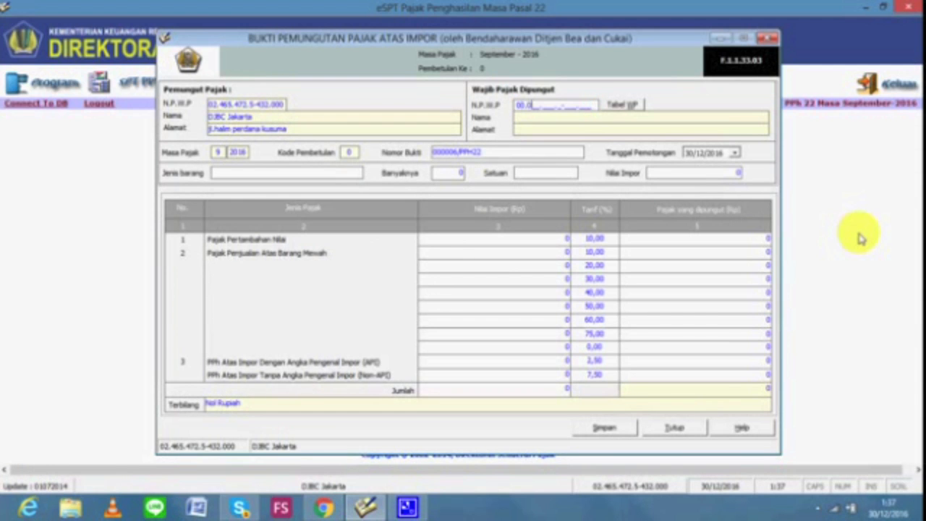
type("00.000.0-000.000")
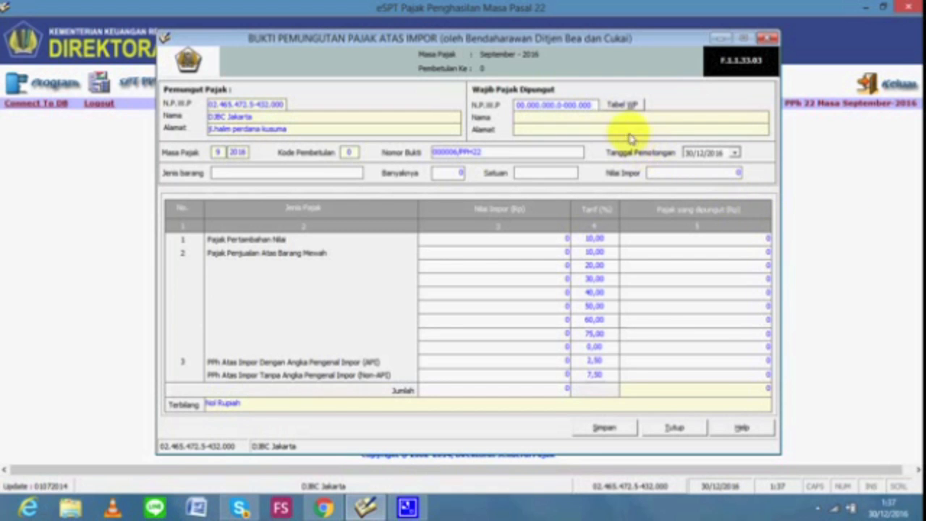
key("Tab")
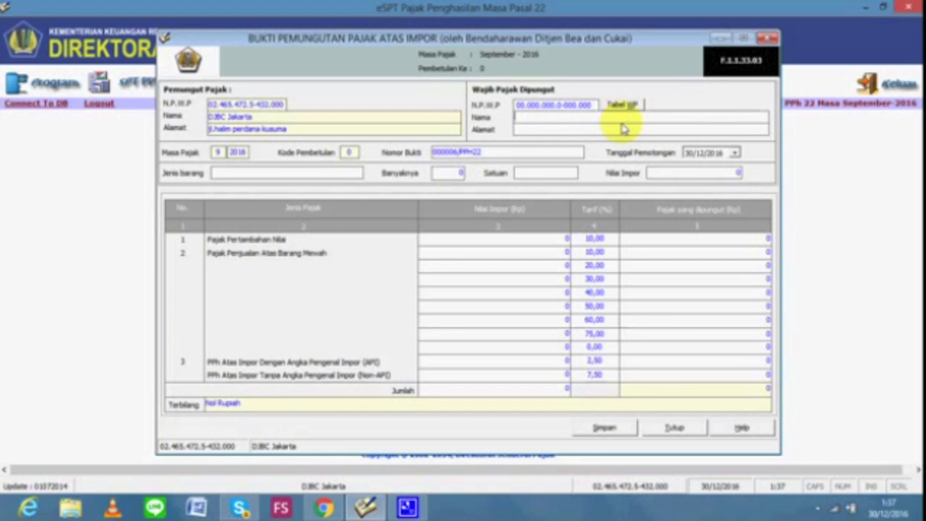
type("IBU F")
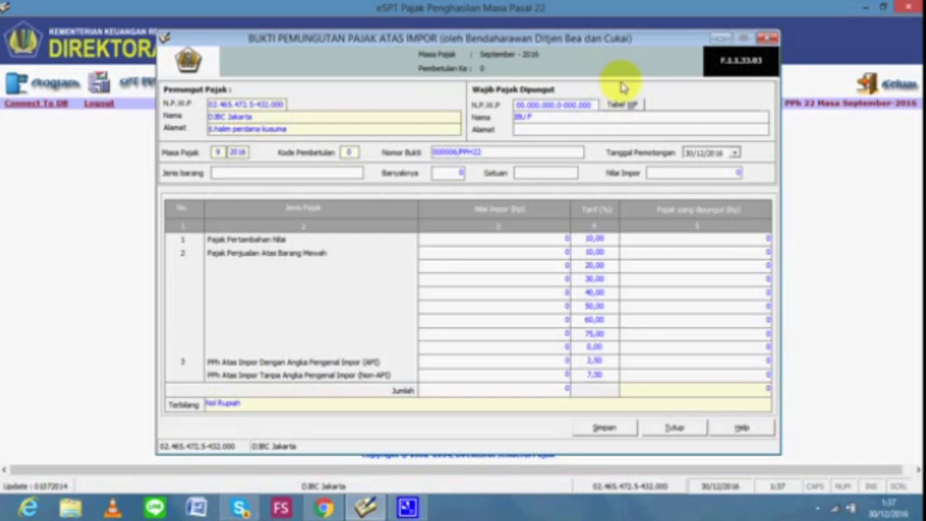
left_click(584, 133)
type("JAKARTA")
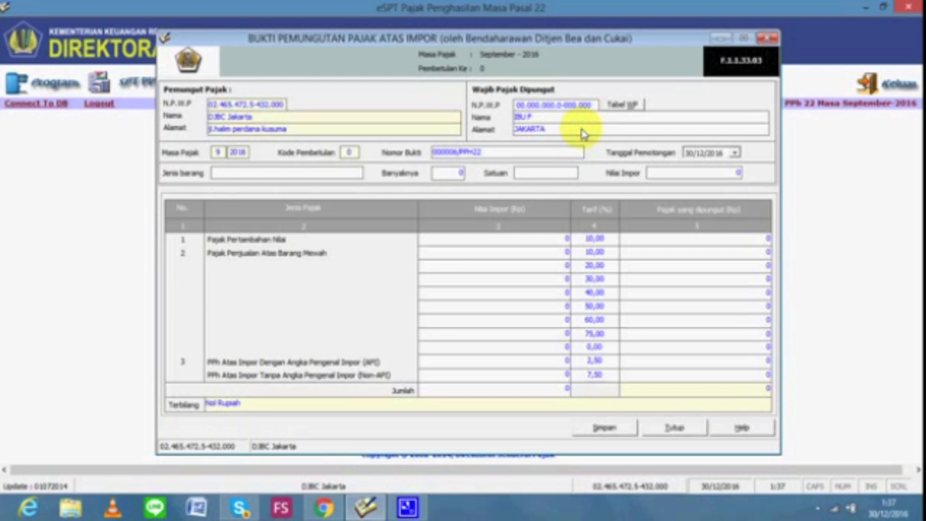
Record 50 BUAH of BUKU PELAJARAN UMUM, import value 50.000.000, withholding day 25
left_click(302, 176)
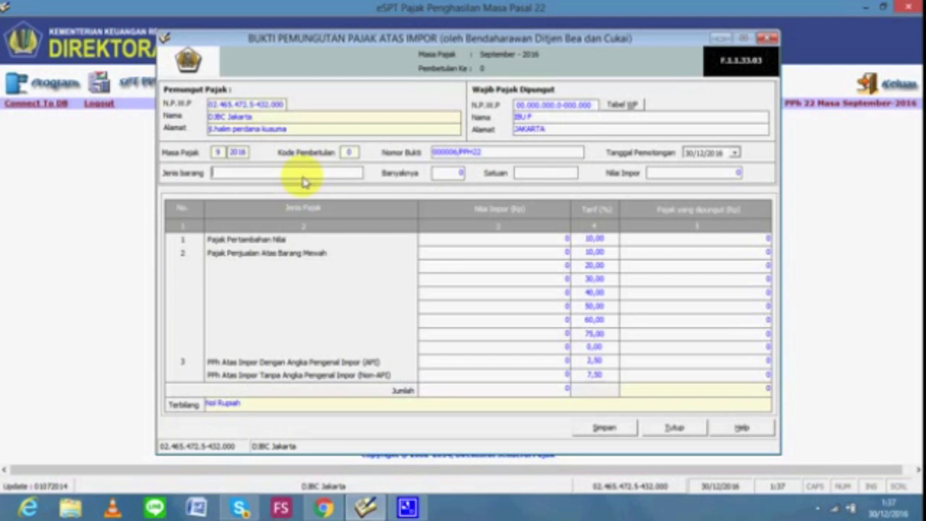
type("BUKU PELAJARAN")
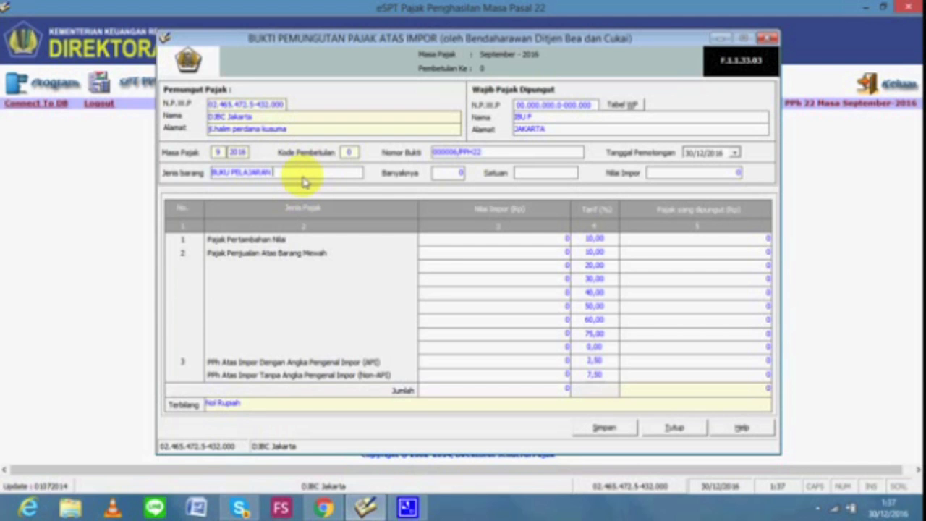
type(" UMUM")
left_click(439, 175)
left_click(440, 176)
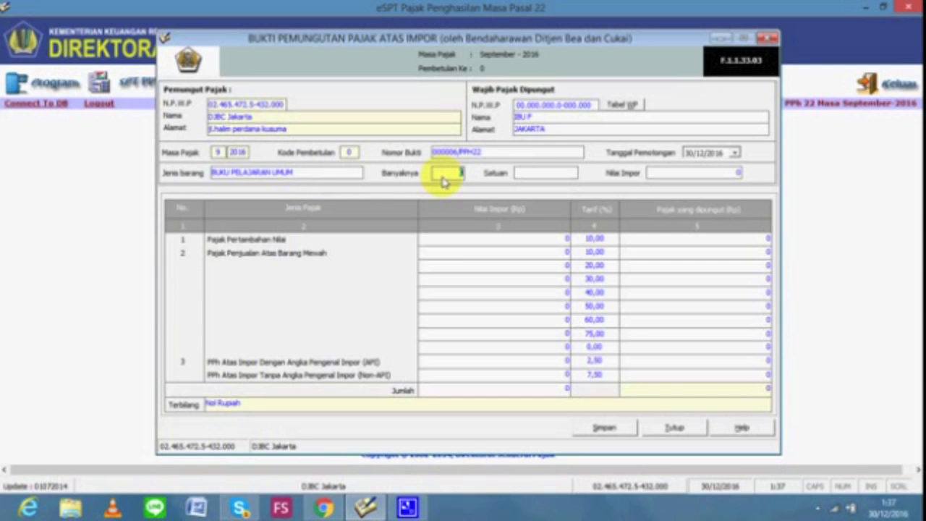
type("50")
left_click(535, 171)
type("BUAH")
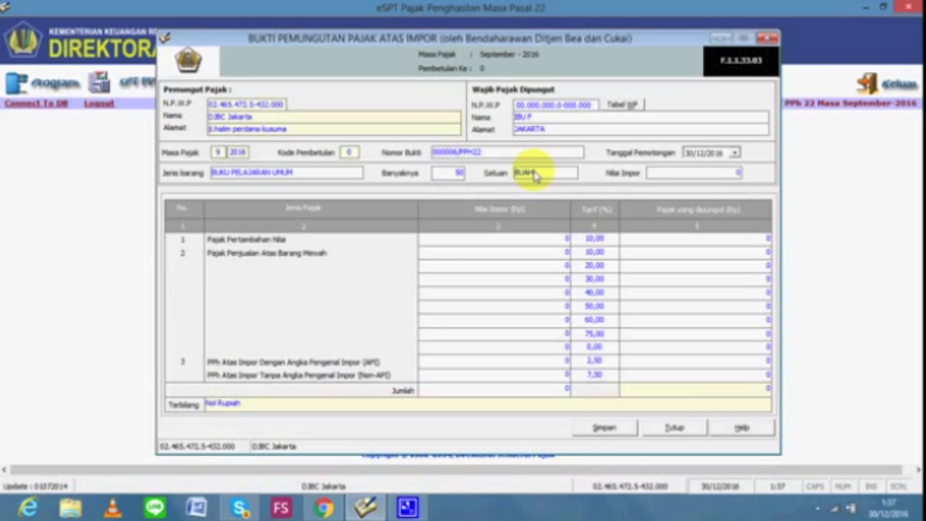
left_click(698, 175)
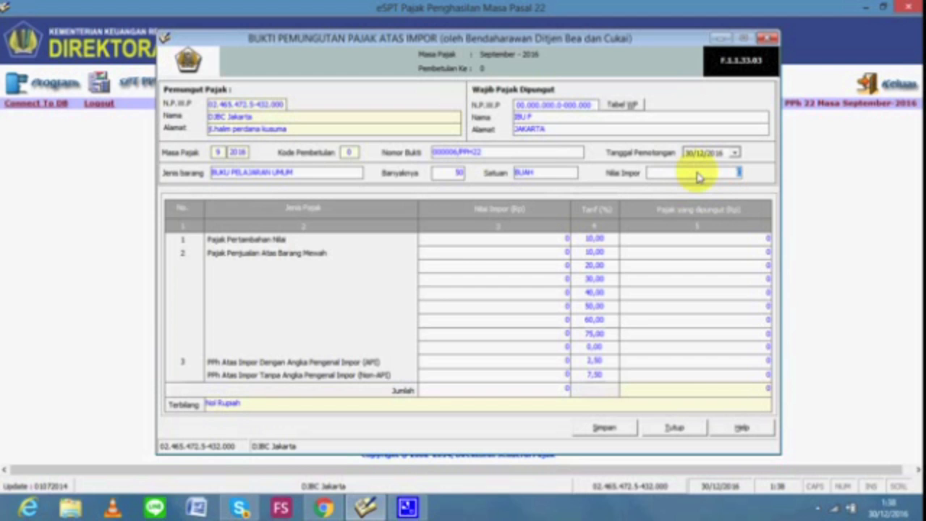
type("500000000")
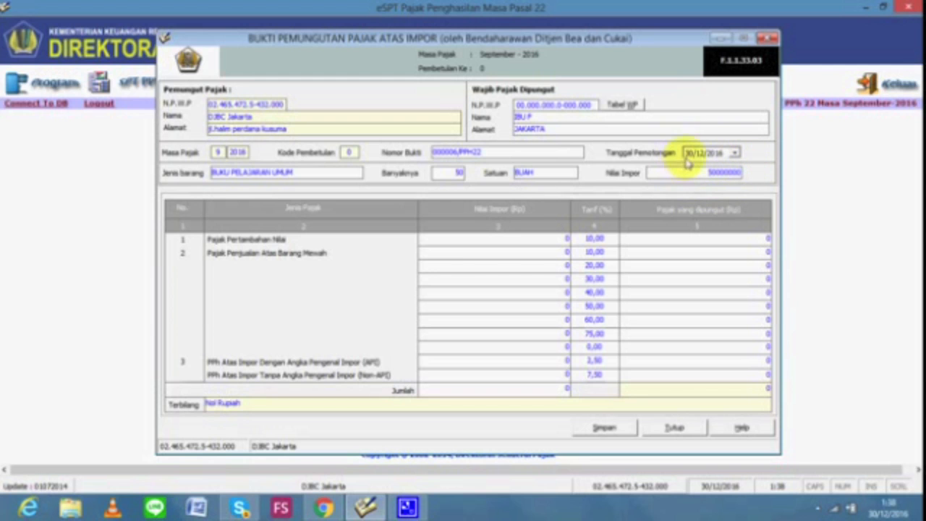
left_click(687, 157)
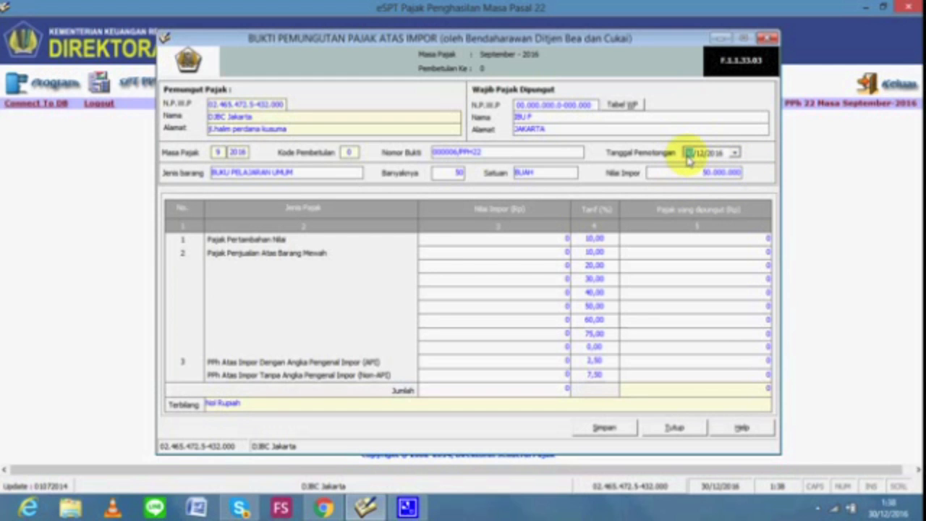
type("25")
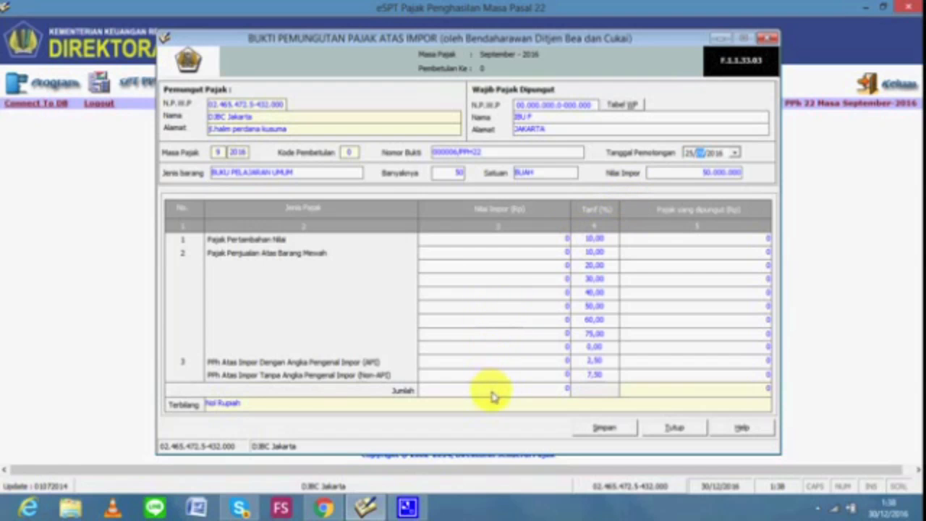
Enter 50.000.000 as the Non-API import value, giving 7.500.000 tax at 7,5%
left_click(512, 381)
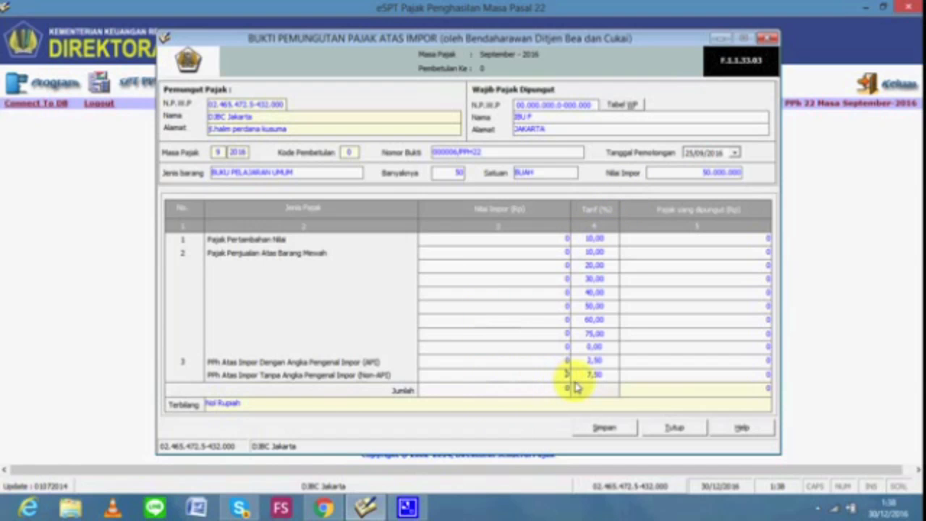
key("BackSpace")
type("50")
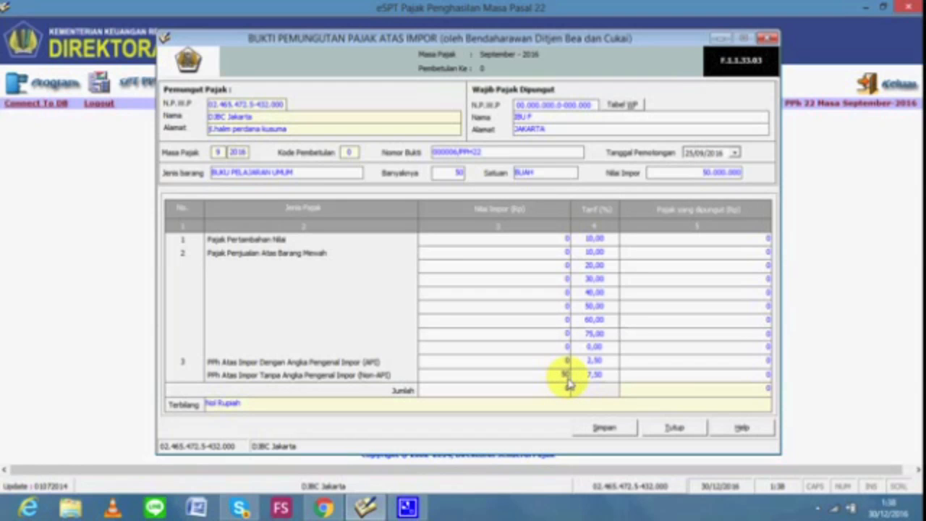
type("000000")
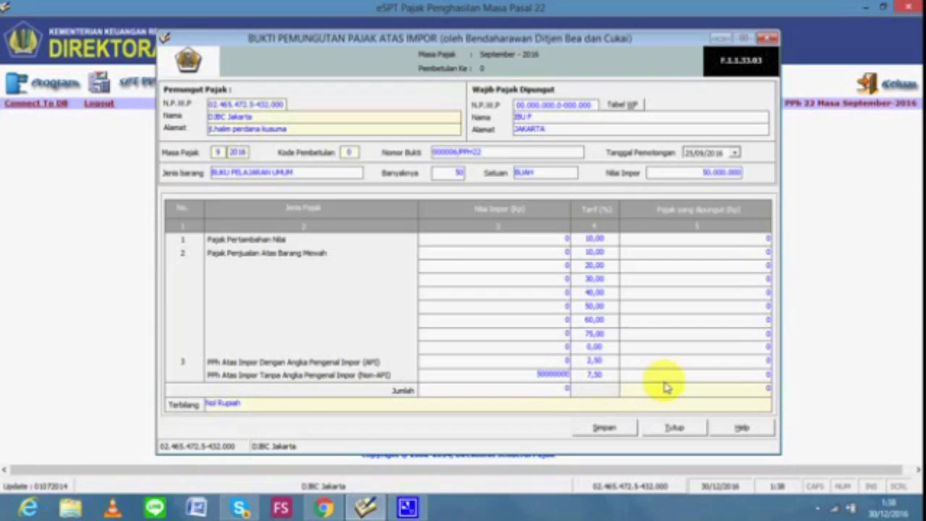
key("Tab")
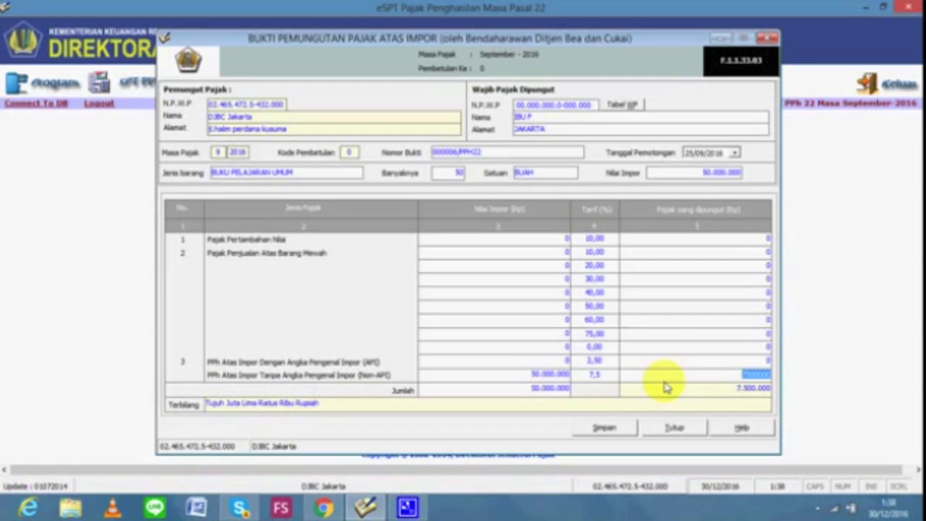
left_click(651, 363)
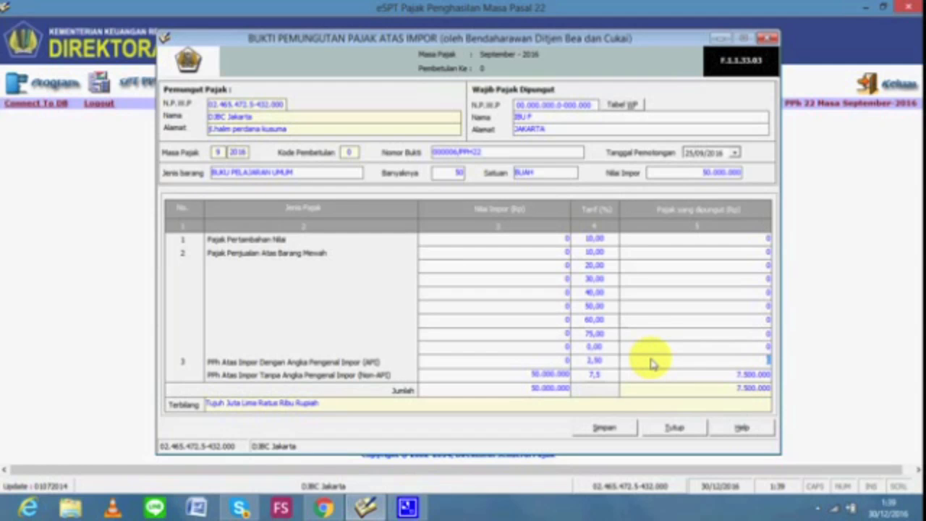
Save slip 000006/PPH22 and close the withholding receipt form
left_click(607, 429)
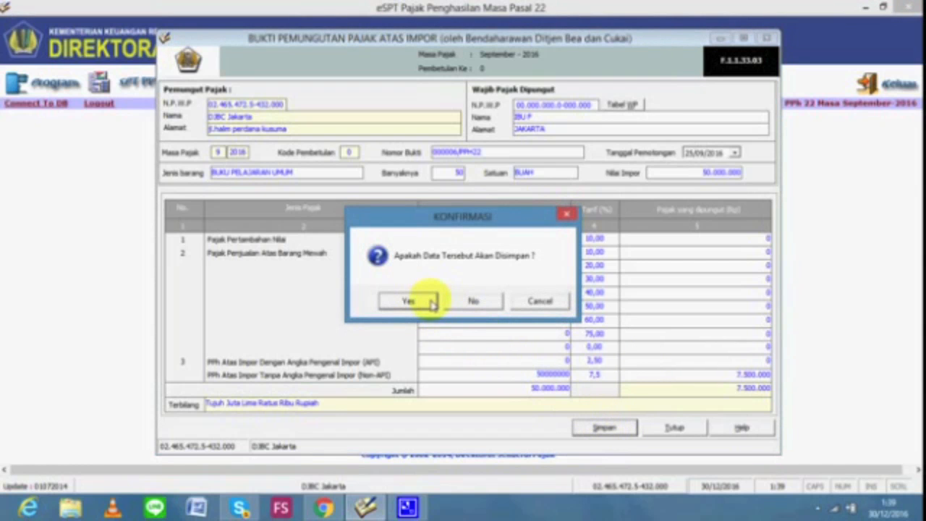
left_click(432, 303)
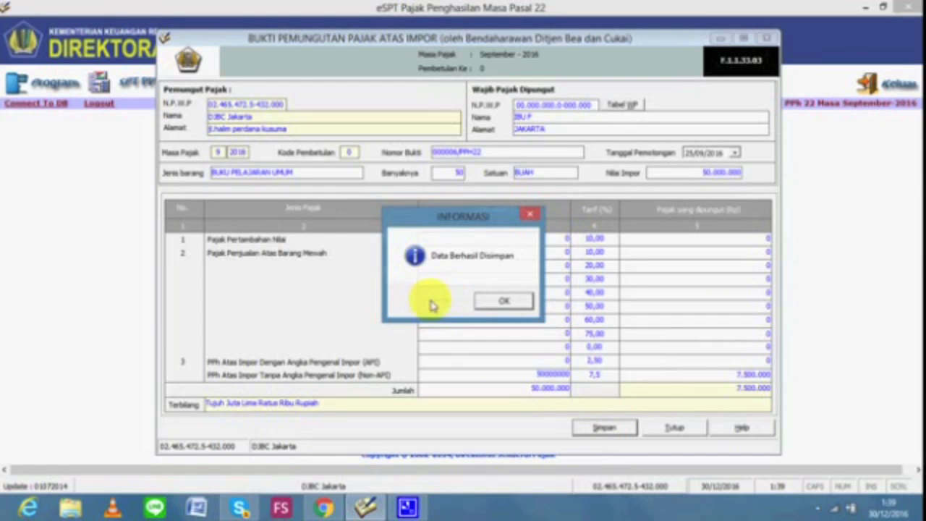
left_click(500, 299)
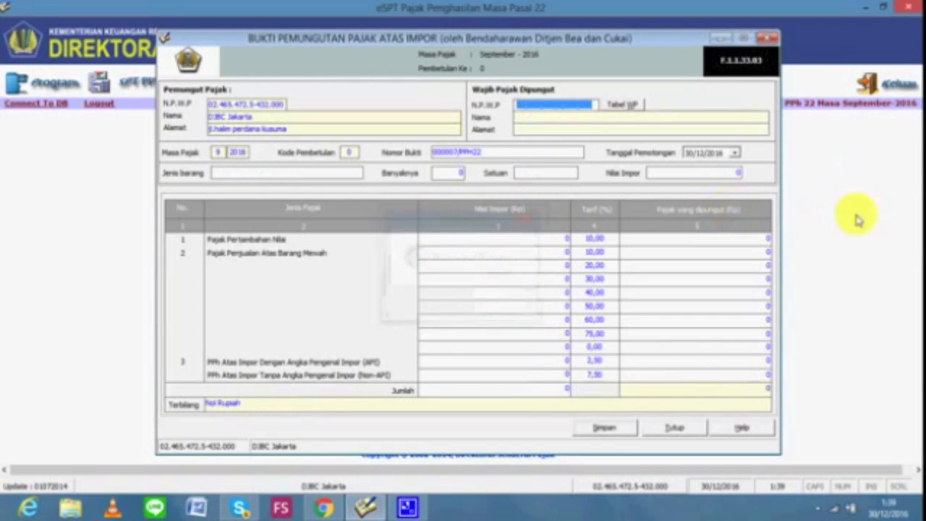
key("Escape")
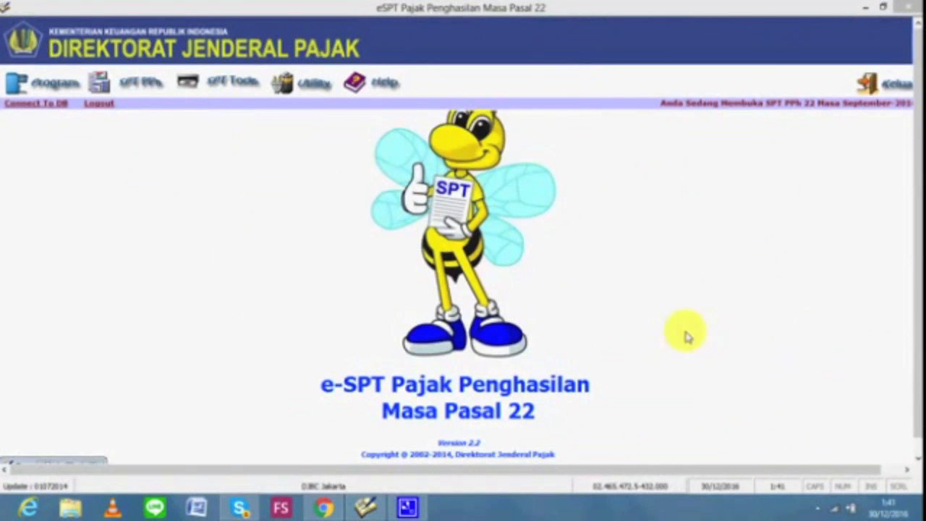
Review the list of six September 2016 withholding slips totalling 33.750.000 tax
left_click(146, 87)
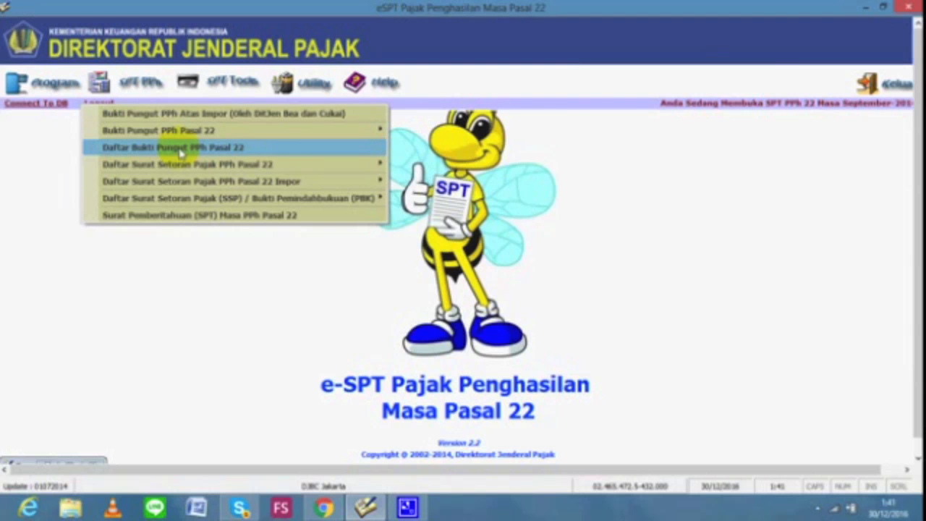
left_click(180, 148)
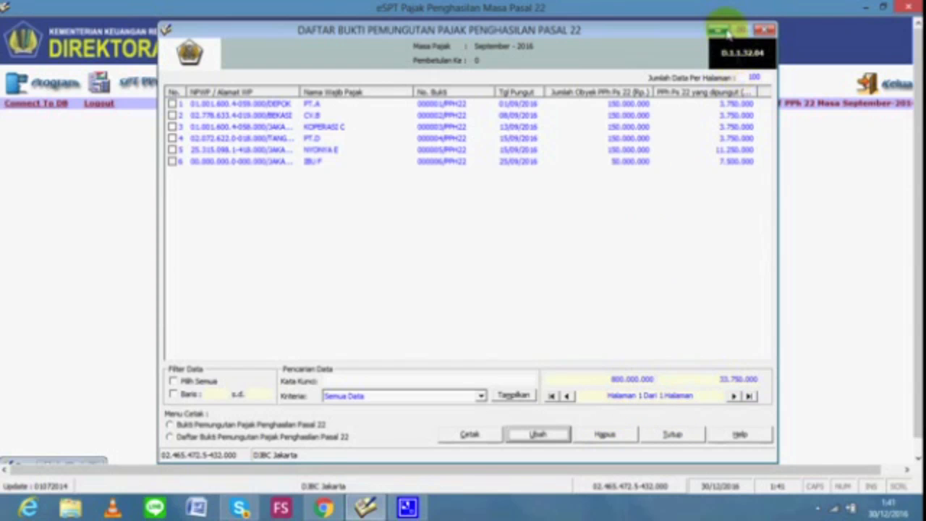
left_click(765, 30)
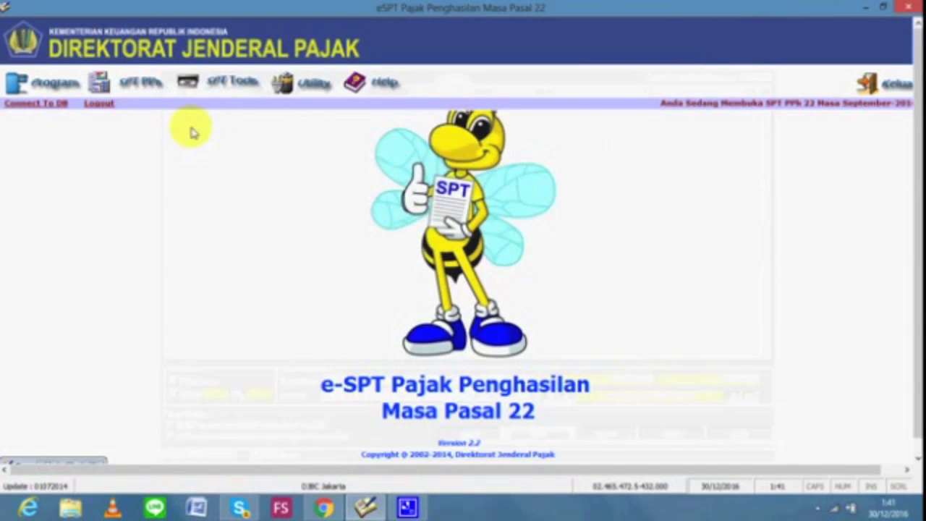
left_click(139, 85)
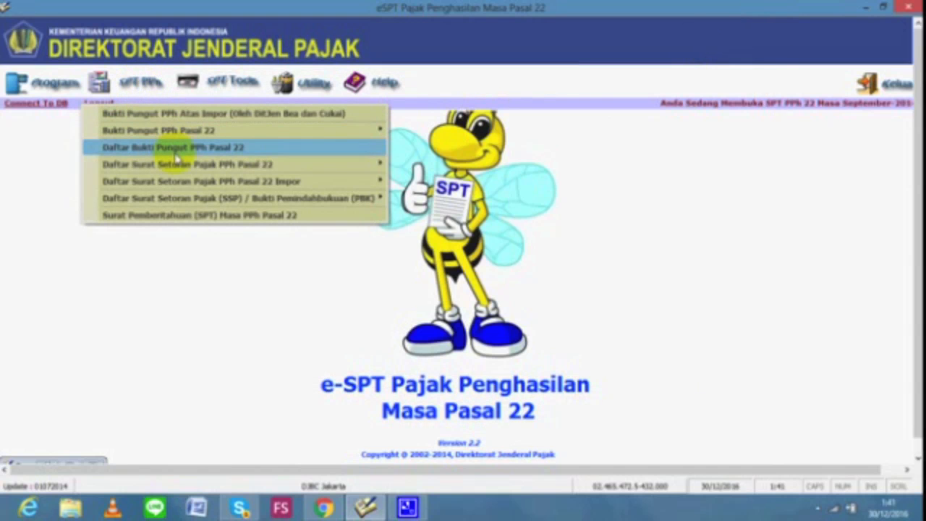
mouse_move(183, 202)
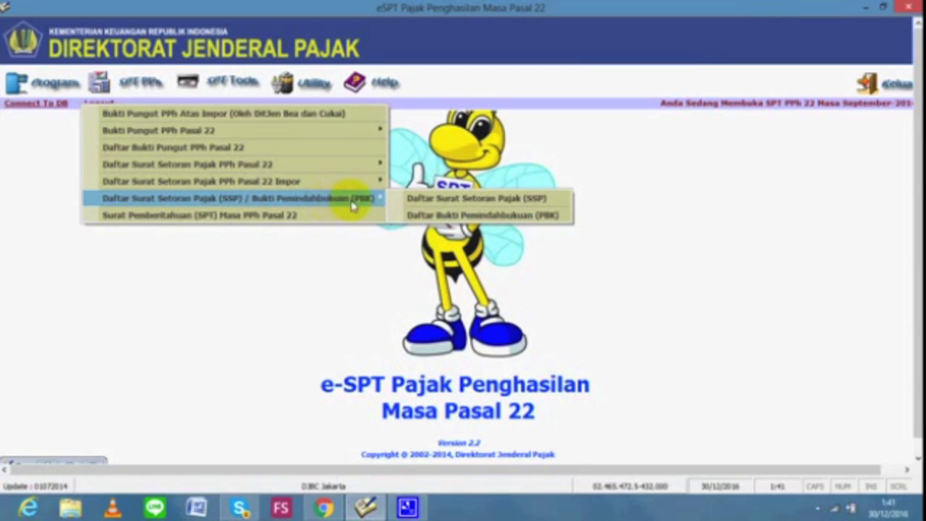
Start a new SSP entry with deposit type code 100 for MAP 411122
left_click(416, 198)
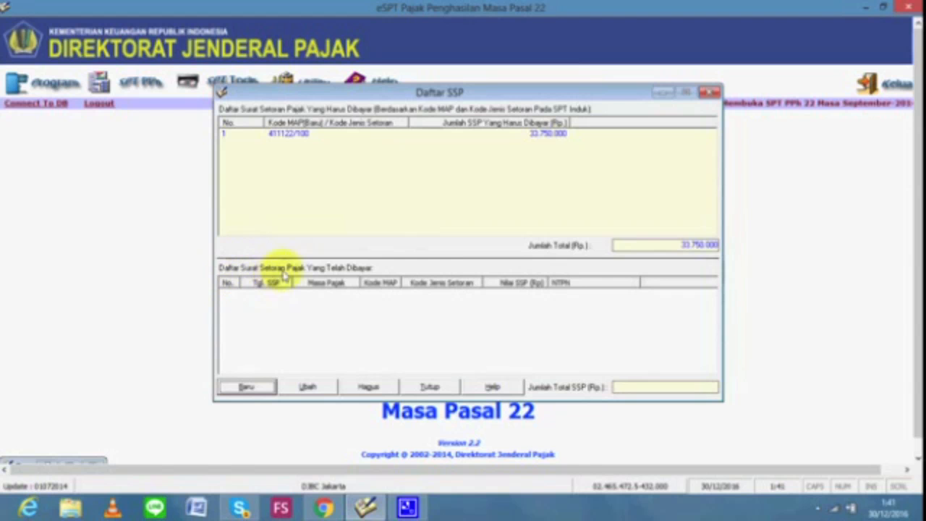
left_click(265, 387)
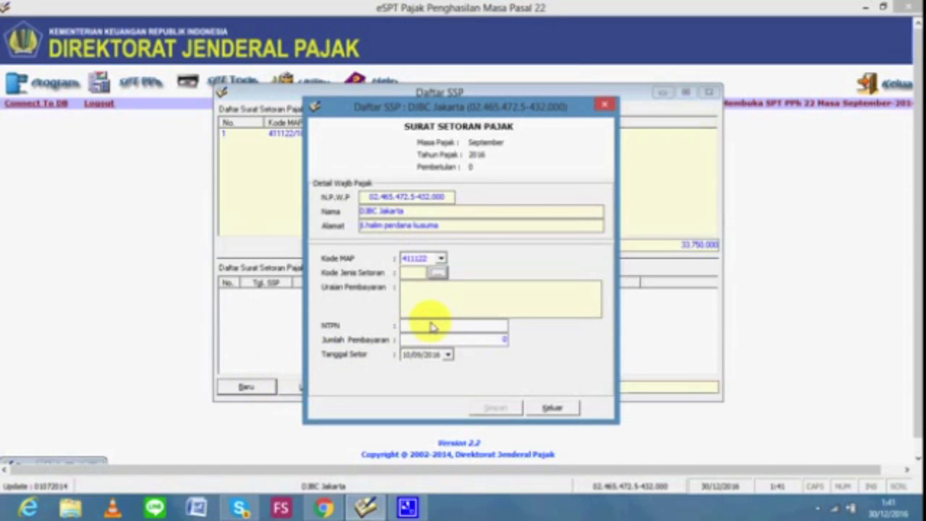
left_click_drag(466, 106, 691, 101)
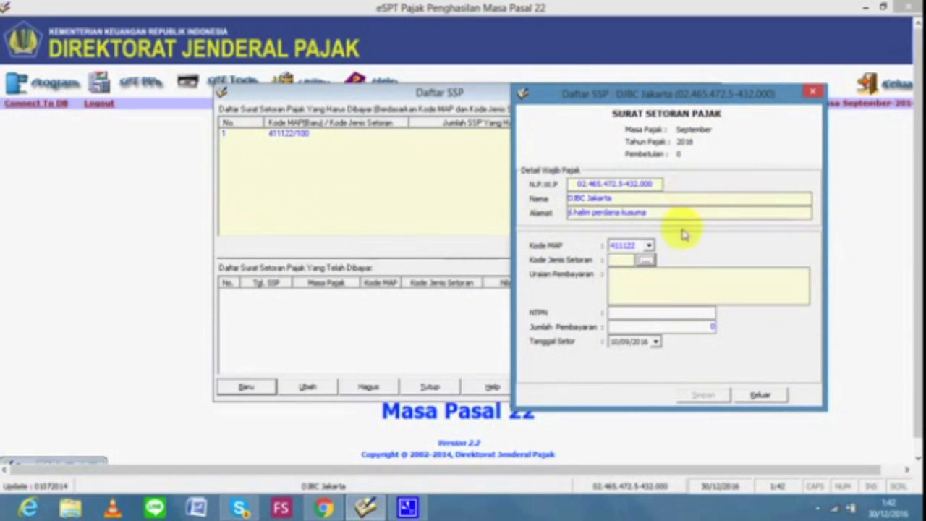
left_click(645, 262)
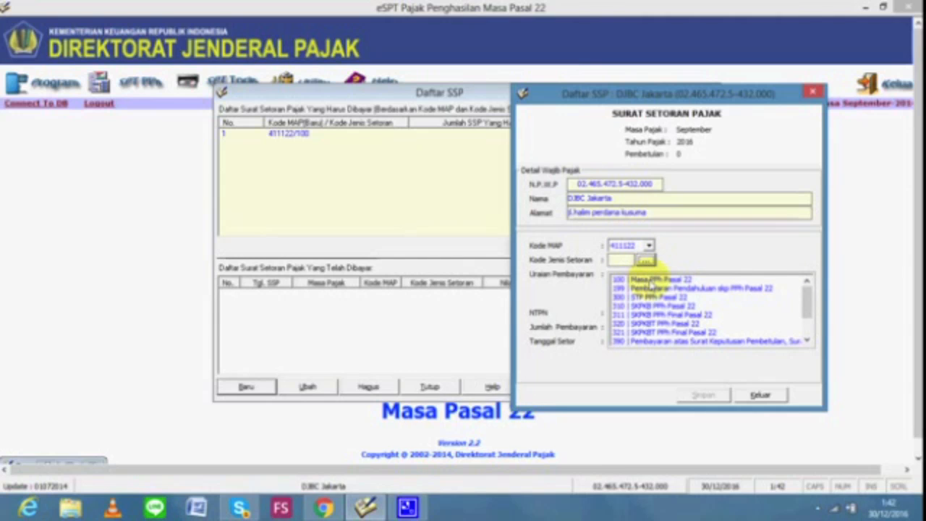
left_click(651, 282)
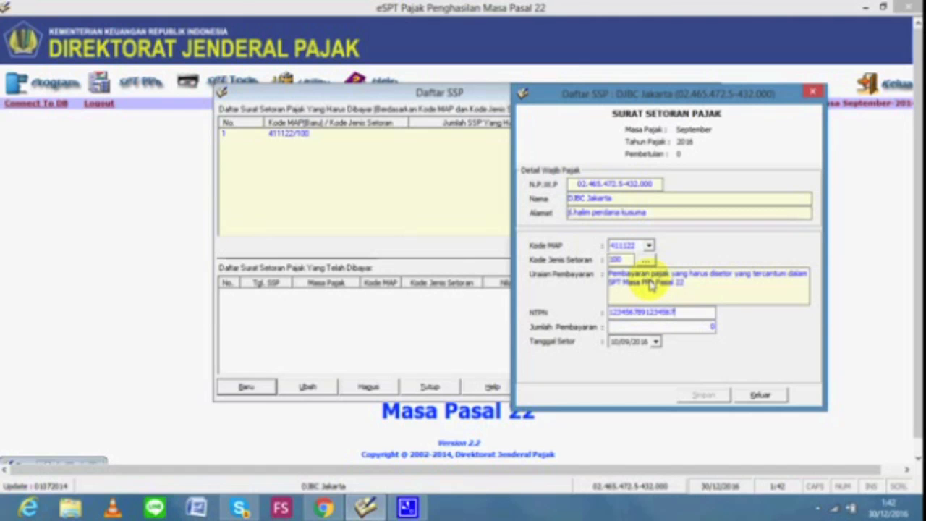
Enter the 33.750.000 payment dated 01/10/2016, save it, and close the SSP list
left_click(686, 329)
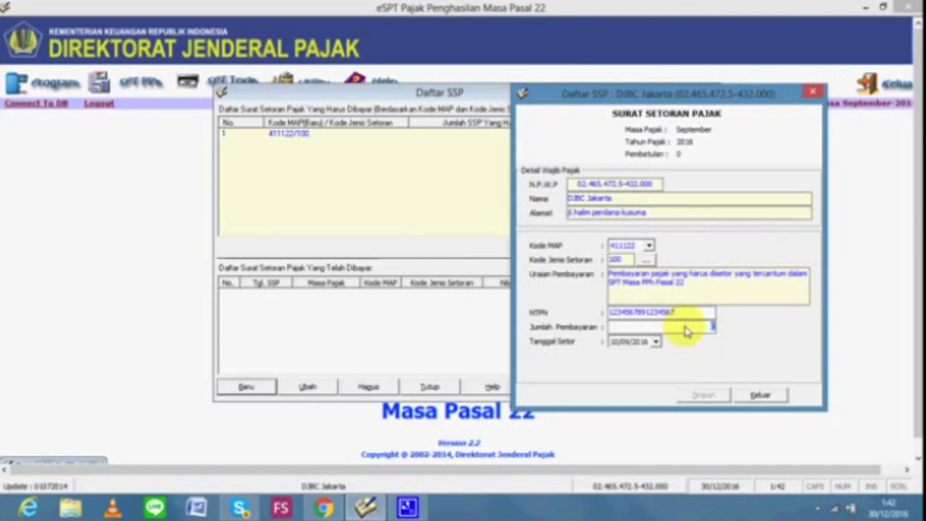
left_click_drag(728, 102, 760, 181)
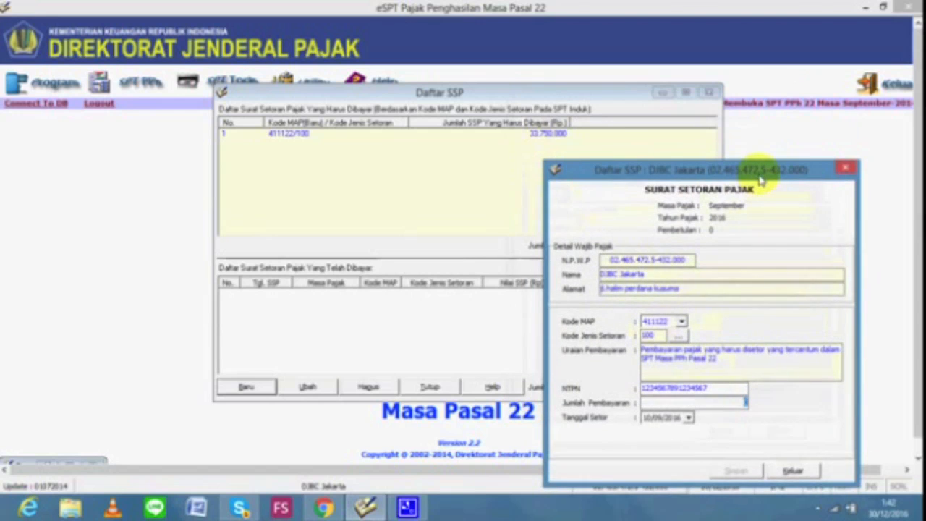
type("33")
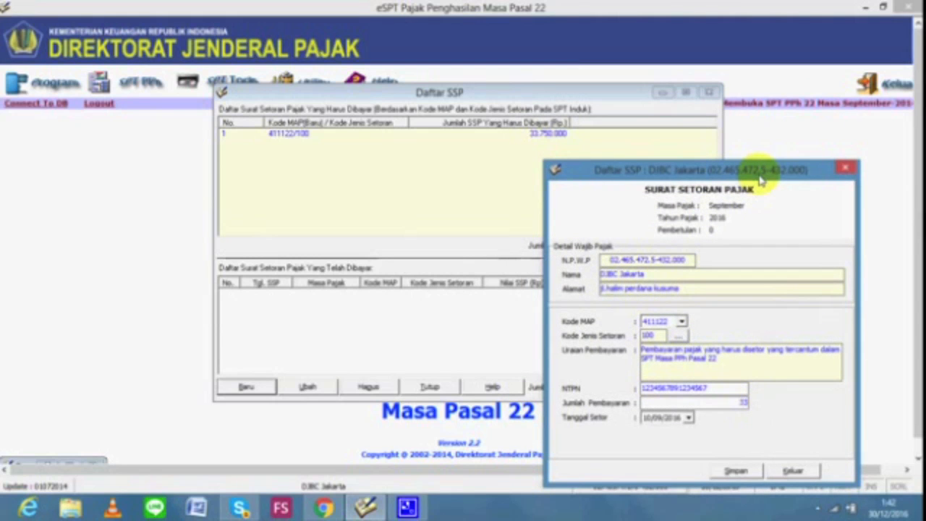
type("750000")
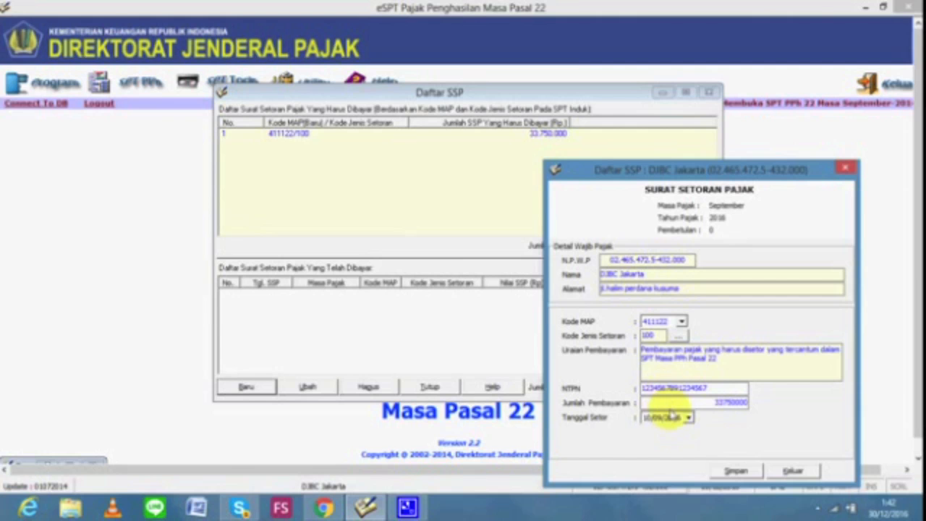
left_click(653, 420)
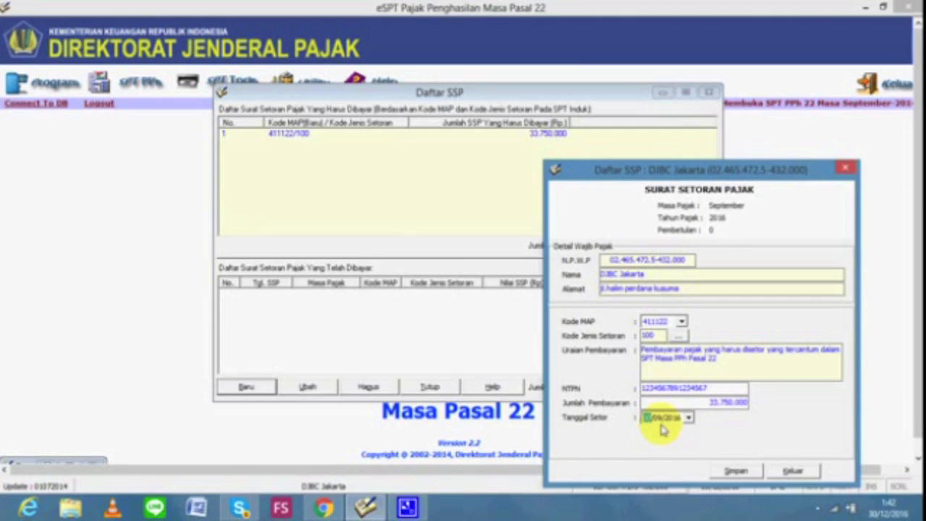
type("01")
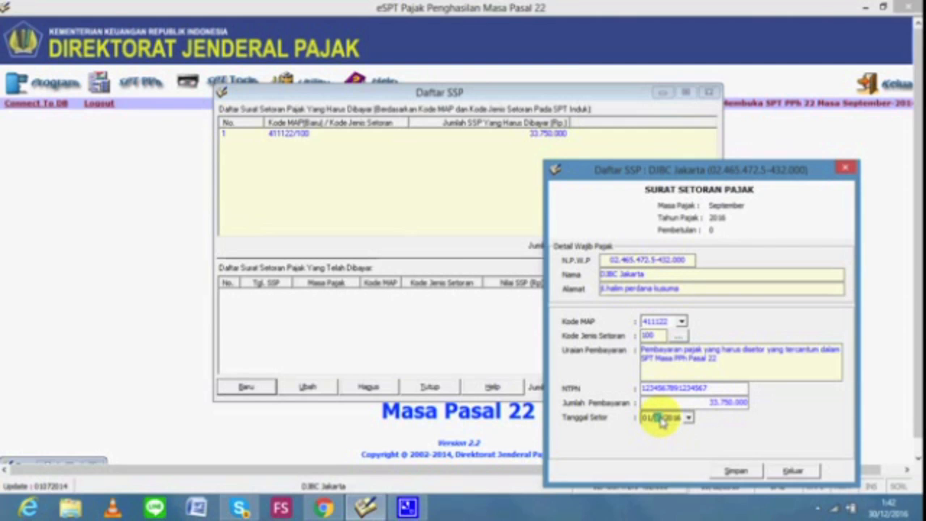
left_click(734, 472)
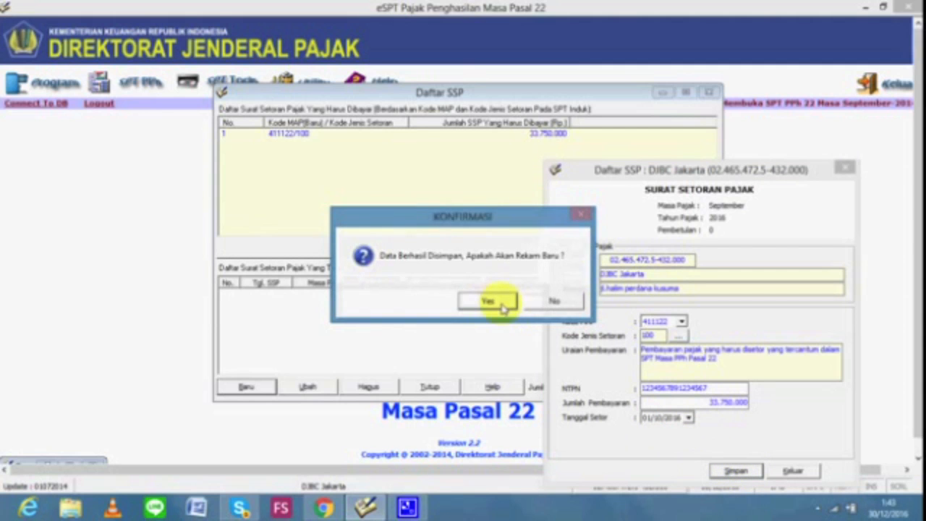
left_click(546, 301)
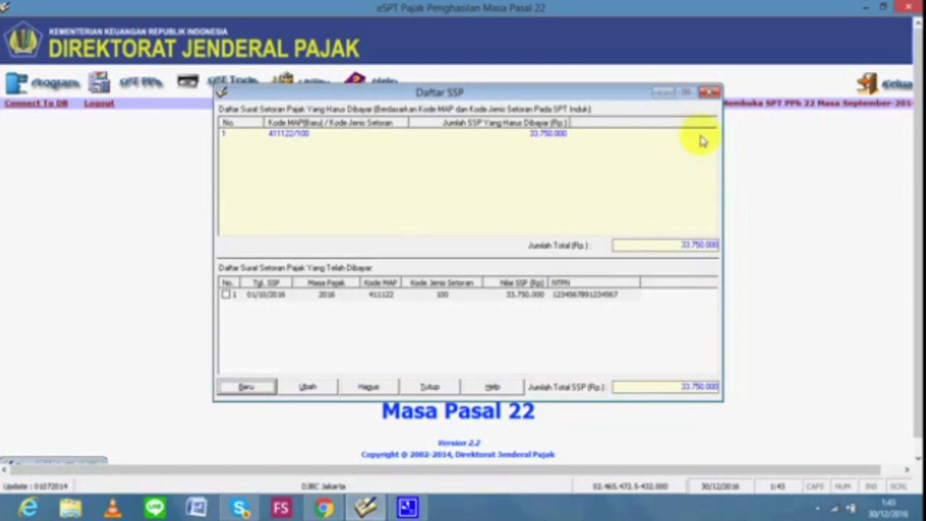
left_click(710, 93)
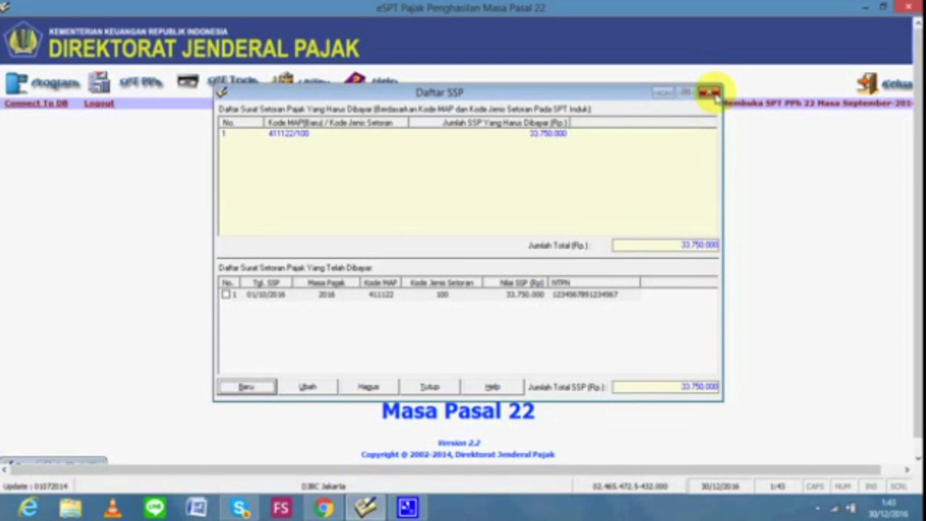
Save the September 2016 SPT Masa PPh Pasal 22 form with 33.750.000 tax, then close it
left_click(156, 78)
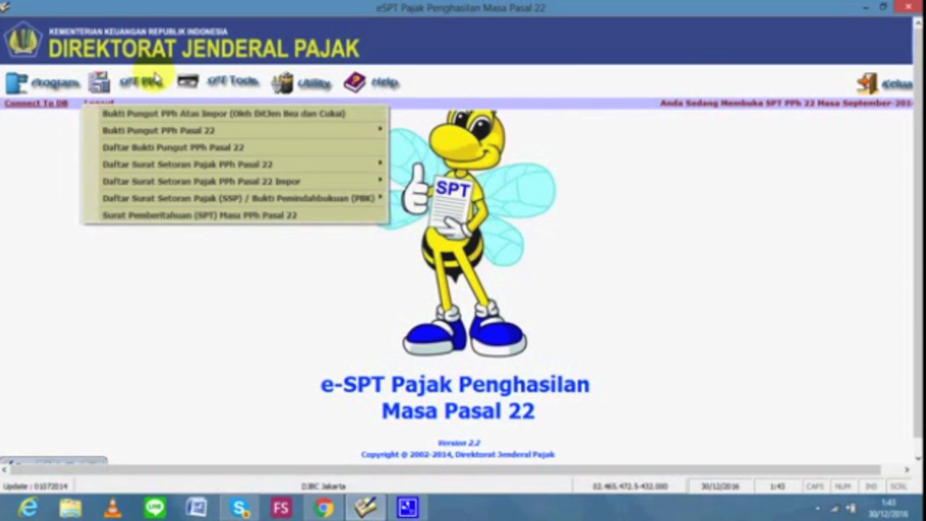
left_click(219, 217)
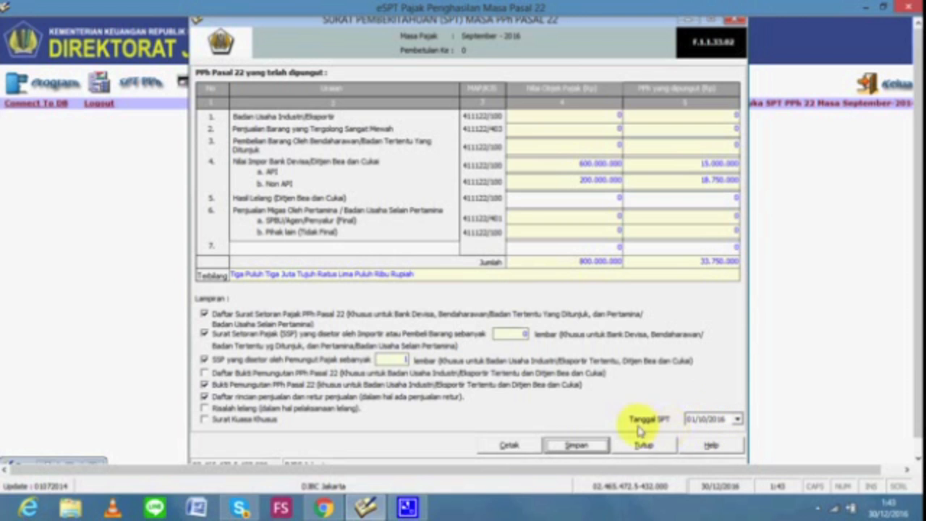
left_click(579, 445)
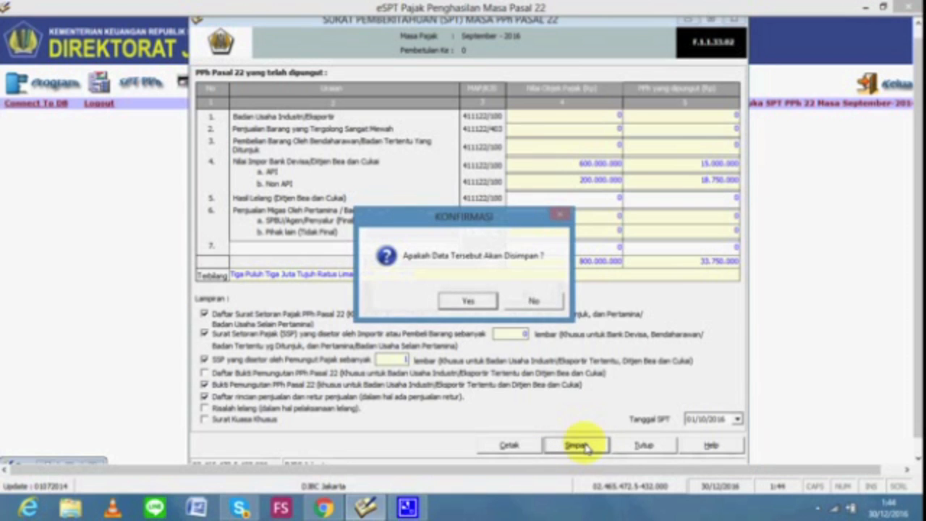
left_click(484, 302)
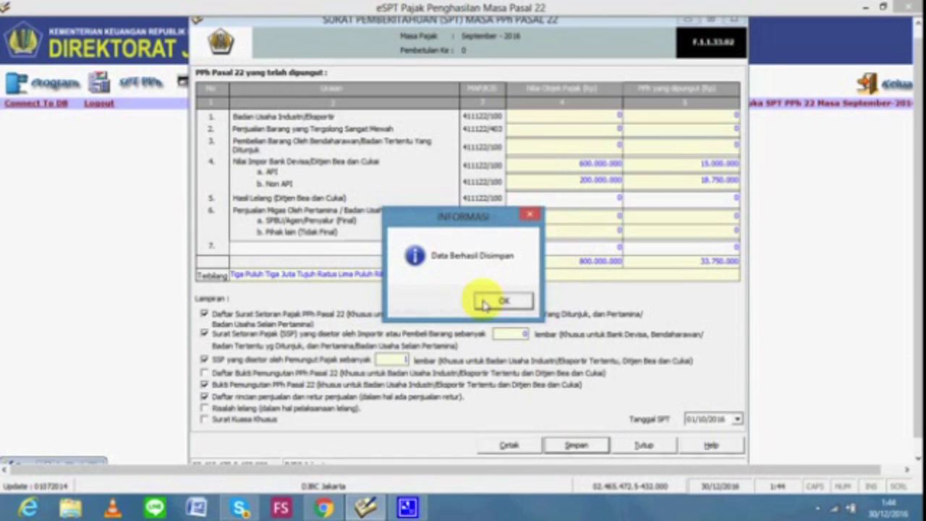
left_click(498, 302)
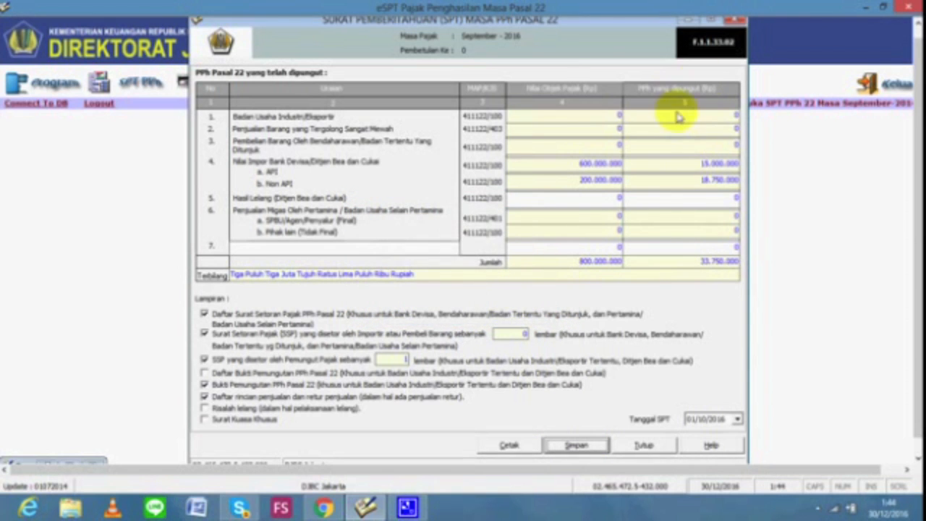
left_click(736, 26)
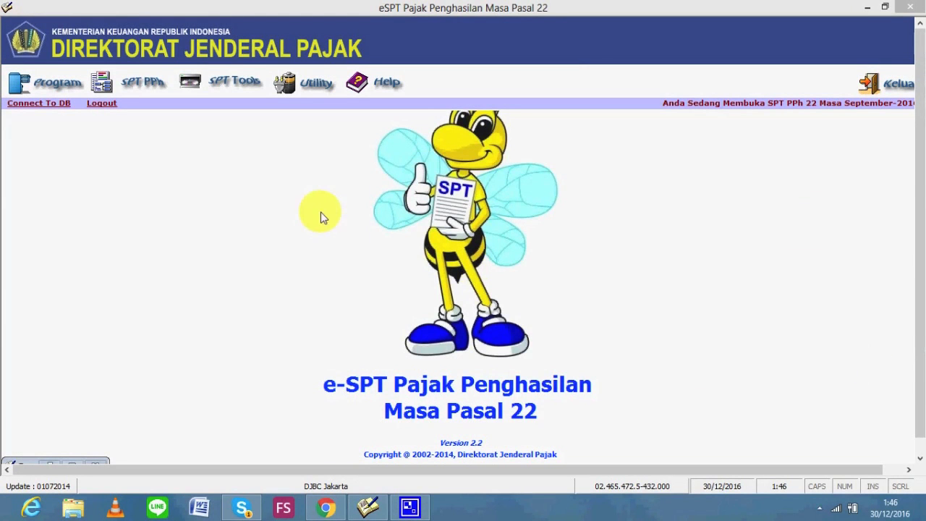
In Lapor Data SPT Ke KPP, list saved returns and tick the September 2016 SPT
left_click(239, 94)
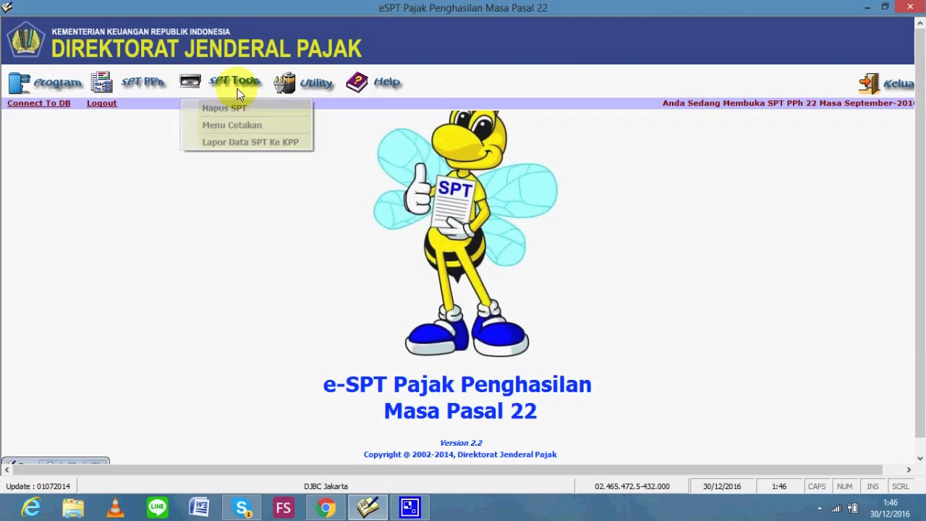
left_click(239, 144)
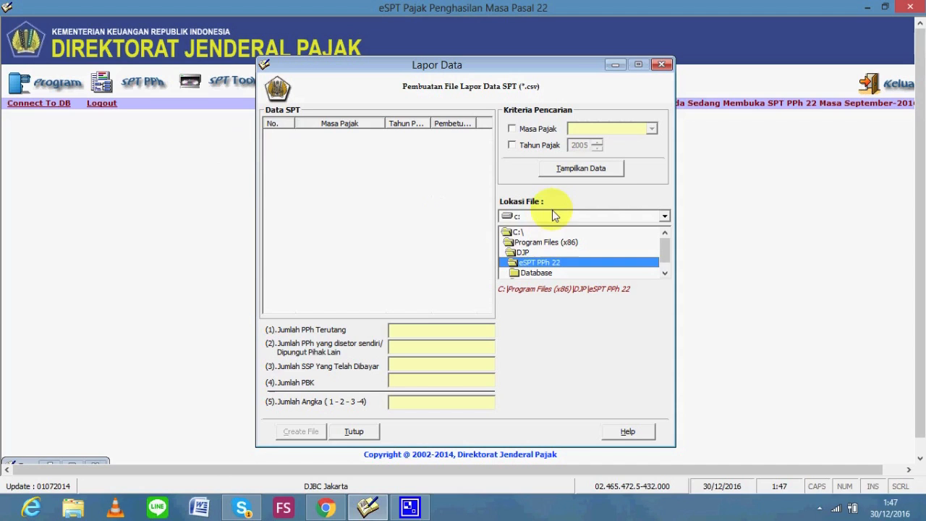
left_click(583, 169)
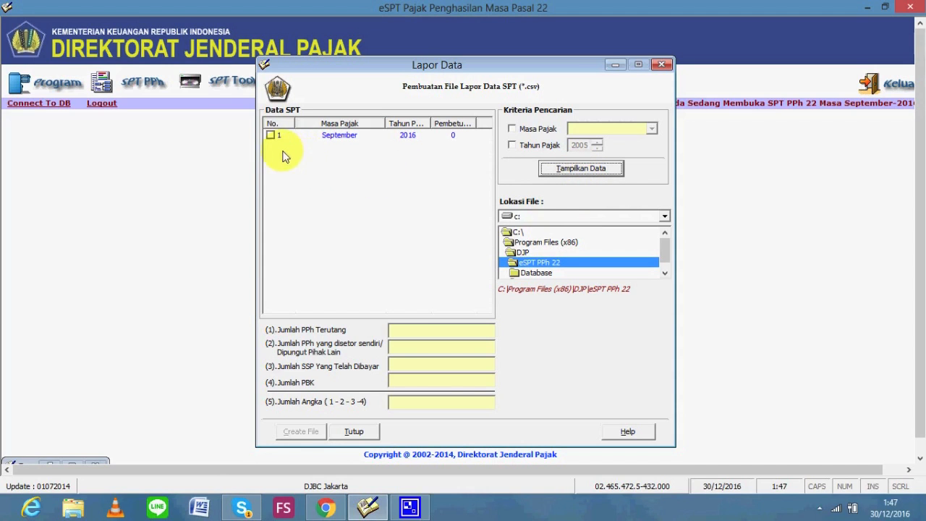
left_click(271, 136)
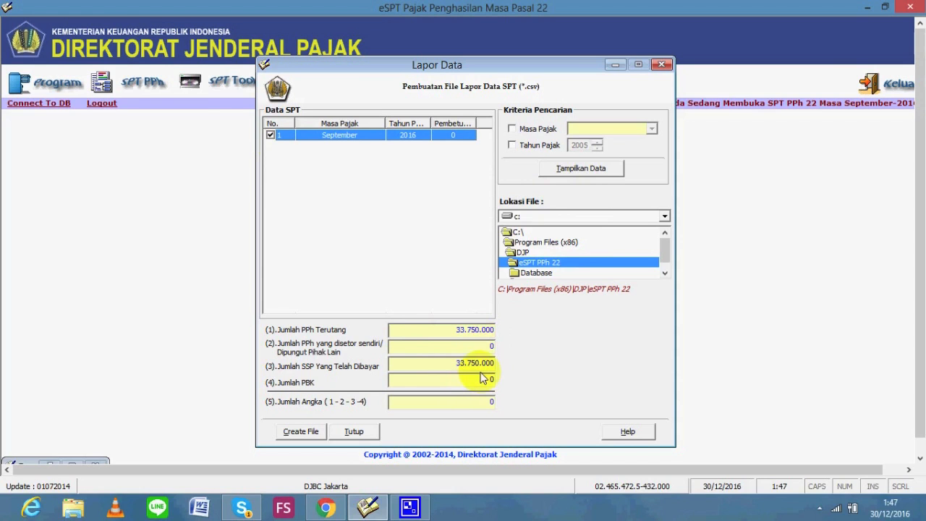
Set the output file location to C:\PPH Pasal 22
left_click(550, 230)
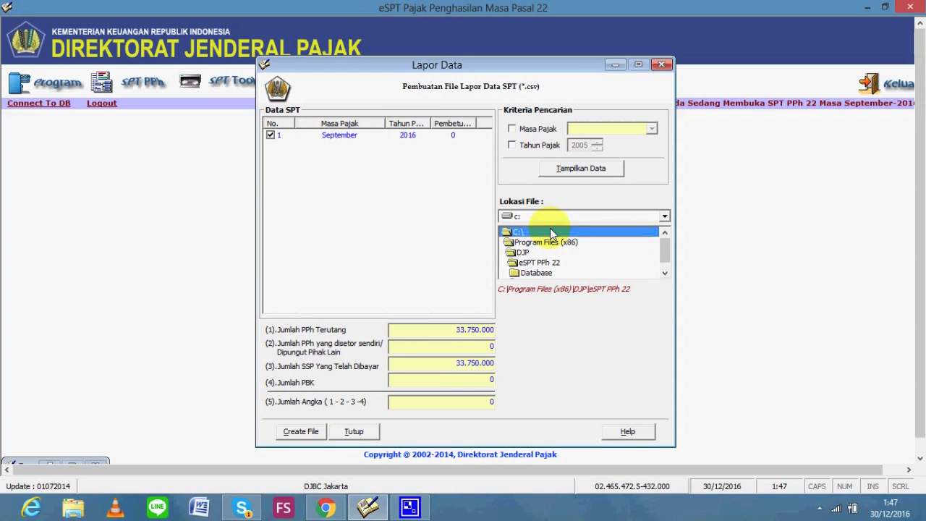
key("Down")
key("Down")
key("Down")
key("Down")
key("Down")
key("Up")
key("Up")
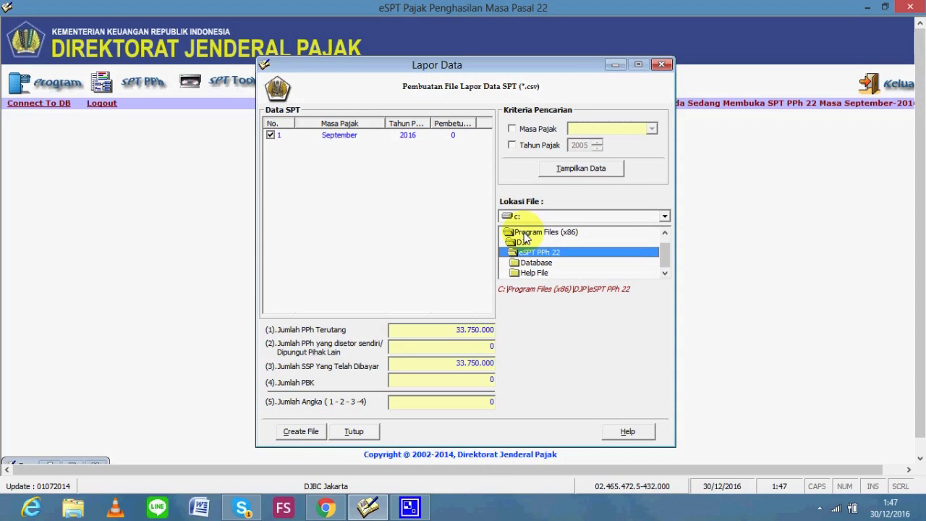
left_click(533, 217)
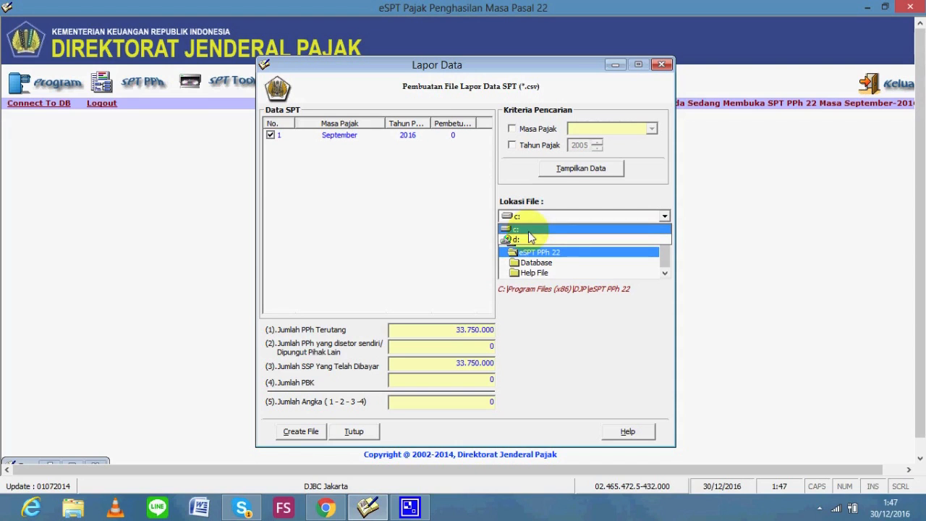
left_click(529, 233)
left_click_drag(658, 246, 664, 240)
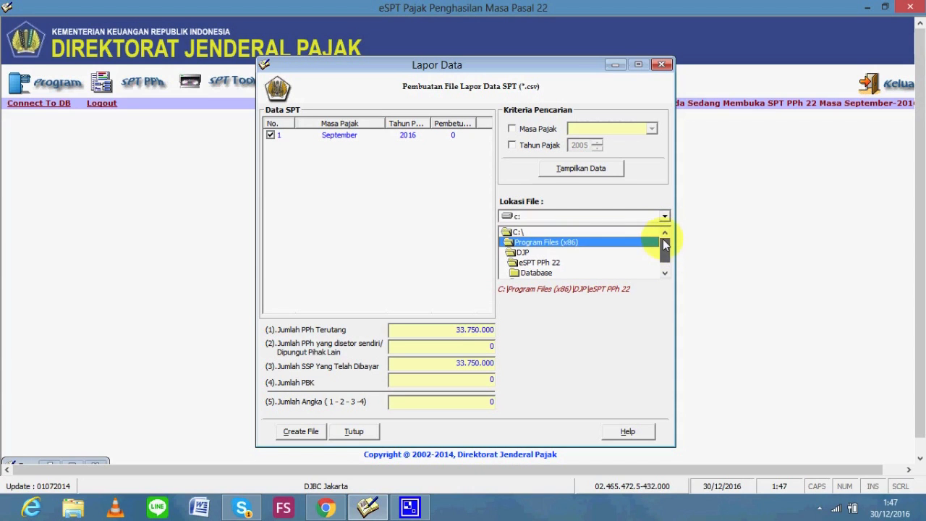
double_click(627, 235)
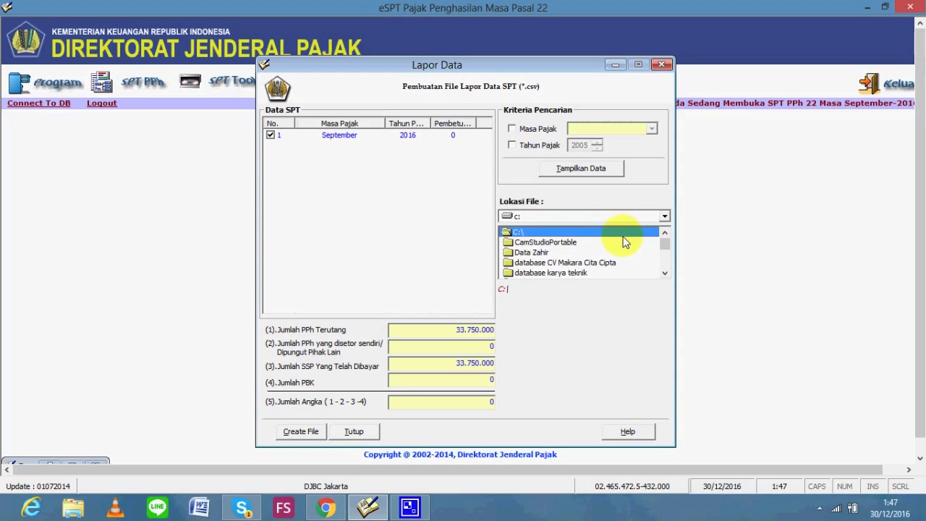
key("Down")
key("Down")
key("Down")
key("Down")
key("Down")
key("Down")
key("Down")
key("Down")
key("Down")
key("Down")
key("Down")
key("Down")
key("Down")
key("Up")
key("Down")
key("Down")
key("Down")
key("Down")
key("Down")
key("Down")
key("Down")
key("Up")
key("Up")
key("Up")
key("Up")
key("Up")
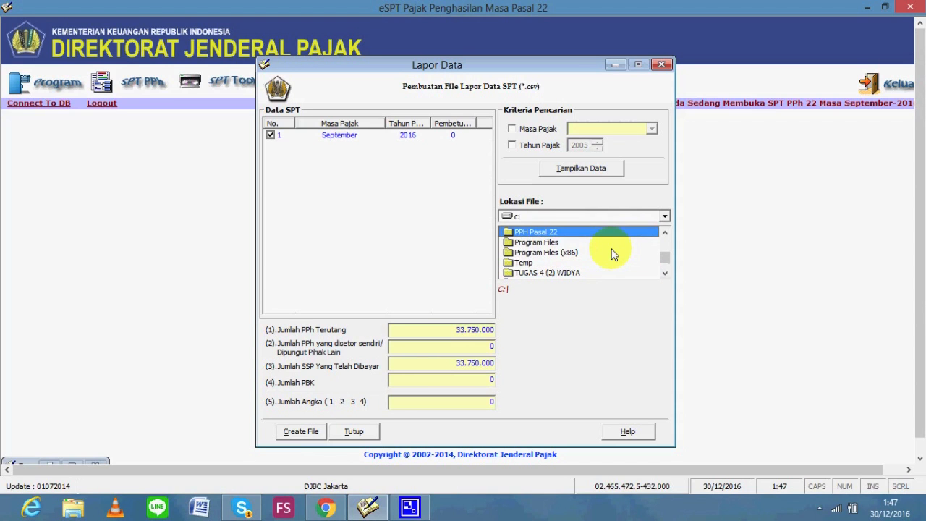
double_click(584, 233)
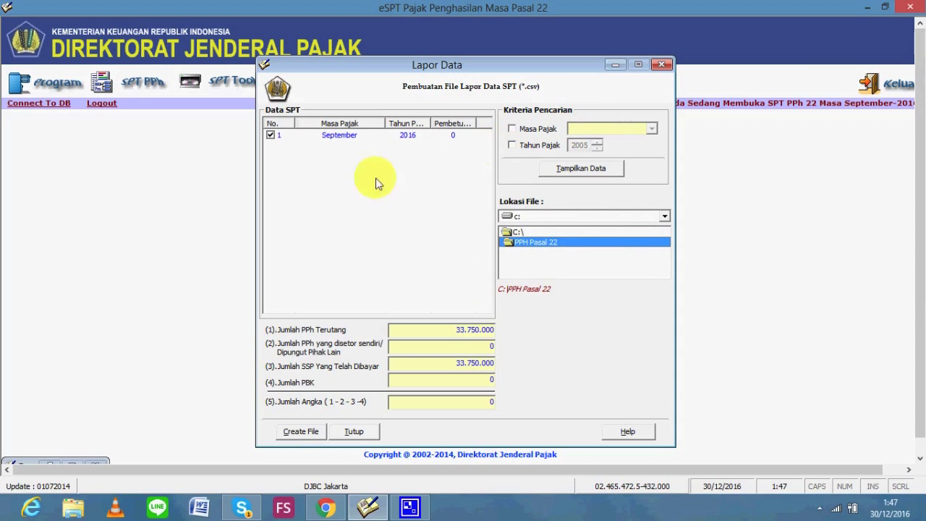
Create the CSV report file and close the report data window
left_click(299, 432)
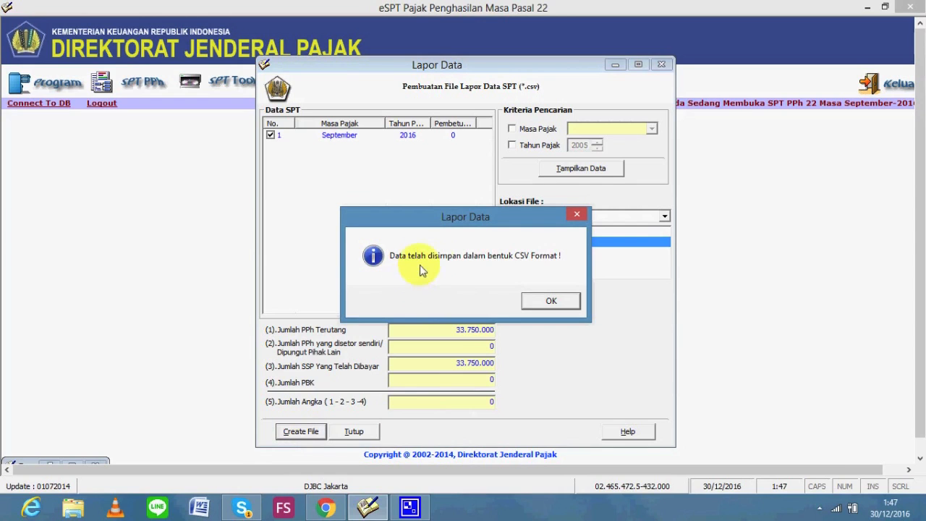
left_click(551, 301)
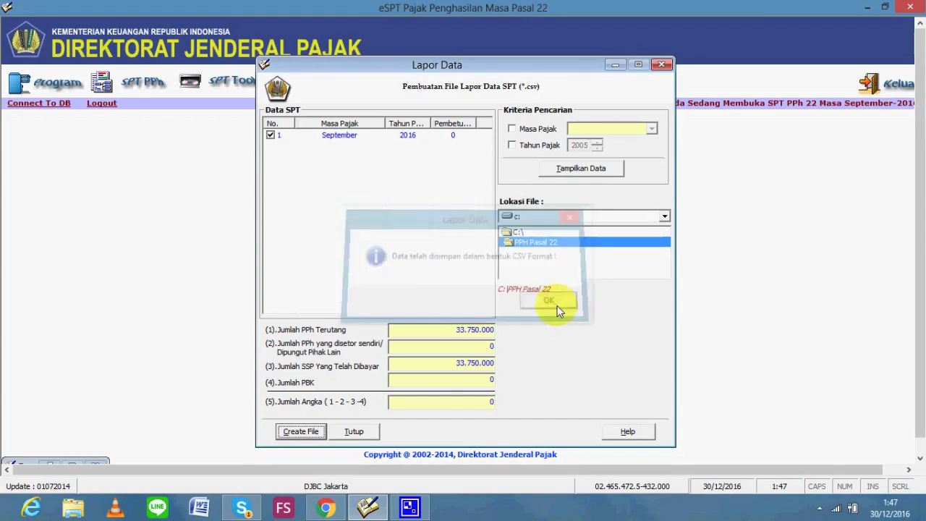
left_click(660, 66)
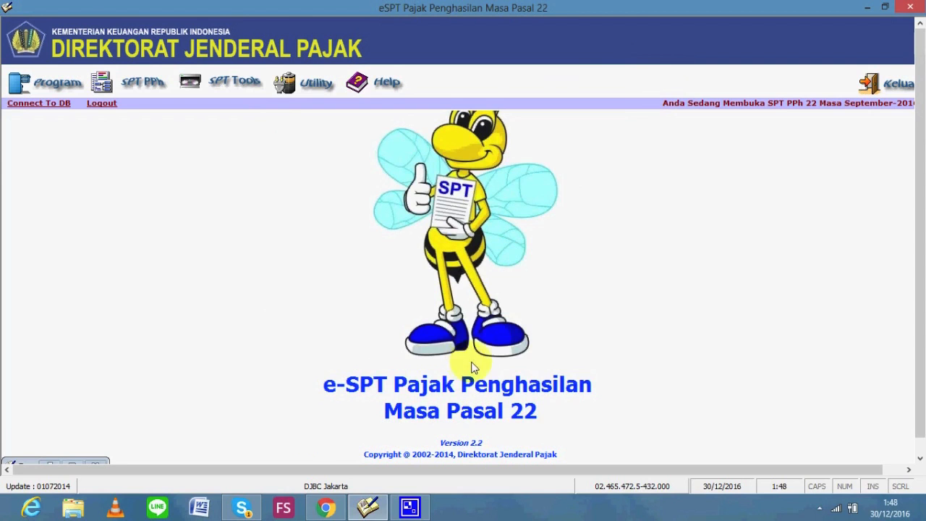
Browse in File Explorer to the C:\PPH Pasal 22 folder
left_click(73, 508)
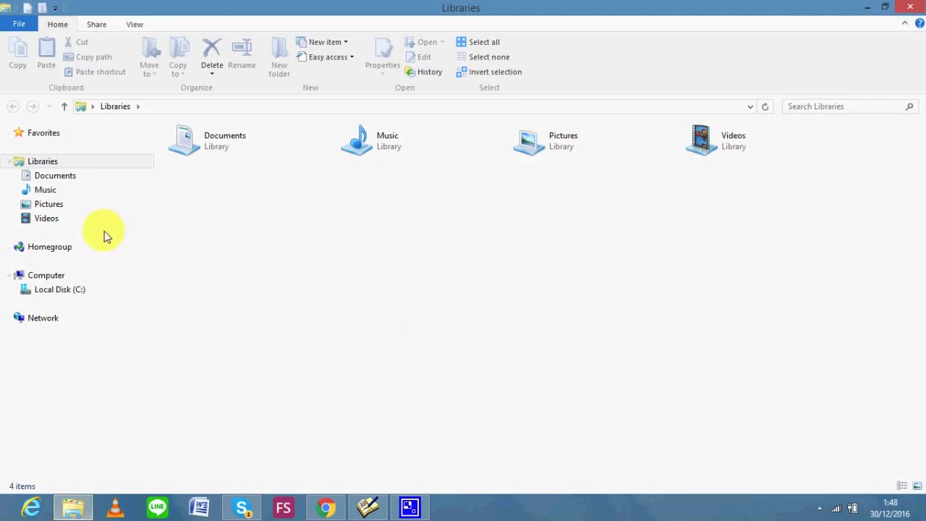
left_click(59, 293)
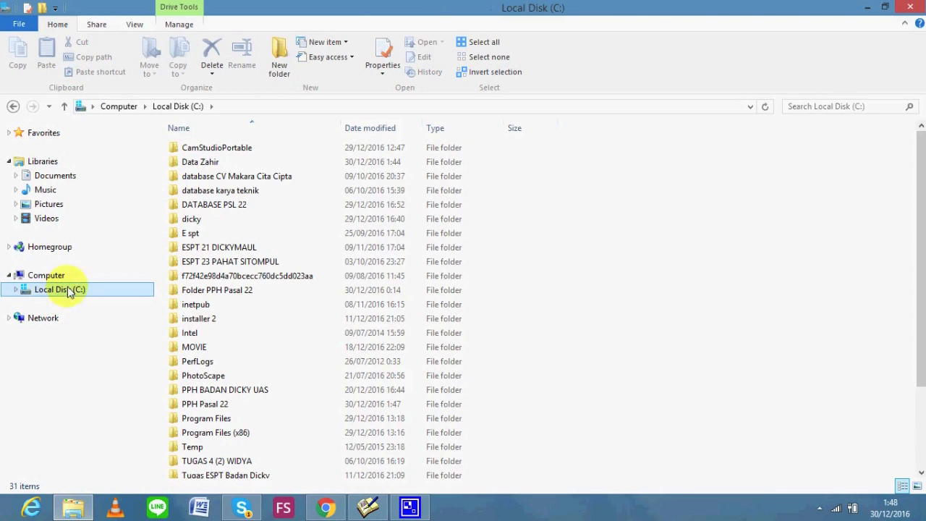
left_click(306, 348)
key("Down")
key("Down")
key("Down")
key("Down")
key("Down")
key("Down")
key("Down")
key("Down")
key("Down")
key("Down")
key("Down")
key("Down")
key("Down")
key("Down")
key("Down")
key("Down")
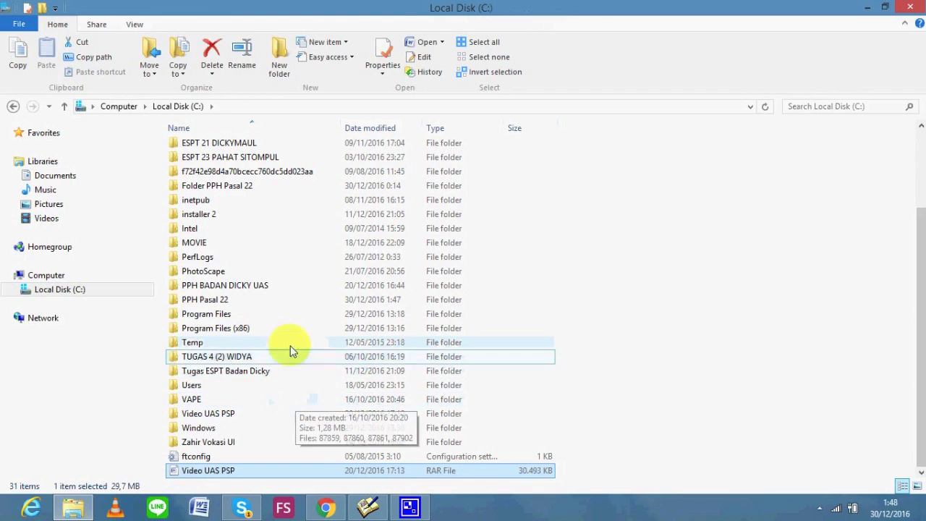
left_click(284, 306)
double_click(284, 306)
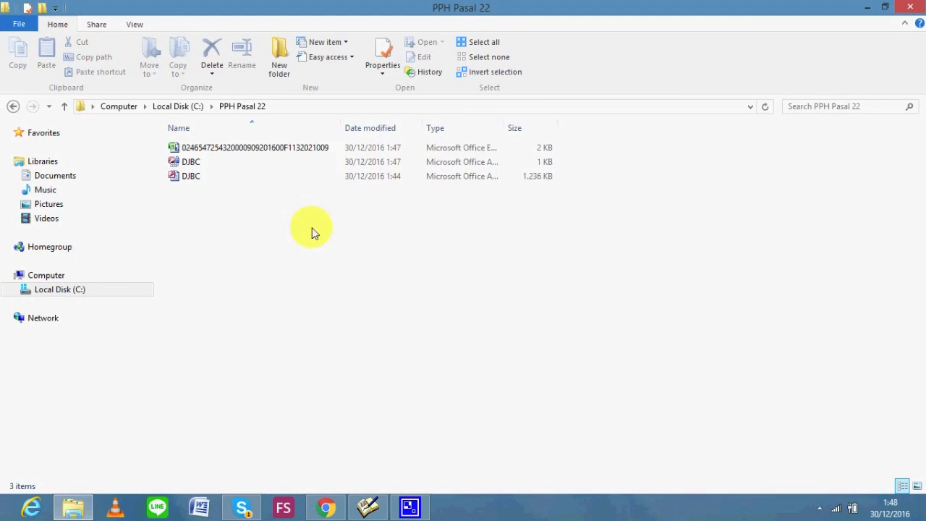
Open the new CSV report in Excel to verify it, then return to e-SPT
left_click(335, 153)
right_click(333, 150)
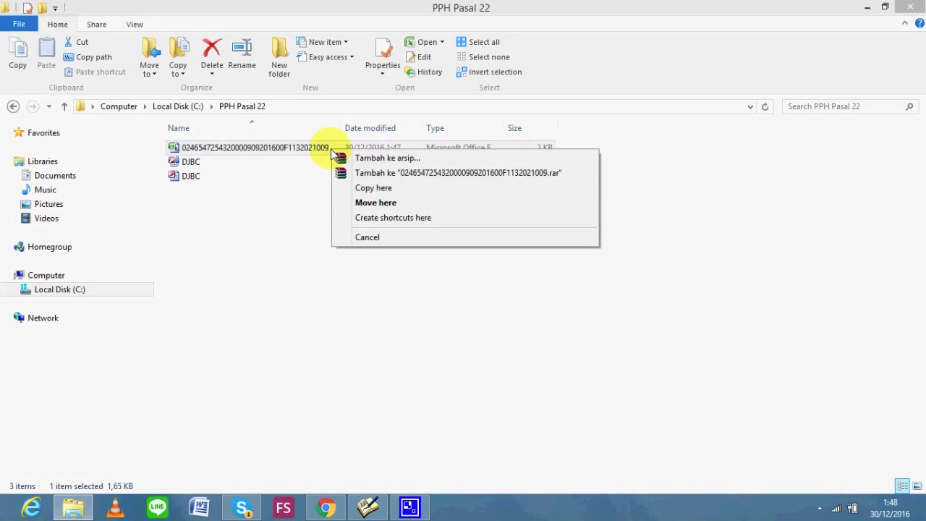
left_click(293, 156)
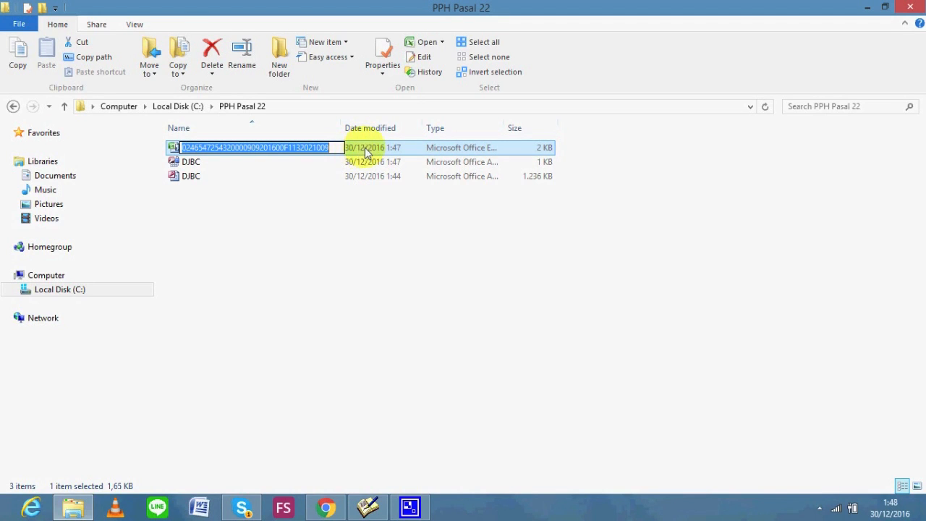
left_click(354, 154)
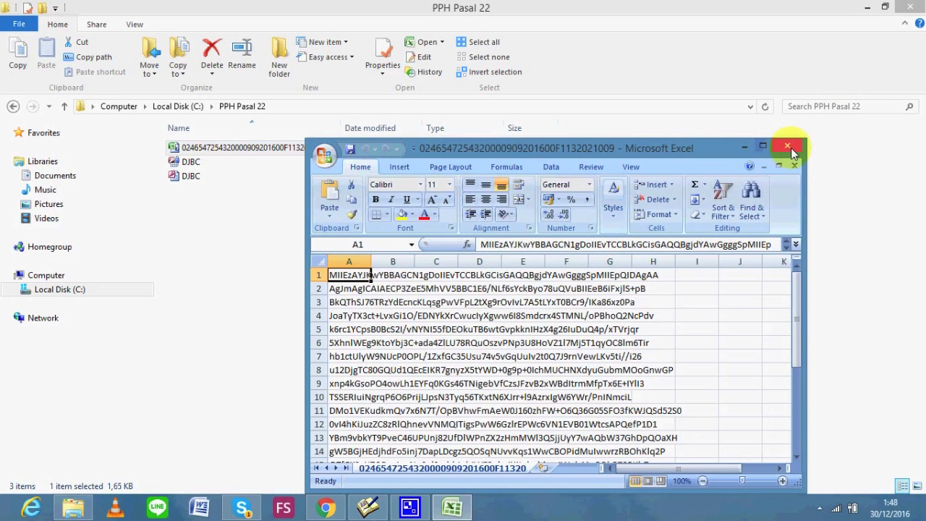
left_click(787, 147)
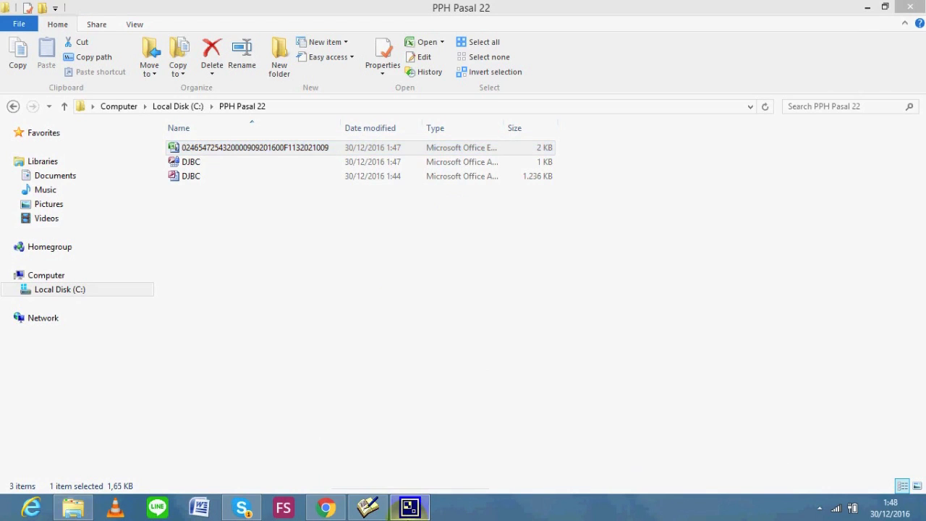
left_click(367, 506)
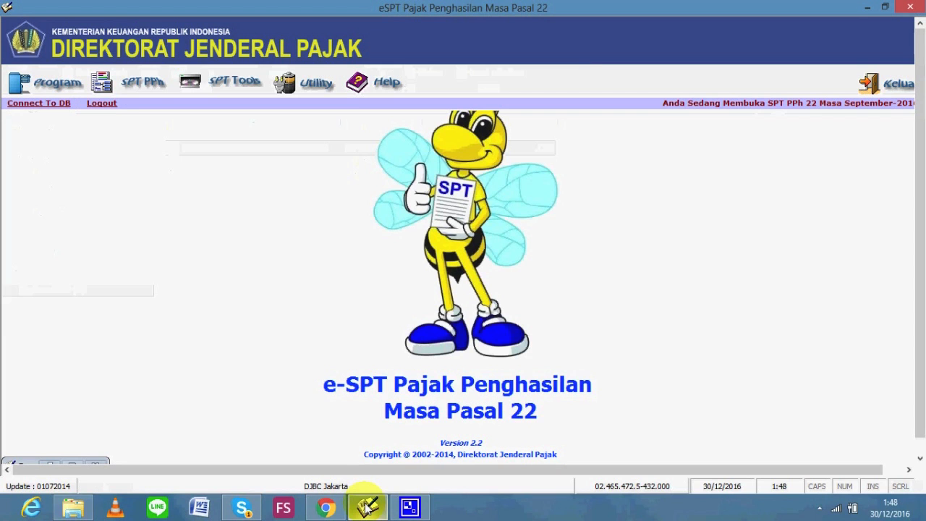